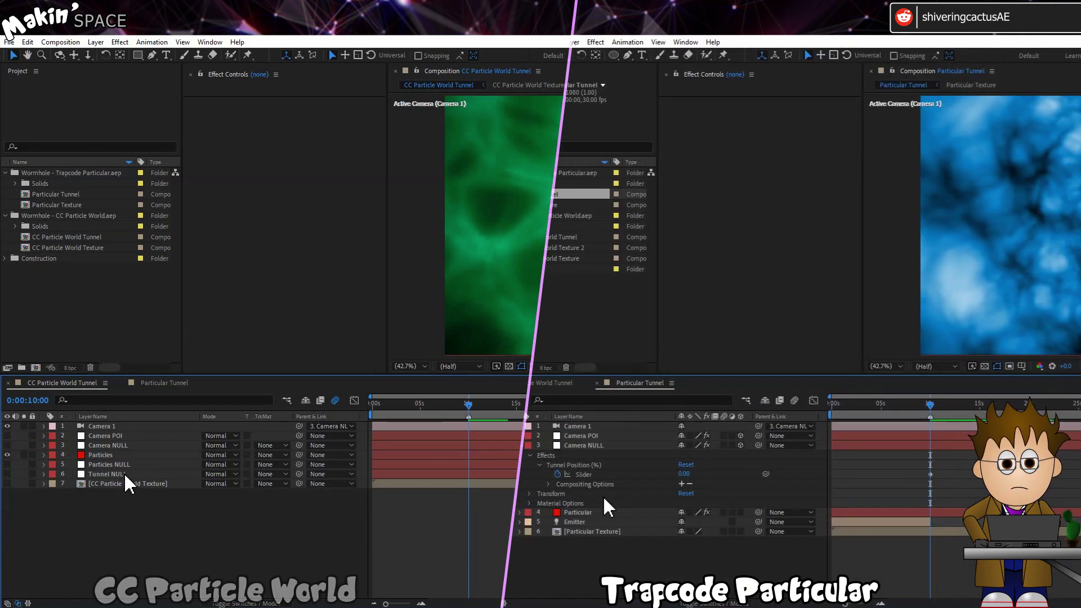
- Set the Multiplier slider to 4 on both the Tunnel NULL layer and the Particular layer
{"action": "left_click", "coordinate": [125, 473]}
{"action": "left_click", "coordinate": [602, 513]}
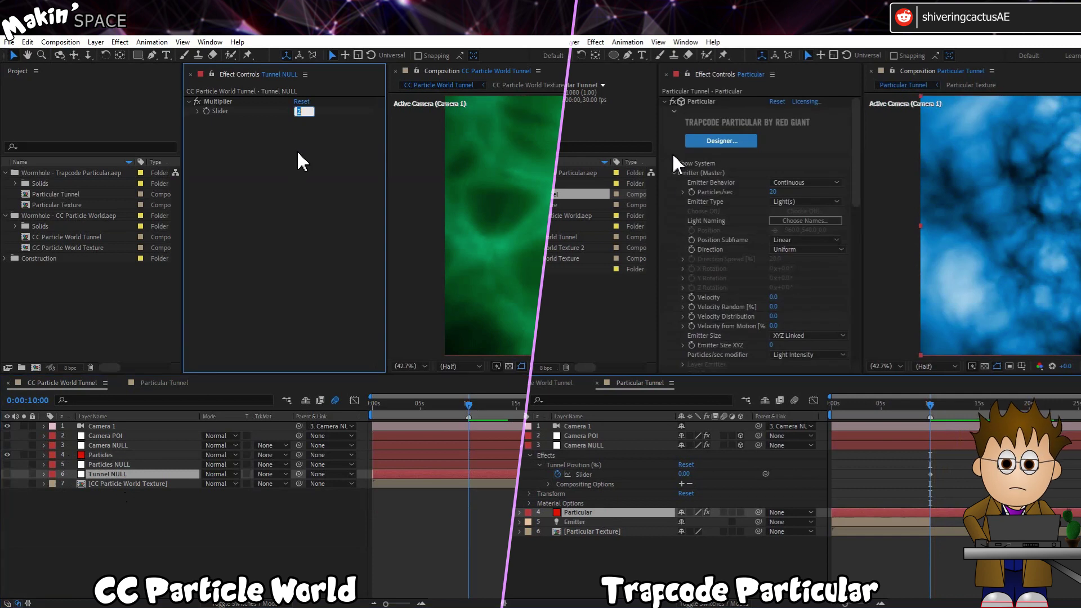
{"action": "left_click", "coordinate": [775, 168]}
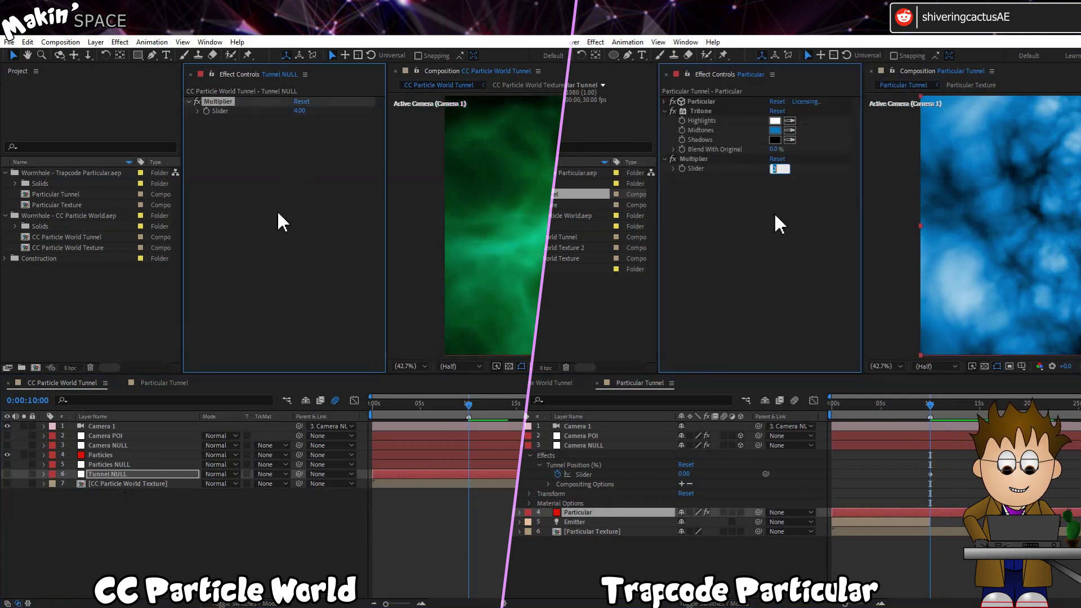
{"action": "key", "text": "Return"}
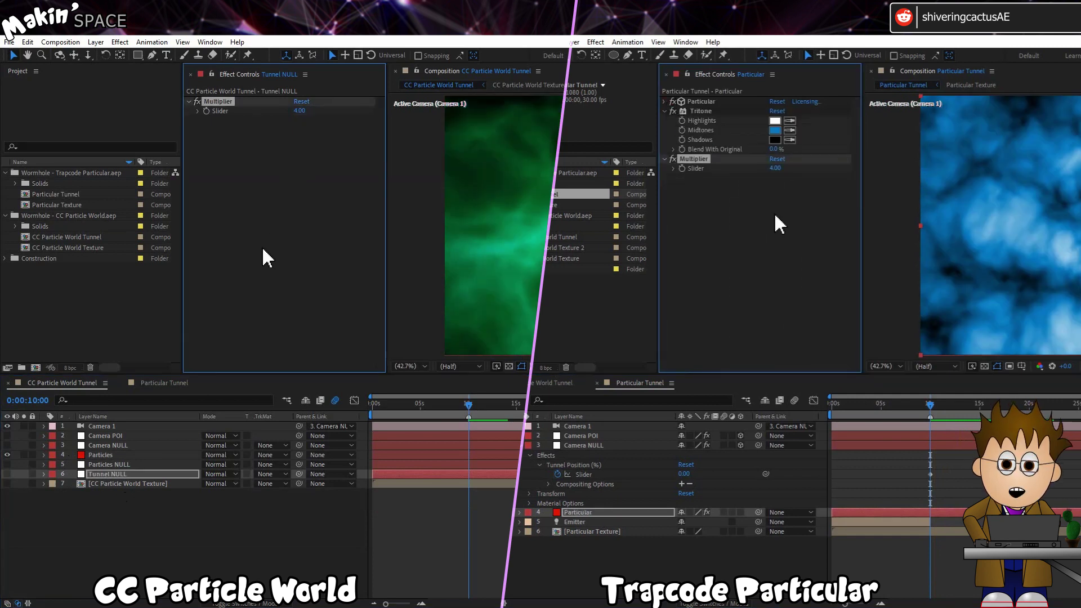
- Set Particular's Particles/sec to 40 and the Particle Count slider on the Particles layer to 80
{"action": "left_click", "coordinate": [663, 102]}
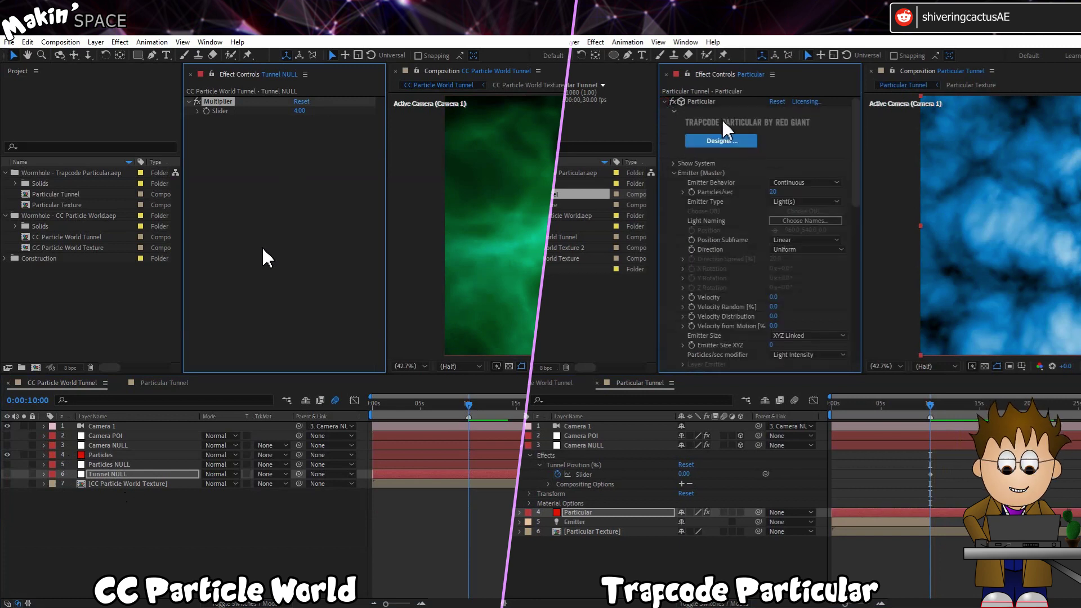
{"action": "left_click", "coordinate": [777, 192]}
{"action": "type", "text": "40"}
{"action": "key", "text": "Return"}
{"action": "left_click", "coordinate": [119, 456]}
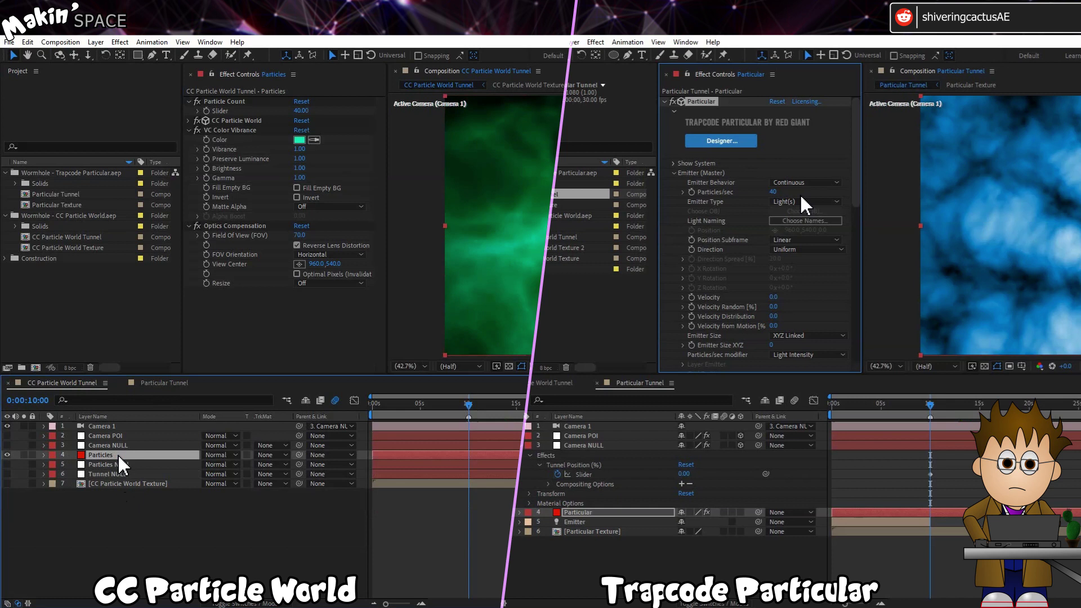
{"action": "left_click", "coordinate": [301, 111]}
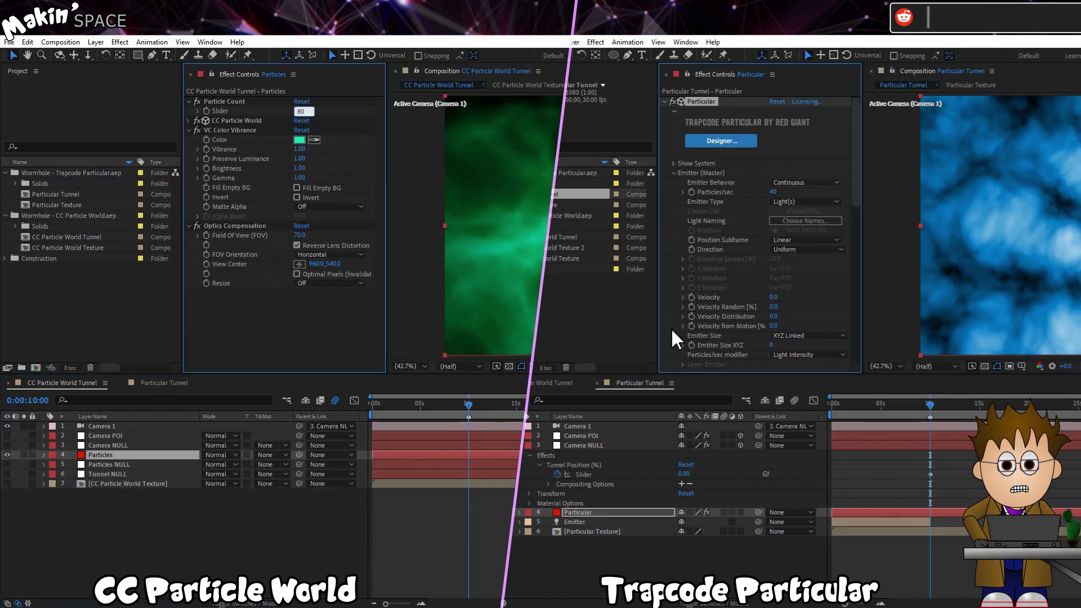
{"action": "key", "text": "Return"}
- Set CC Particle World's Transfer Mode and Particular's particle Blend Mode to Screen
{"action": "scroll", "coordinate": [711, 220], "scroll_direction": "down", "scroll_amount": 5}
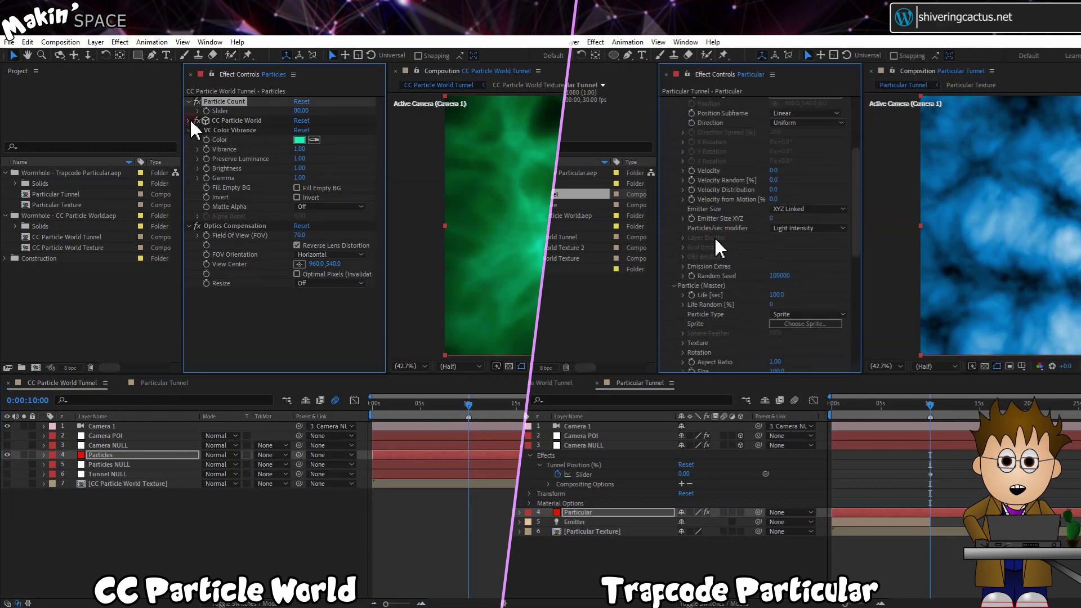
{"action": "left_click", "coordinate": [190, 121]}
{"action": "scroll", "coordinate": [282, 237], "scroll_direction": "down", "scroll_amount": 10}
{"action": "scroll", "coordinate": [814, 340], "scroll_direction": "down", "scroll_amount": 5}
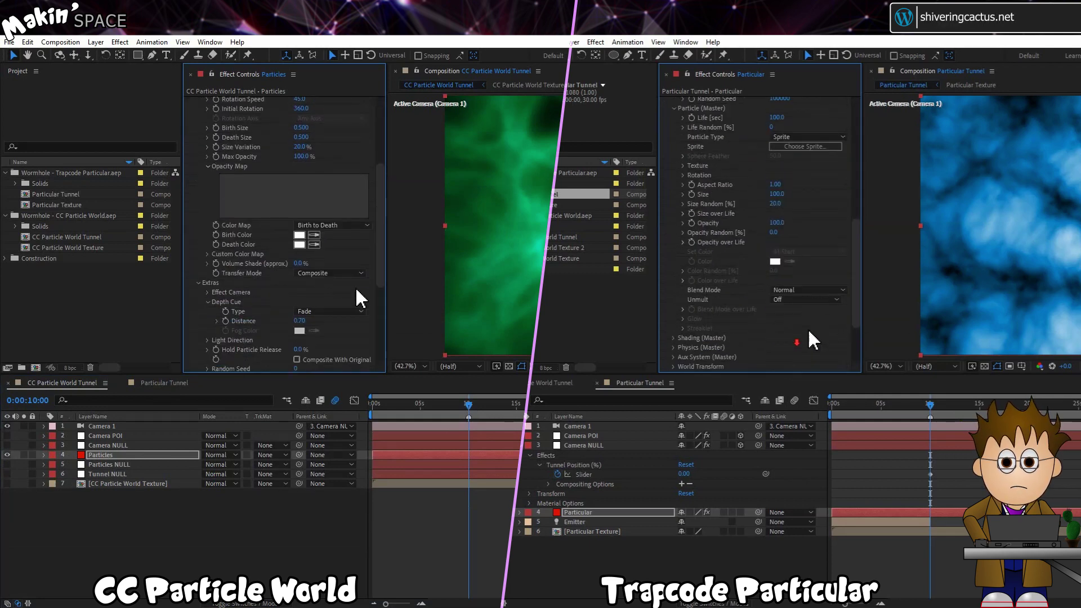
{"action": "left_click", "coordinate": [351, 273]}
{"action": "left_click", "coordinate": [806, 290]}
{"action": "left_click", "coordinate": [355, 299]}
{"action": "left_click", "coordinate": [814, 323]}
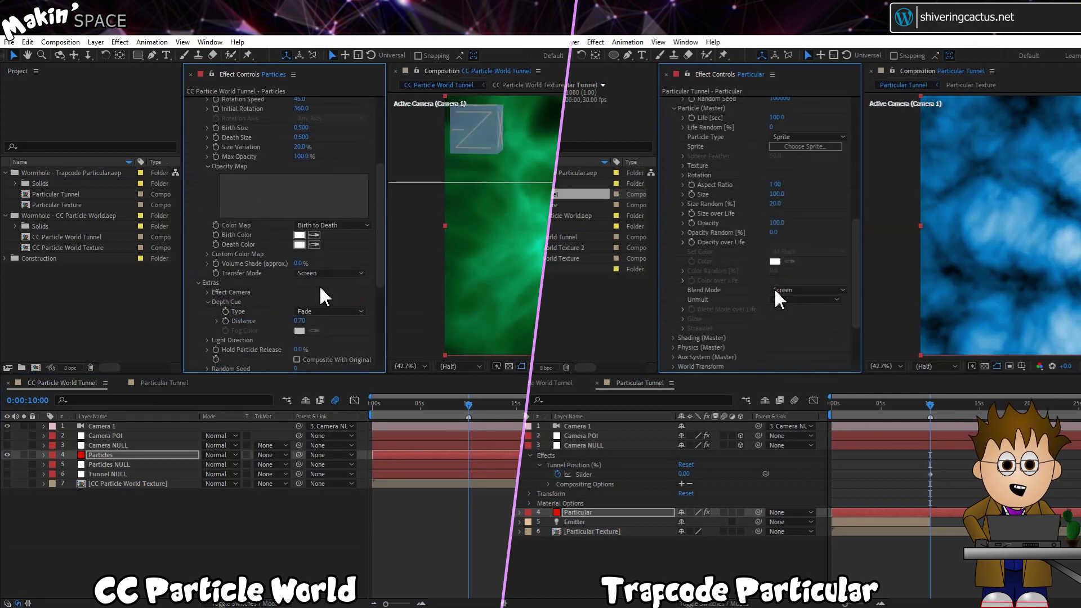
- Set the particle Size in the Particular effect to 50
{"action": "left_click", "coordinate": [776, 194]}
{"action": "scroll", "coordinate": [257, 282], "scroll_direction": "up", "scroll_amount": 3}
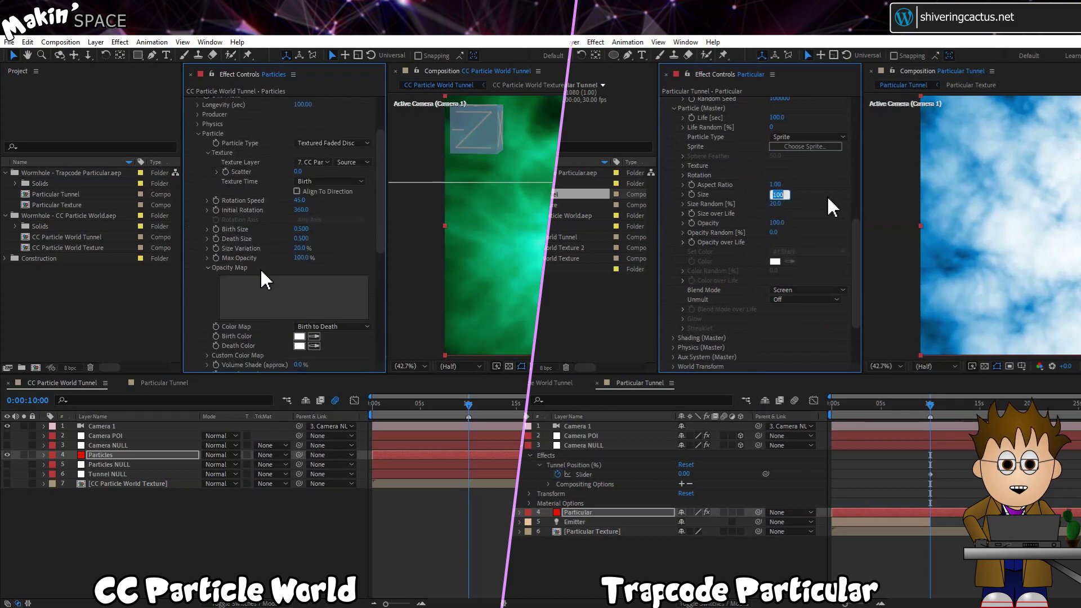
{"action": "type", "text": "50"}
{"action": "key", "text": "Return"}
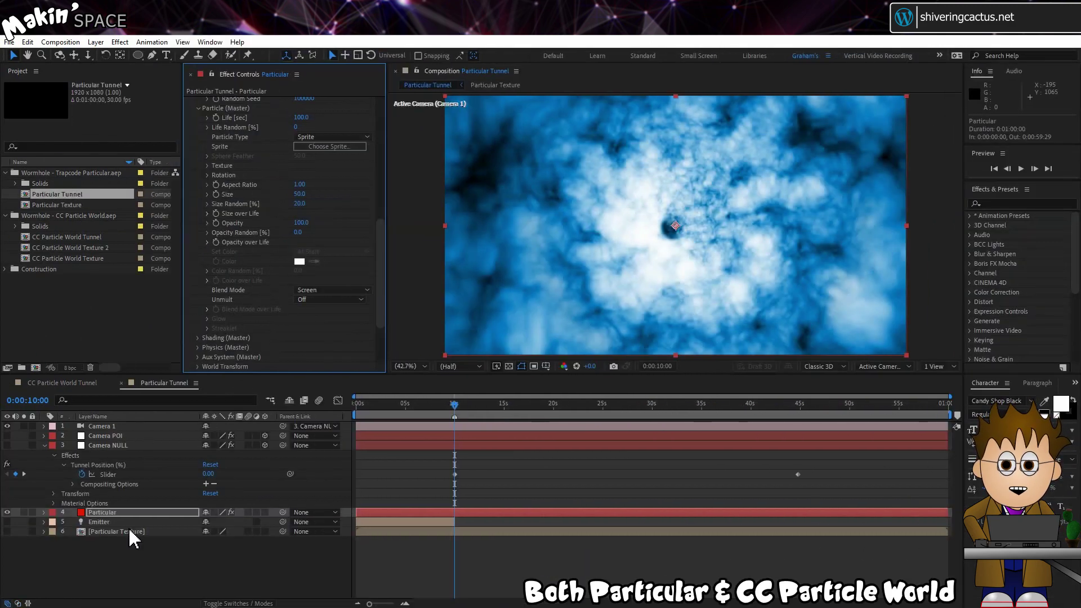
- In the Particular Texture composition, delete the two upper Gray Solid 7 layers and extend the remaining one over the full timeline
{"action": "double_click", "coordinate": [130, 532]}
{"action": "left_click", "coordinate": [129, 444]}
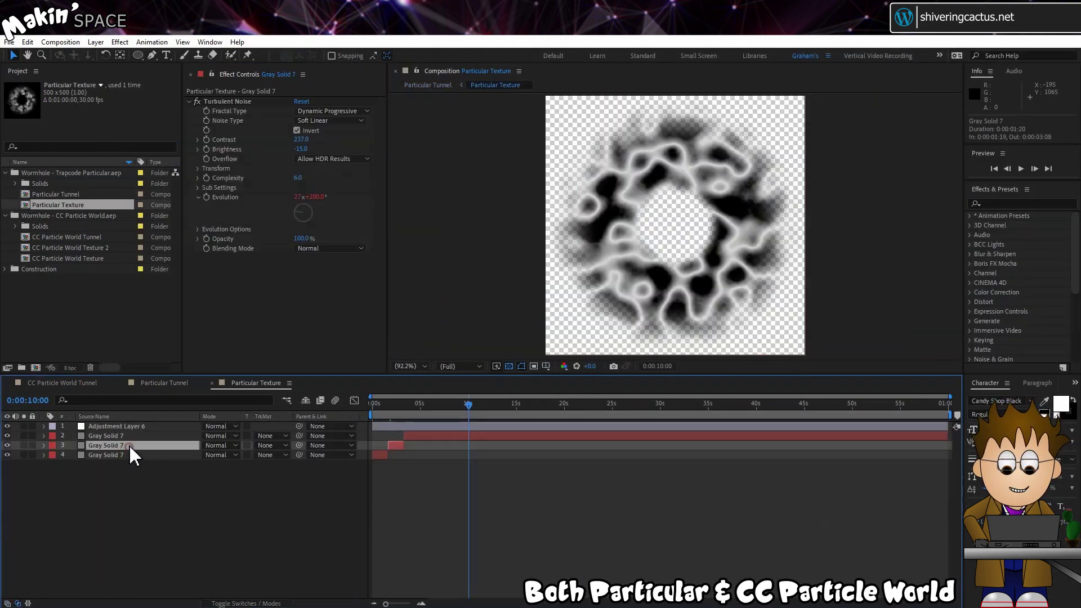
{"action": "left_click", "coordinate": [127, 435], "text": "shift"}
{"action": "key", "text": "Delete"}
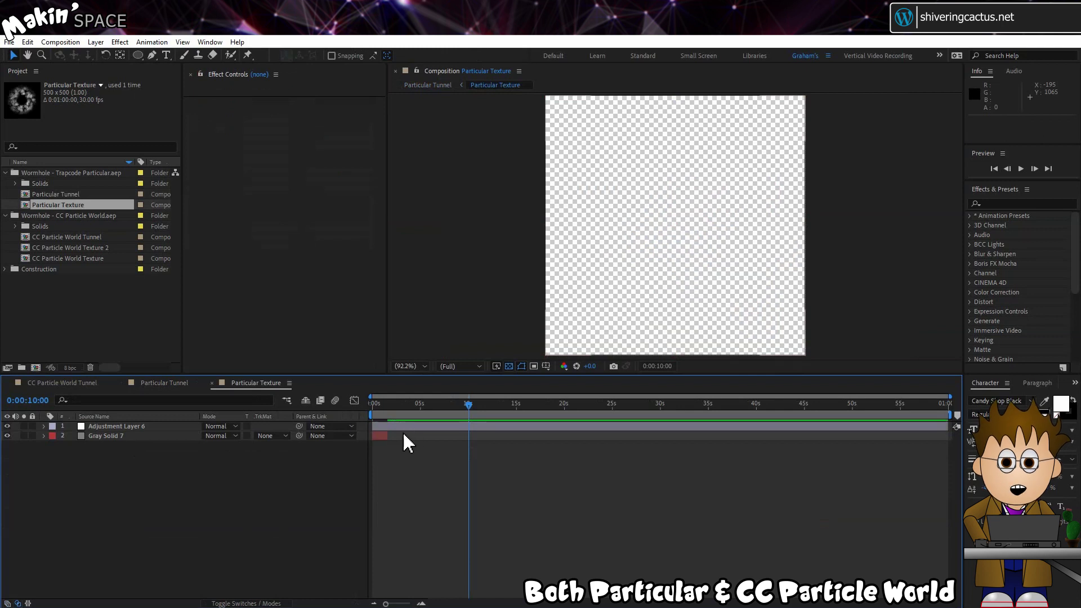
{"action": "left_click", "coordinate": [391, 436]}
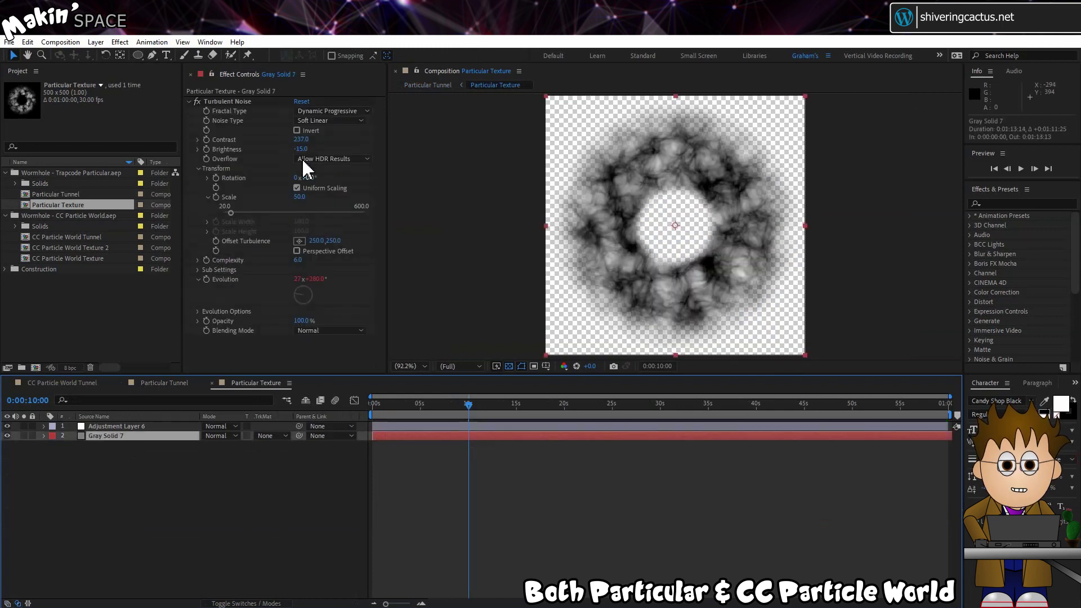
- Reset the solid's Turbulent Noise effect, then set its Fractal Type to Dynamic and enable Invert
{"action": "left_click", "coordinate": [299, 103]}
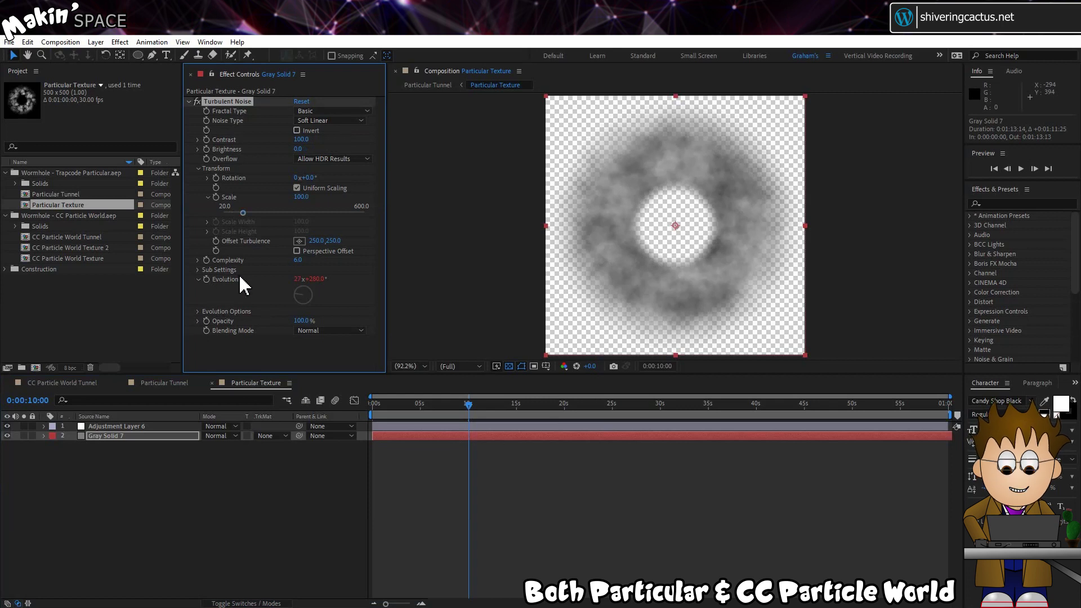
{"action": "left_click", "coordinate": [357, 111]}
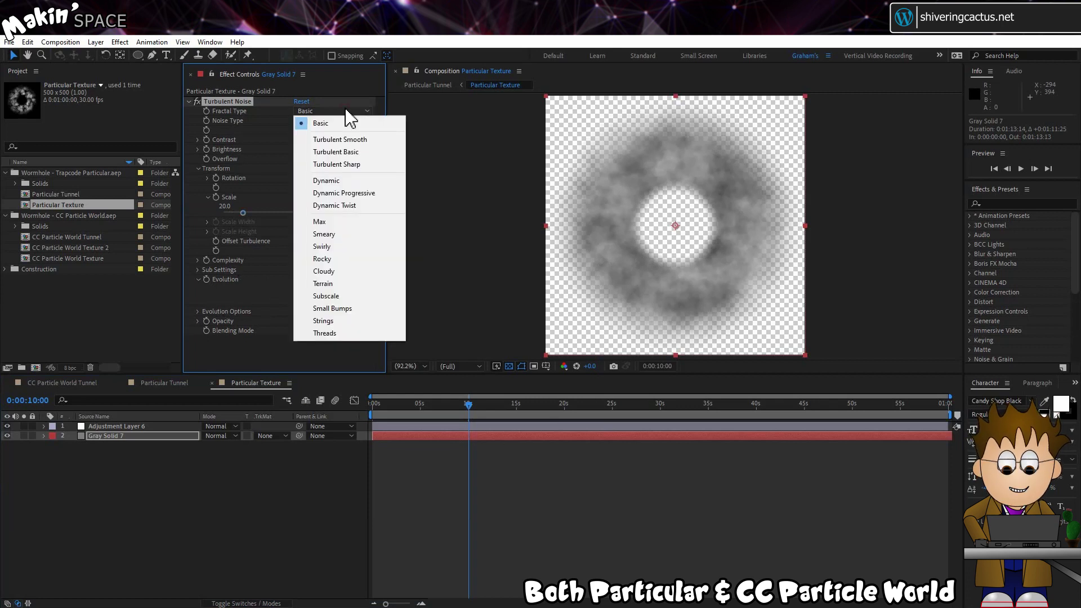
{"action": "left_click", "coordinate": [358, 179]}
{"action": "left_click", "coordinate": [297, 131]}
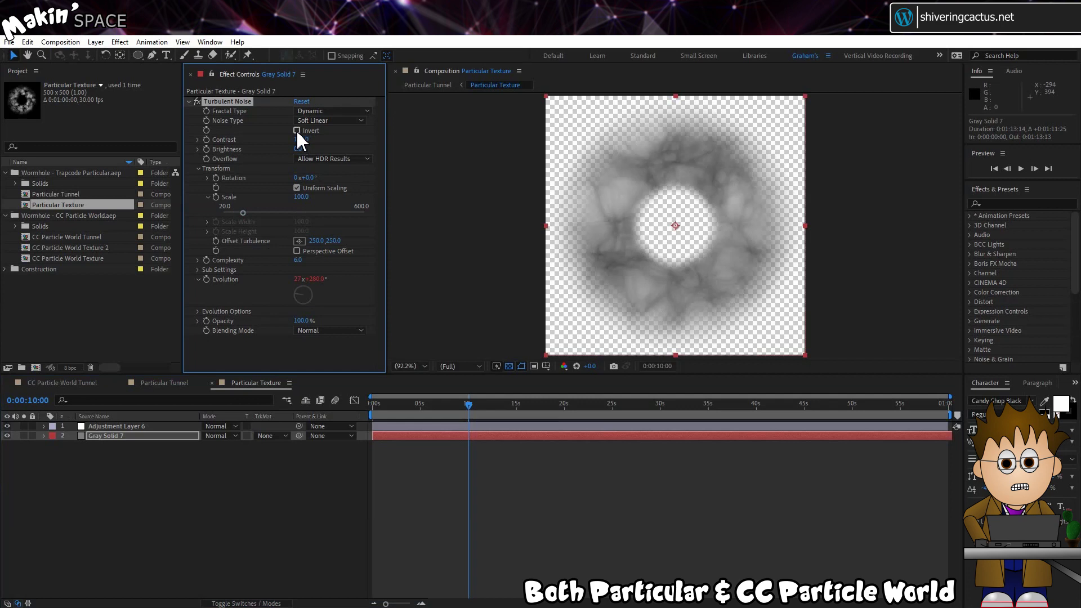
- Set the Turbulent Noise contrast to 375, brightness to -65 and scale to 150
{"action": "left_click", "coordinate": [301, 139]}
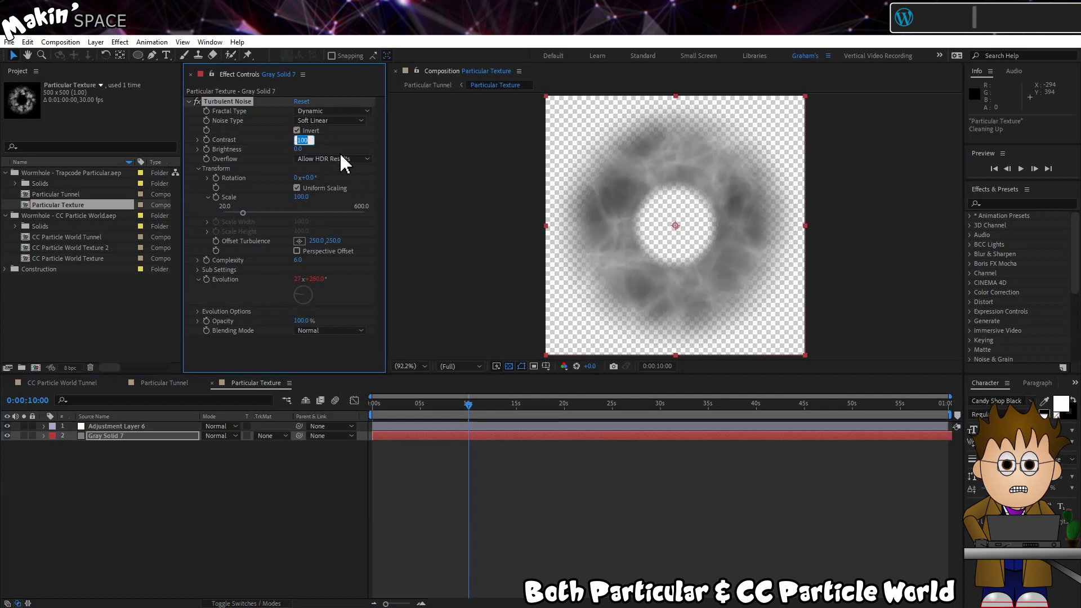
{"action": "type", "text": "375"}
{"action": "key", "text": "Return"}
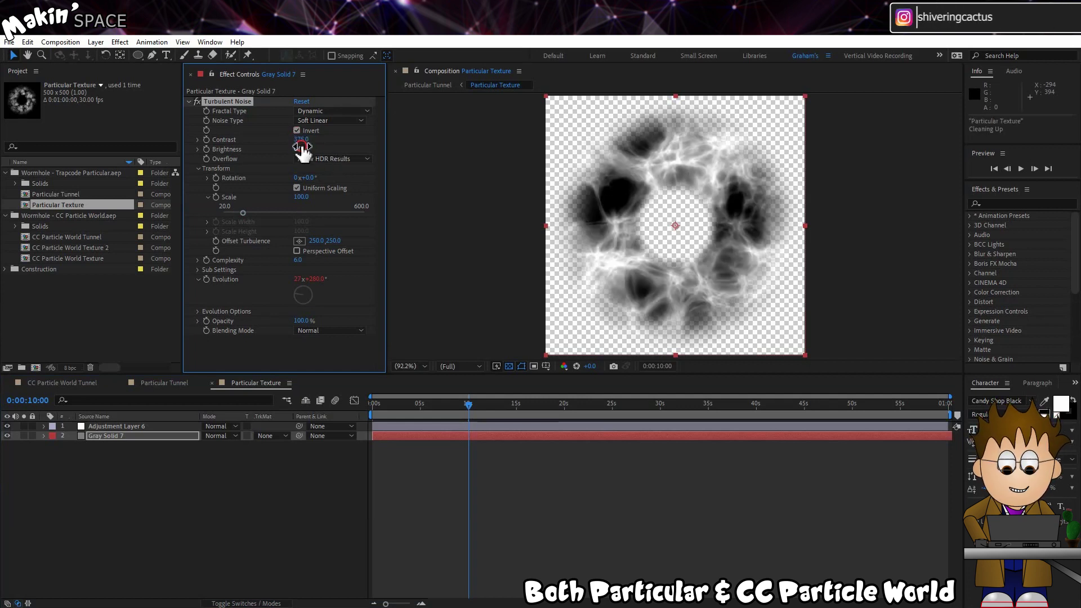
{"action": "left_click", "coordinate": [298, 149]}
{"action": "type", "text": "-65.0"}
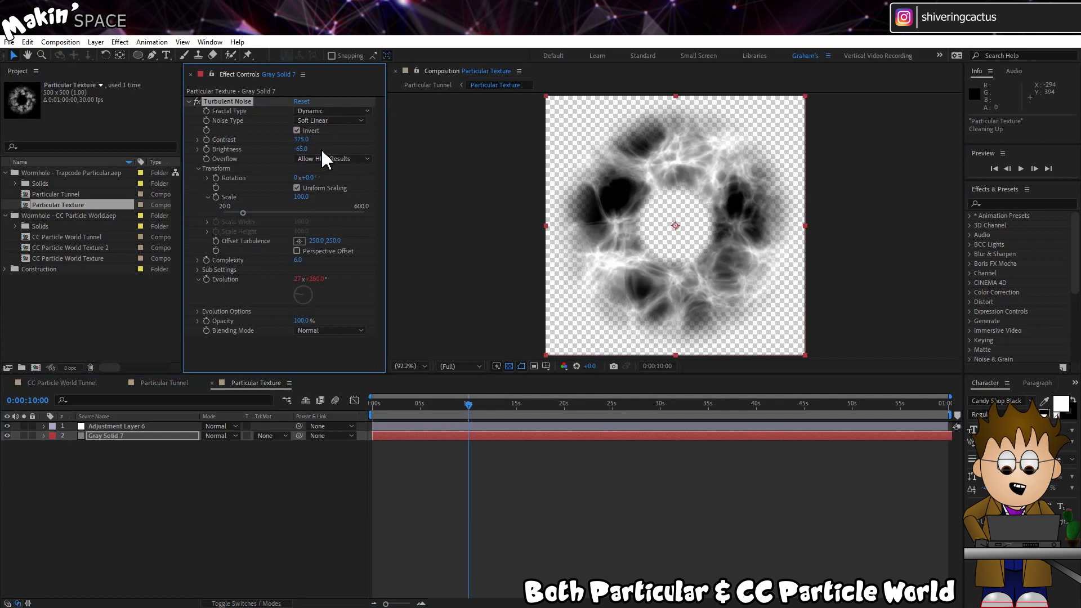
{"action": "left_click", "coordinate": [301, 197]}
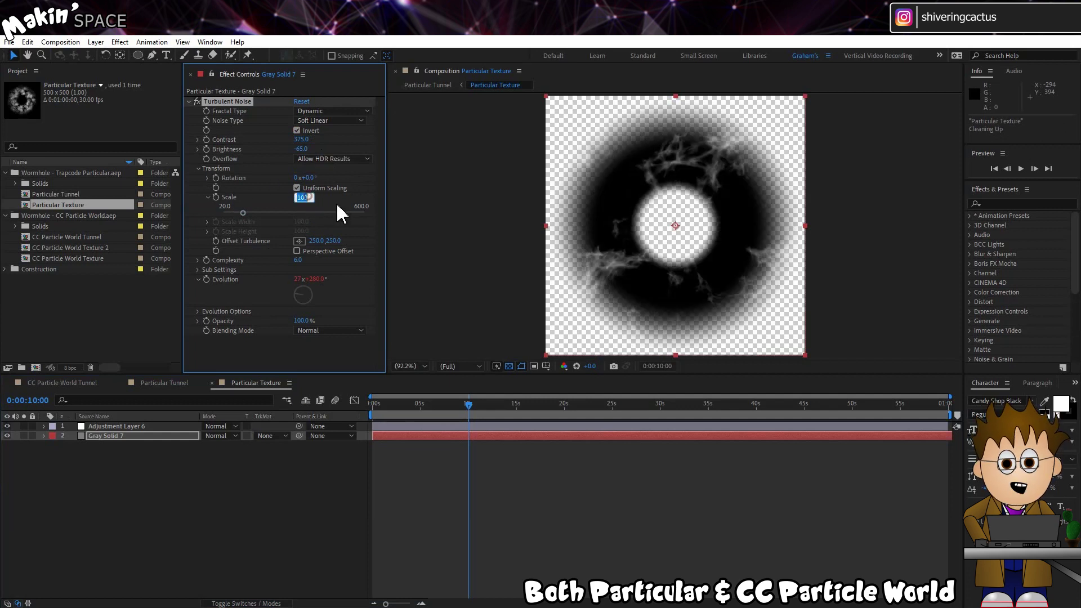
{"action": "type", "text": "150"}
{"action": "key", "text": "Return"}
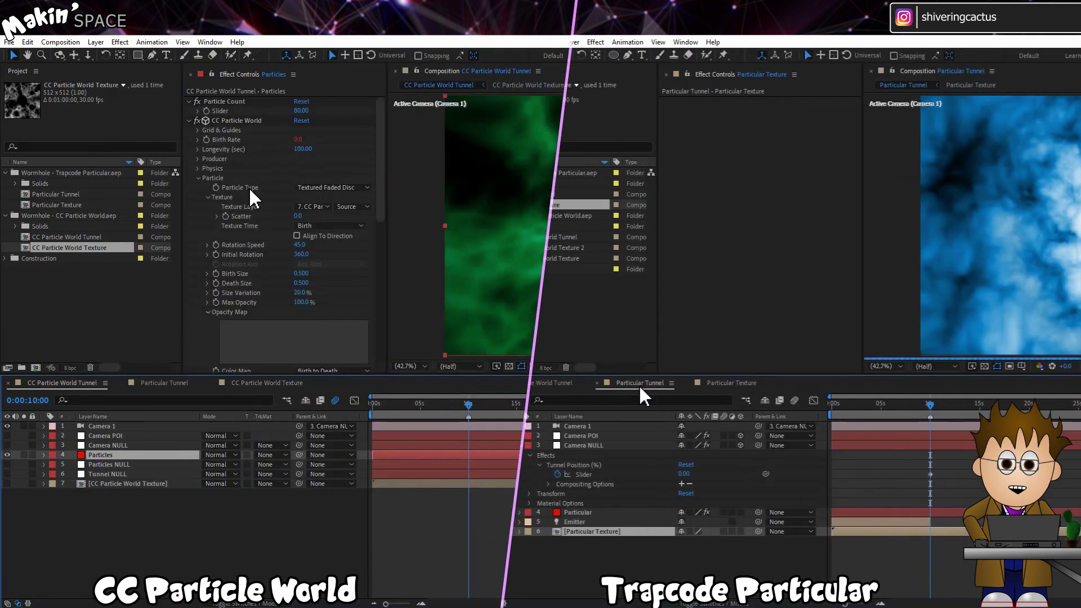
- Set CC Particle World's Rotation Speed and Particular's Rotation Speed Z to 0
{"action": "left_click", "coordinate": [301, 245]}
{"action": "left_click", "coordinate": [590, 512]}
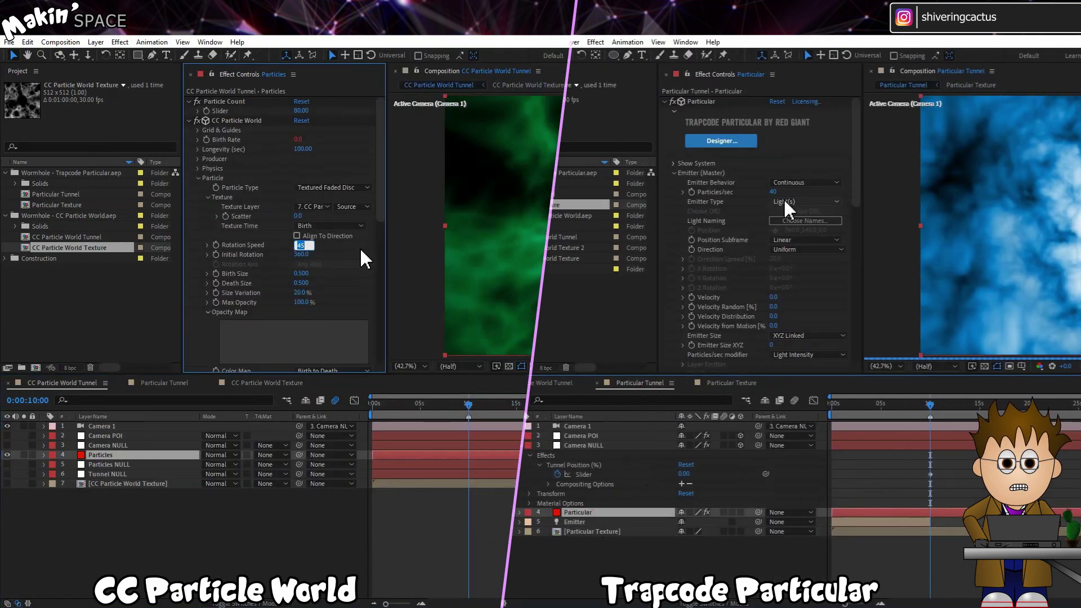
{"action": "type", "text": "0"}
{"action": "scroll", "coordinate": [756, 229], "scroll_direction": "down", "scroll_amount": 4}
{"action": "key", "text": "Return"}
{"action": "scroll", "coordinate": [259, 264], "scroll_direction": "down", "scroll_amount": 1}
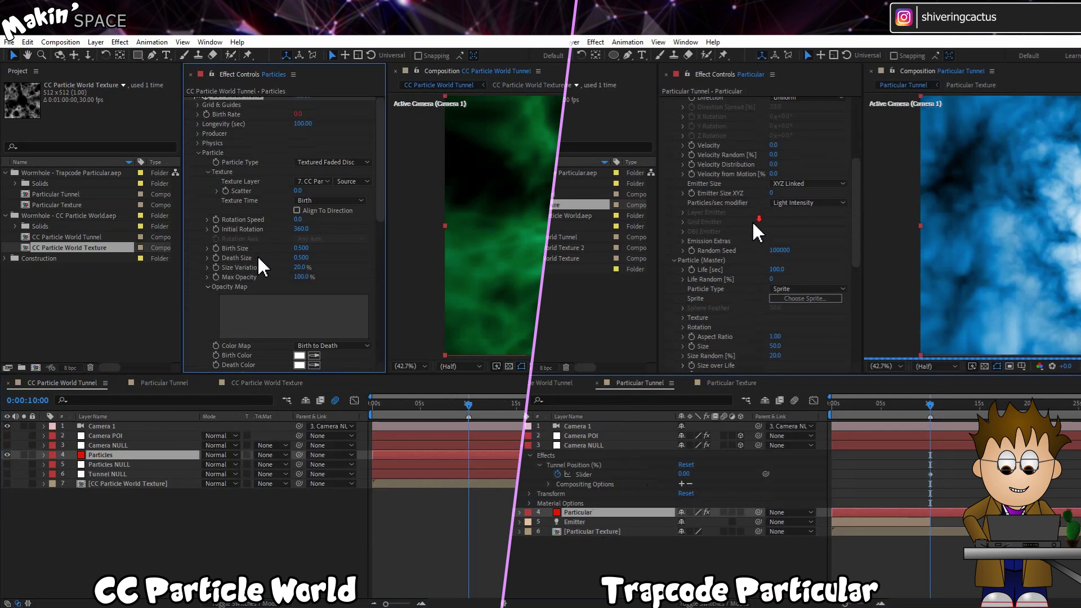
{"action": "scroll", "coordinate": [757, 231], "scroll_direction": "down", "scroll_amount": 4}
{"action": "left_click", "coordinate": [683, 226]}
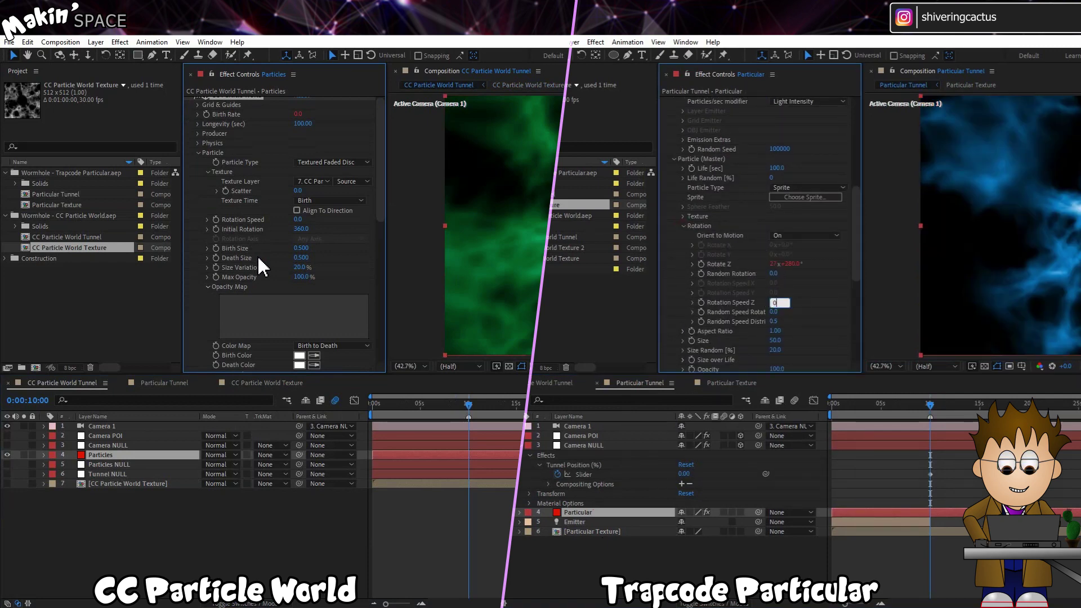
{"action": "key", "text": "Return"}
- Delete the VC Color Vibrance effect from the Particles layer and the Tritone effect from the Particular layer
{"action": "scroll", "coordinate": [259, 268], "scroll_direction": "down", "scroll_amount": 1}
{"action": "scroll", "coordinate": [194, 116], "scroll_direction": "up", "scroll_amount": 2}
{"action": "scroll", "coordinate": [758, 300], "scroll_direction": "down", "scroll_amount": 5}
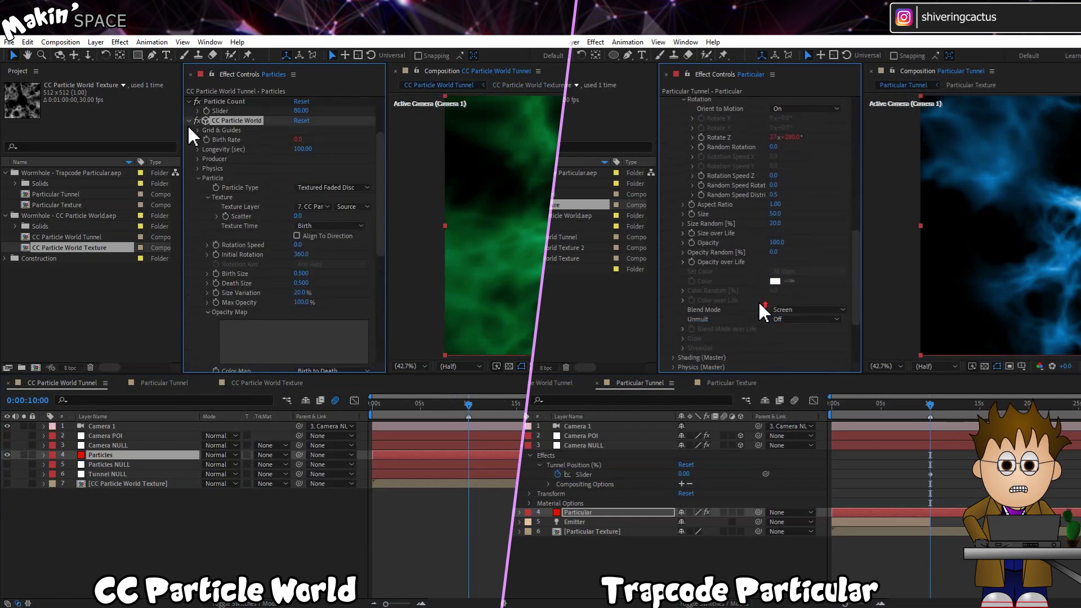
{"action": "left_click", "coordinate": [189, 121]}
{"action": "left_click", "coordinate": [224, 130]}
{"action": "scroll", "coordinate": [726, 189], "scroll_direction": "up", "scroll_amount": 10}
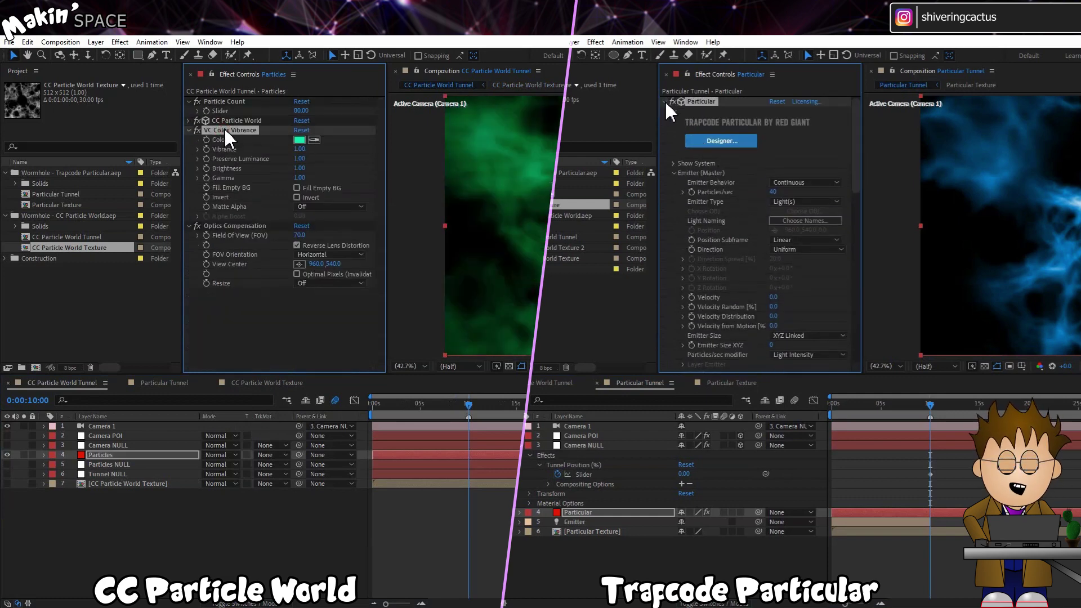
{"action": "key", "text": "Delete"}
{"action": "left_click", "coordinate": [666, 103]}
{"action": "left_click", "coordinate": [710, 112]}
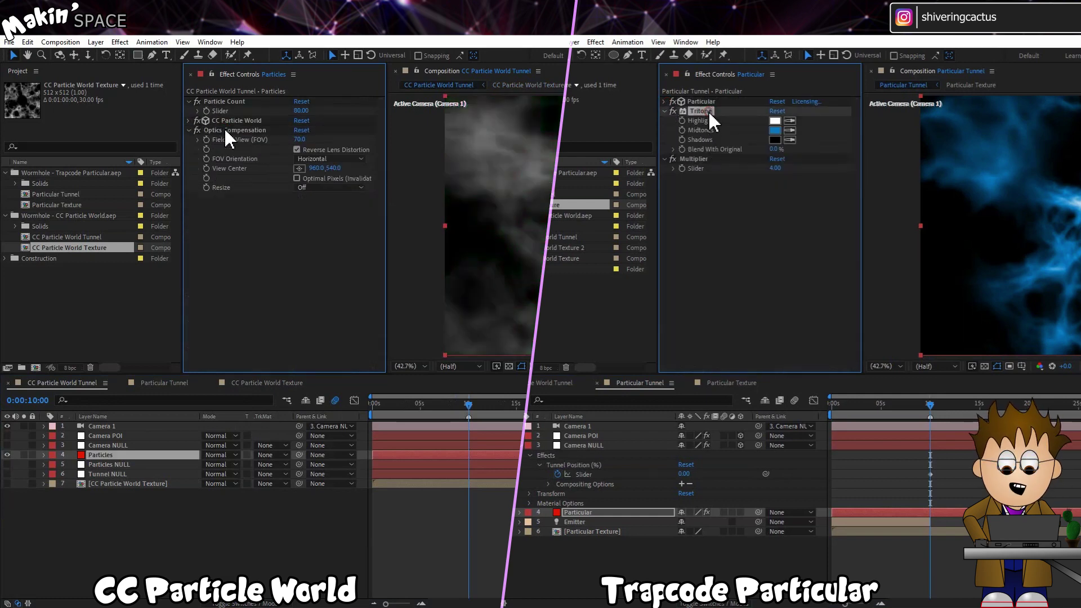
{"action": "key", "text": "Delete"}
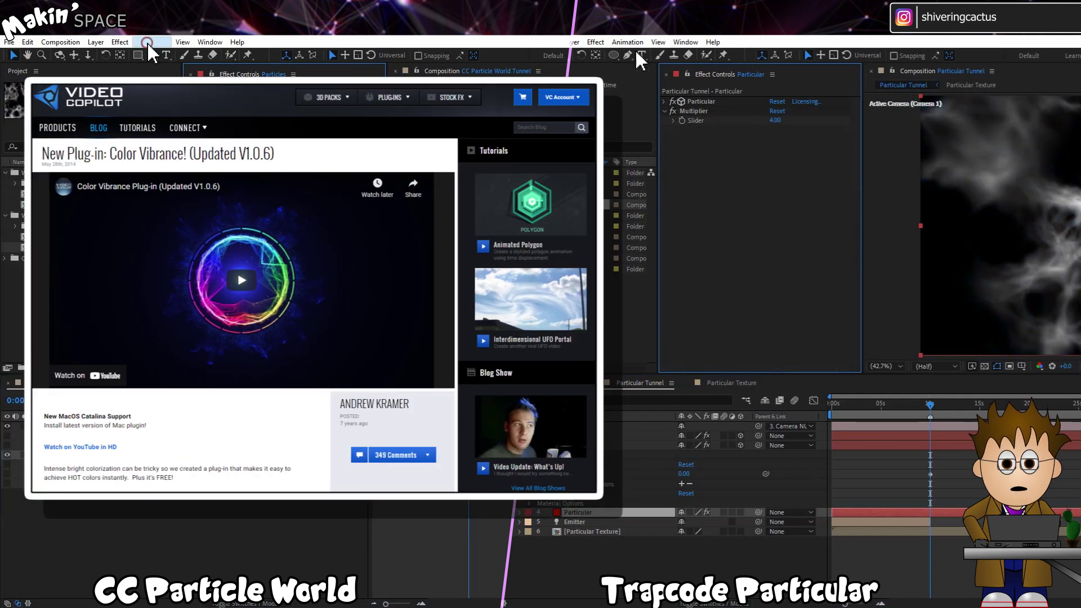
- Apply the Video Copilot VC Color Vibrance effect to both the Particles layer and the Particular layer
{"action": "left_click", "coordinate": [152, 42]}
{"action": "left_click", "coordinate": [596, 42]}
{"action": "mouse_move", "coordinate": [694, 433]}
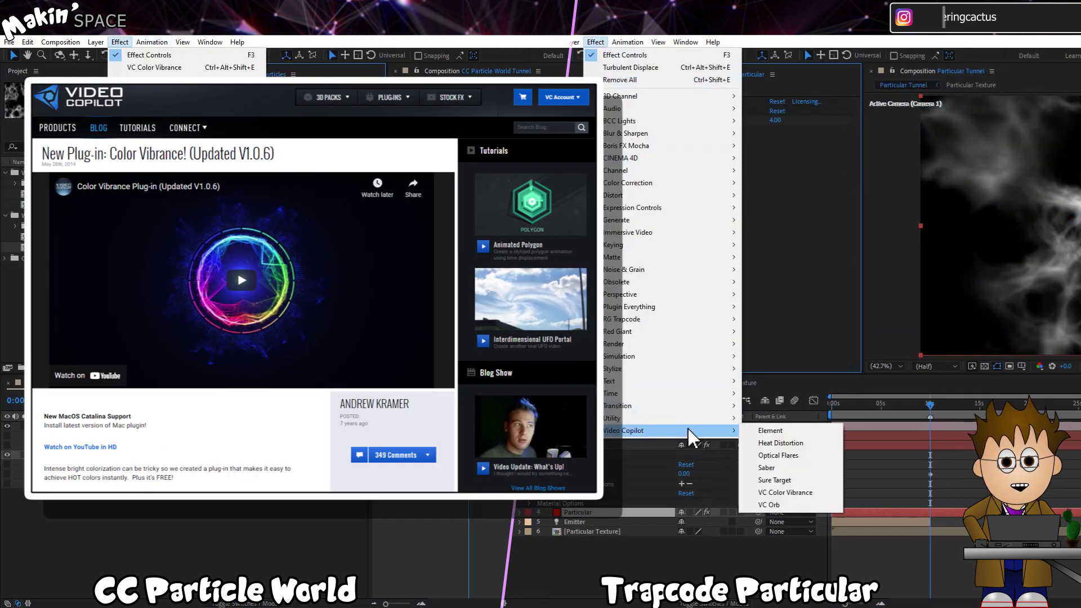
{"action": "left_click", "coordinate": [818, 492]}
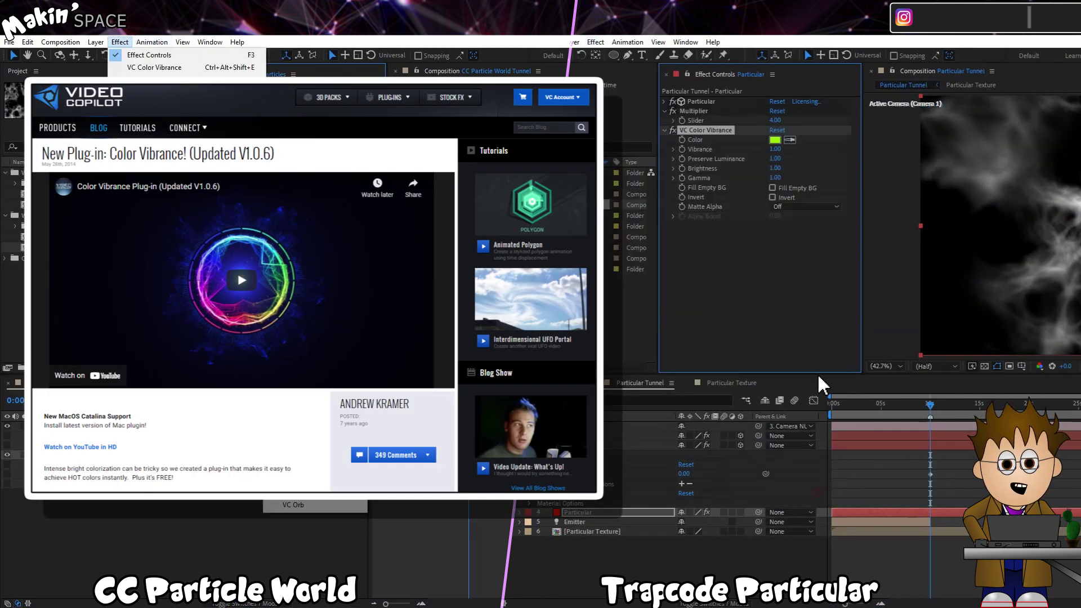
- Set the VC Color Vibrance color to 0556F1 on both particle layers
{"action": "left_click", "coordinate": [776, 141]}
{"action": "left_click", "coordinate": [299, 206]}
{"action": "type", "text": "0556F1"}
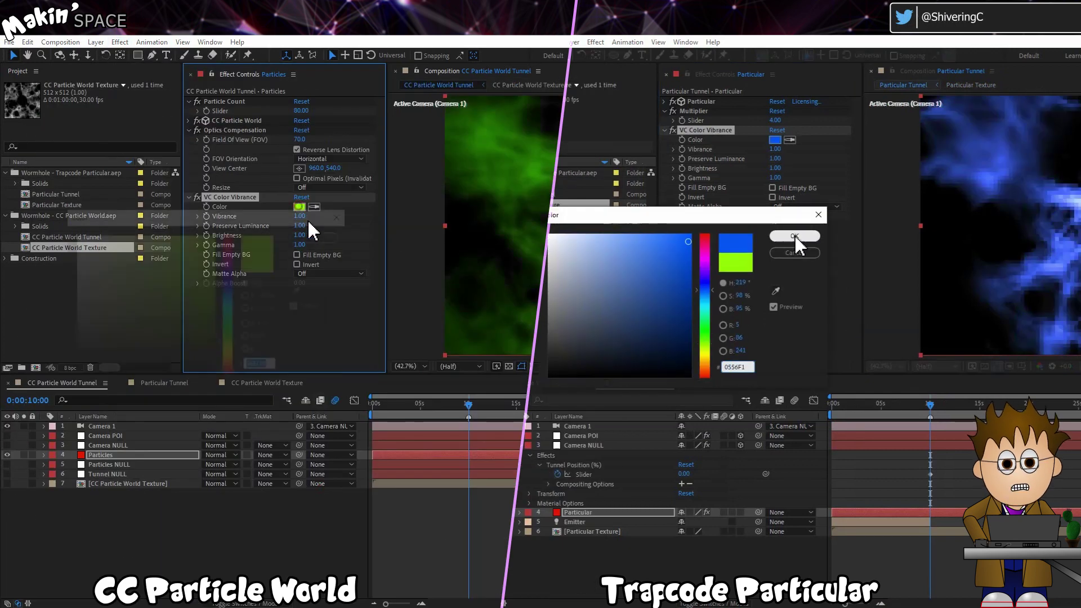
{"action": "left_click", "coordinate": [795, 237]}
{"action": "type", "text": "0556F1"}
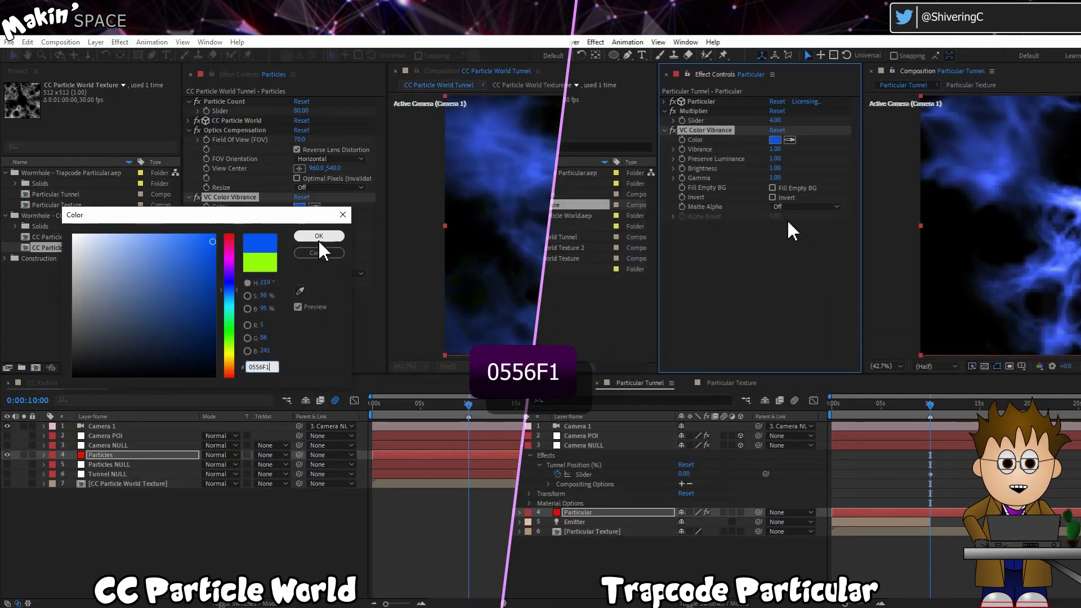
{"action": "left_click", "coordinate": [324, 236]}
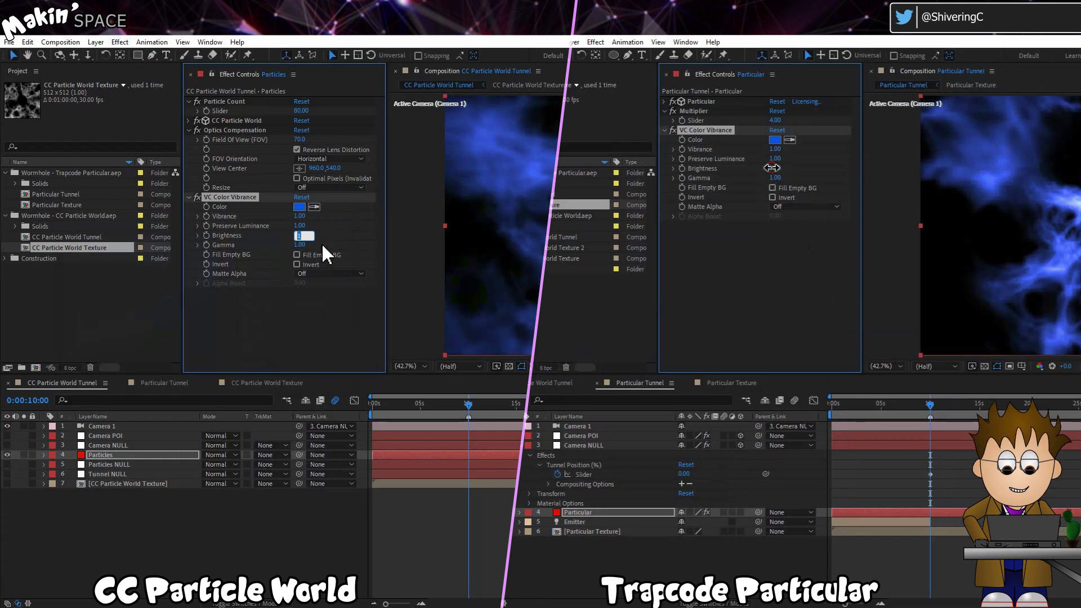
- Set the VC Color Vibrance brightness to 1.5 on both particle layers
{"action": "left_click", "coordinate": [776, 168]}
{"action": "type", "text": "1.5"}
{"action": "key", "text": "Return"}
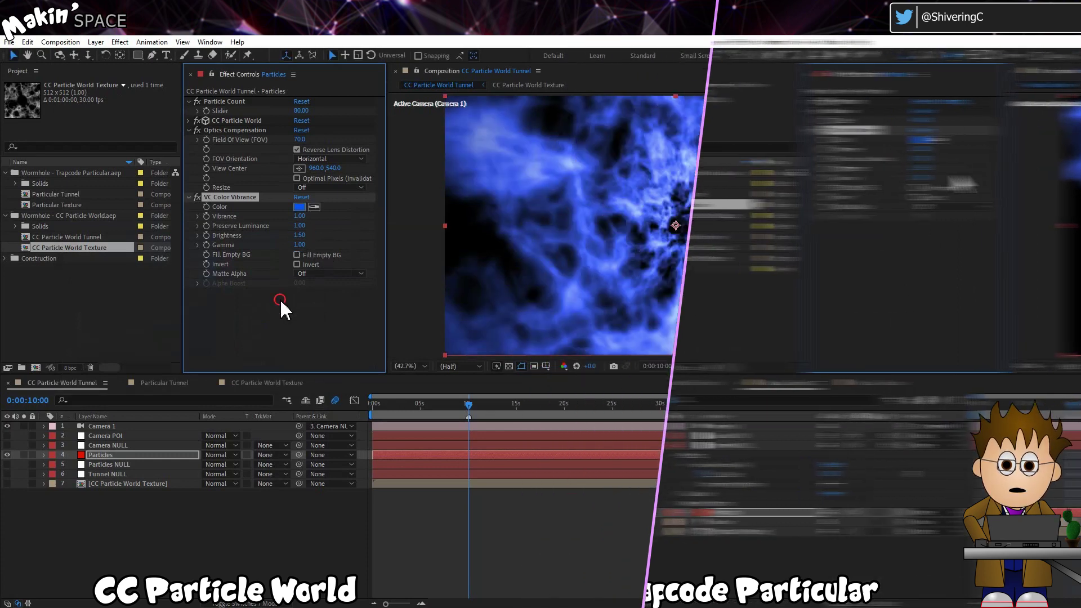
- Set the Depth Cue distance of the Particles layer's CC Particle World effect to 1
{"action": "left_click", "coordinate": [279, 298]}
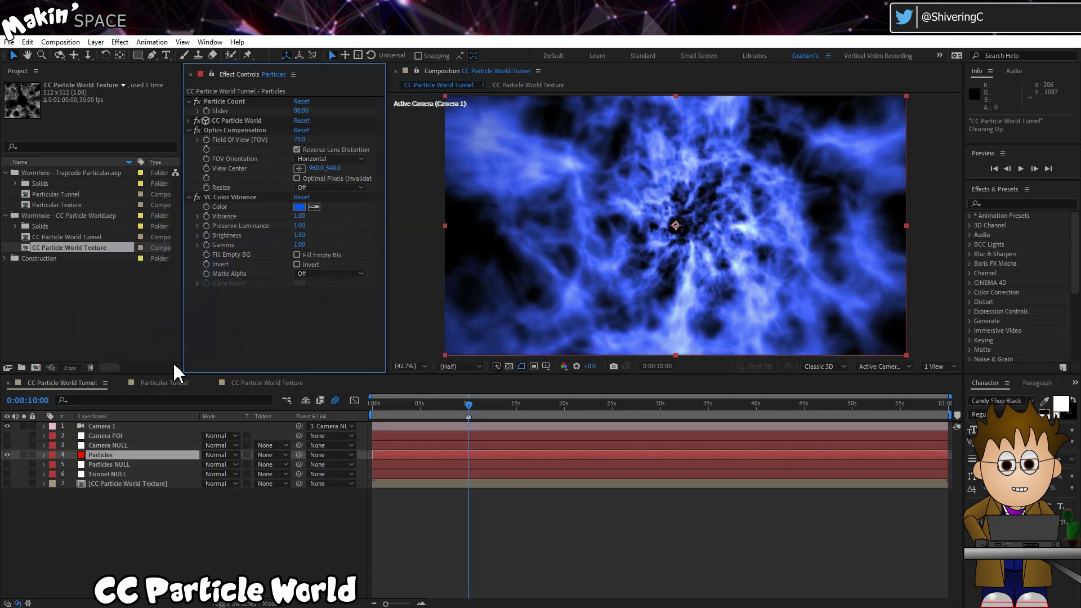
{"action": "left_click", "coordinate": [223, 119]}
{"action": "left_click", "coordinate": [188, 120]}
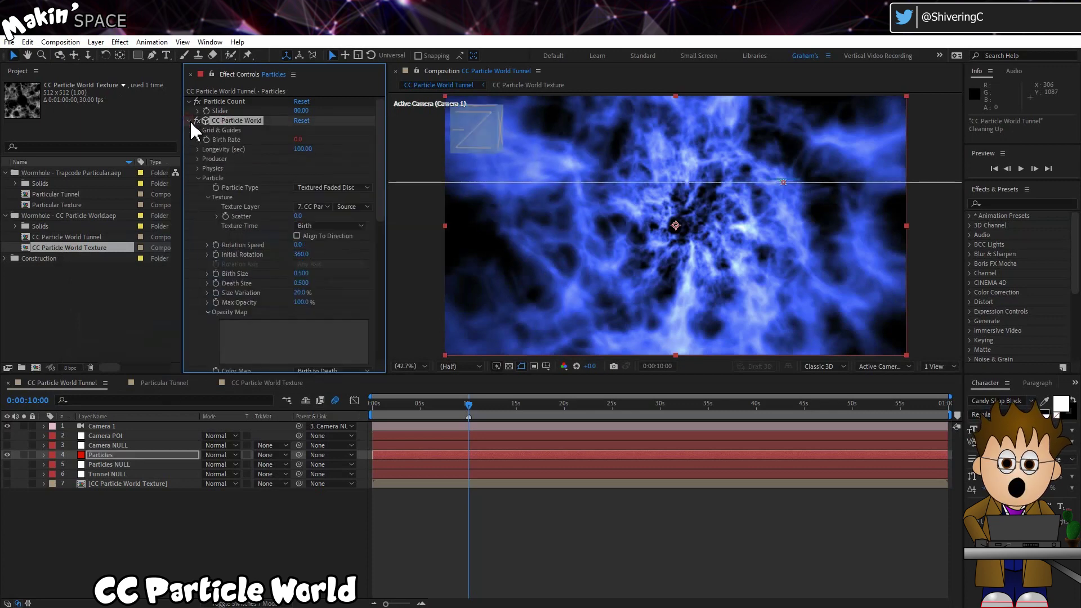
{"action": "scroll", "coordinate": [195, 241], "scroll_direction": "down", "scroll_amount": 5}
{"action": "scroll", "coordinate": [198, 248], "scroll_direction": "down", "scroll_amount": 5}
{"action": "left_click", "coordinate": [296, 208]}
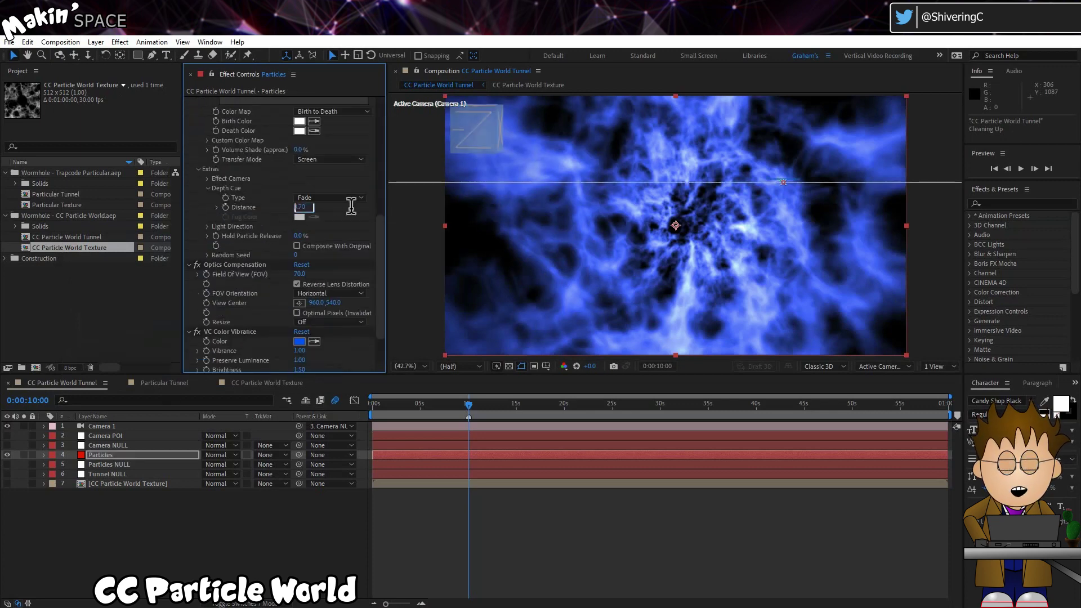
{"action": "type", "text": "1"}
{"action": "key", "text": "Return"}
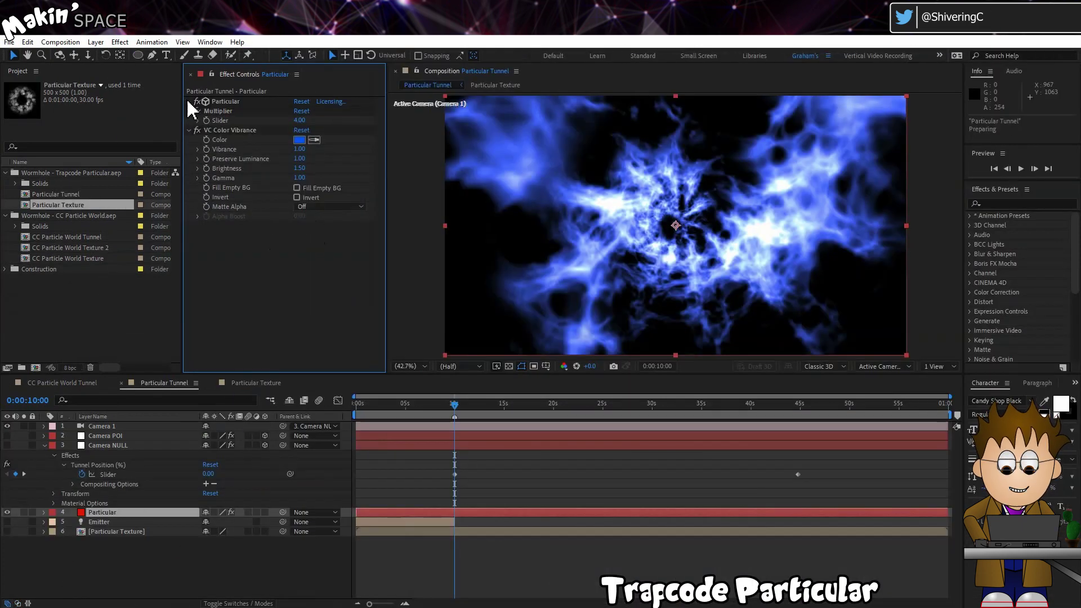
- Set Far Vanish to 3000 in the Visibility settings of the Particular effect
{"action": "left_click", "coordinate": [190, 101]}
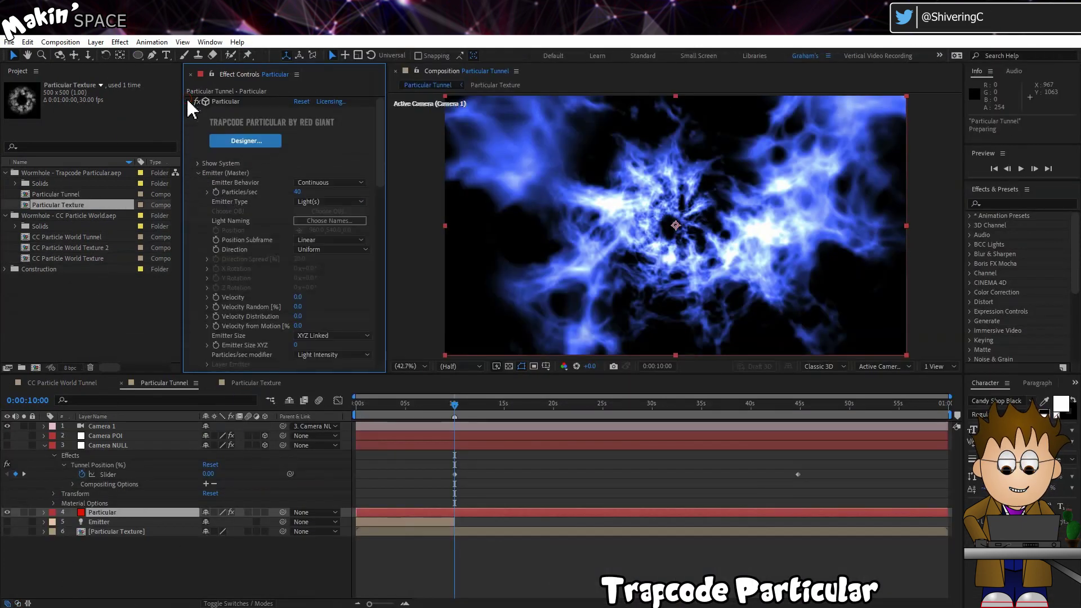
{"action": "left_click", "coordinate": [218, 234]}
{"action": "scroll", "coordinate": [217, 265], "scroll_direction": "down", "scroll_amount": 4}
{"action": "scroll", "coordinate": [219, 264], "scroll_direction": "down", "scroll_amount": 5}
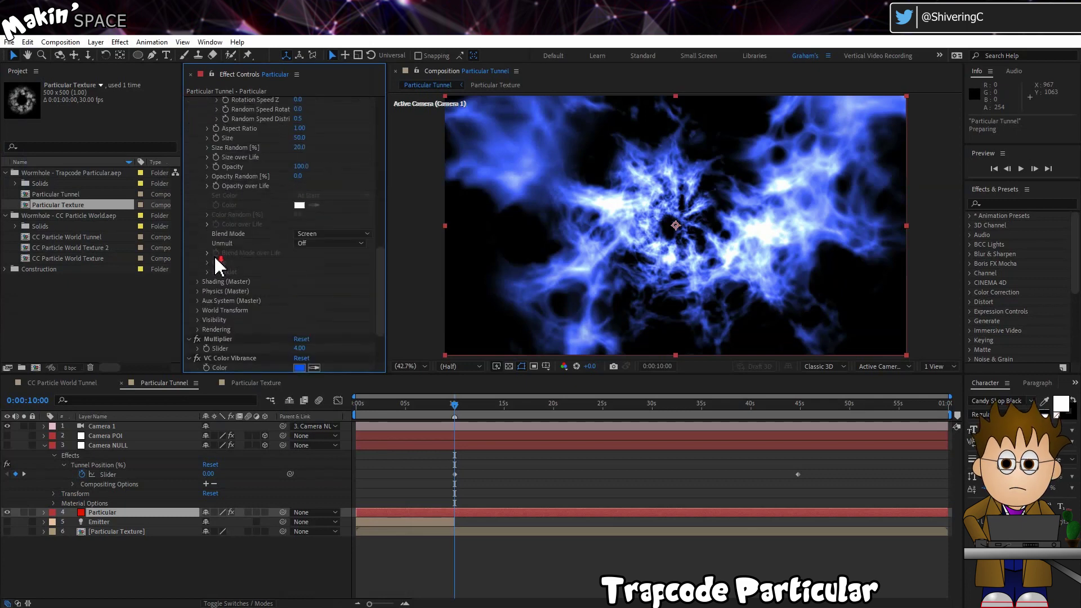
{"action": "left_click", "coordinate": [199, 315]}
{"action": "scroll", "coordinate": [245, 302], "scroll_direction": "down", "scroll_amount": 1}
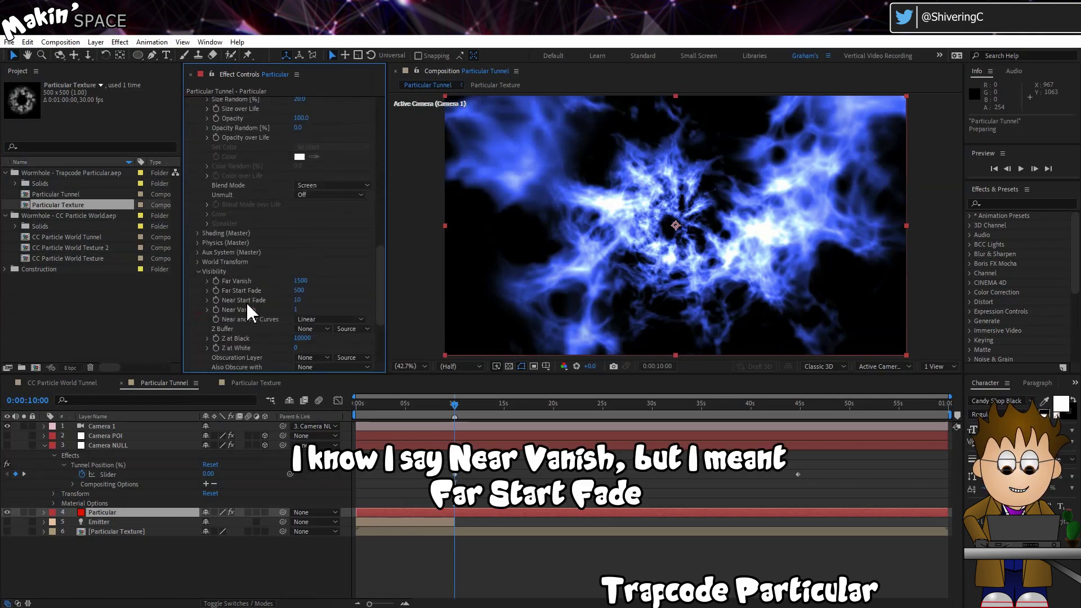
{"action": "left_click", "coordinate": [301, 281]}
{"action": "type", "text": "3000"}
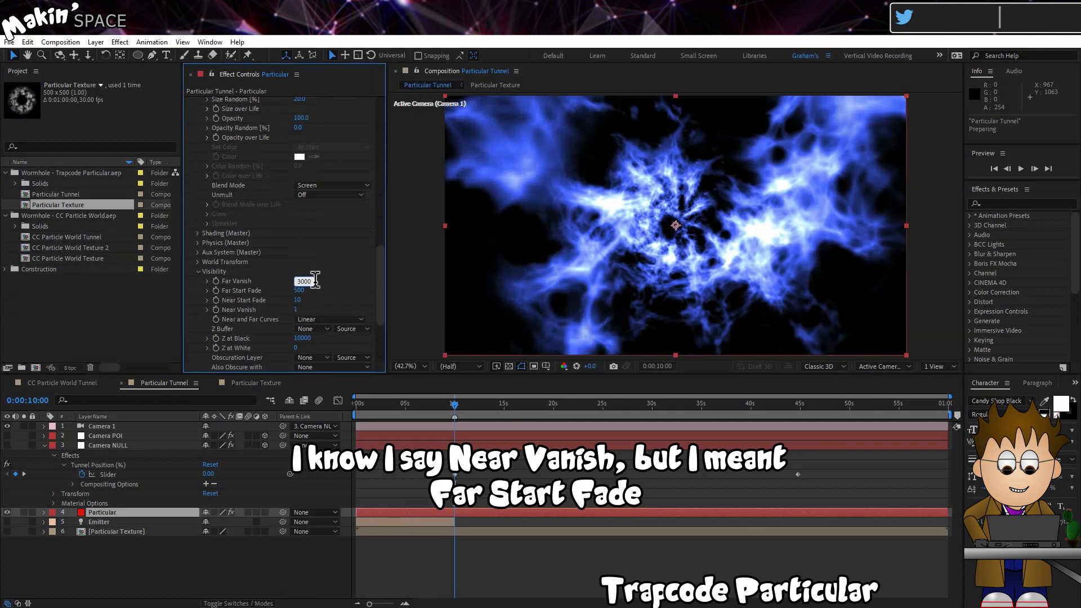
{"action": "key", "text": "Return"}
- Set Far Start Fade to 1500 in the Particular effect's Visibility settings and collapse the effect
{"action": "left_click", "coordinate": [302, 291]}
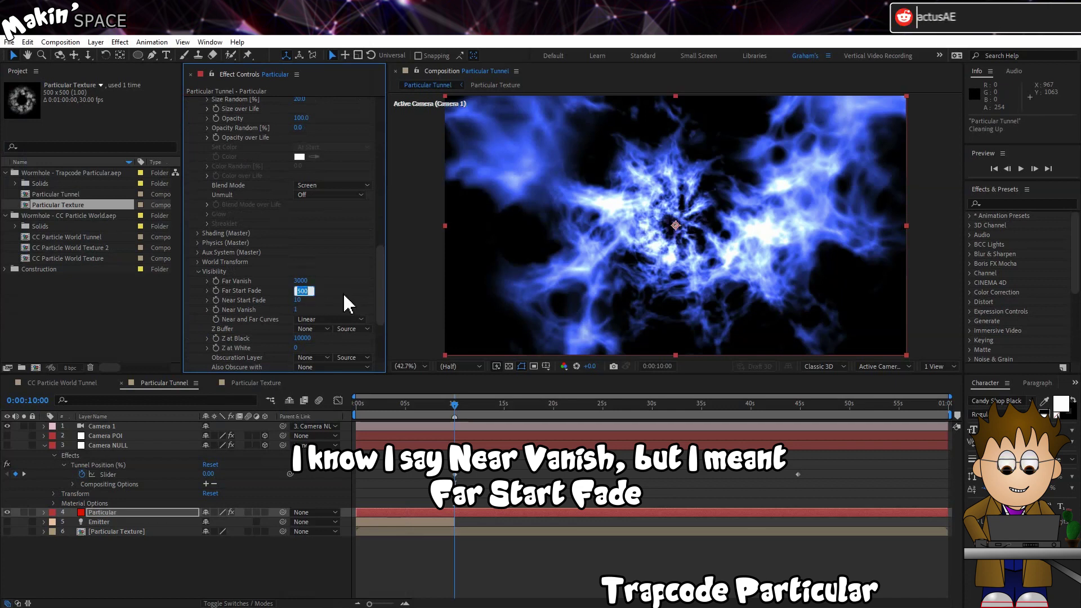
{"action": "type", "text": "15"}
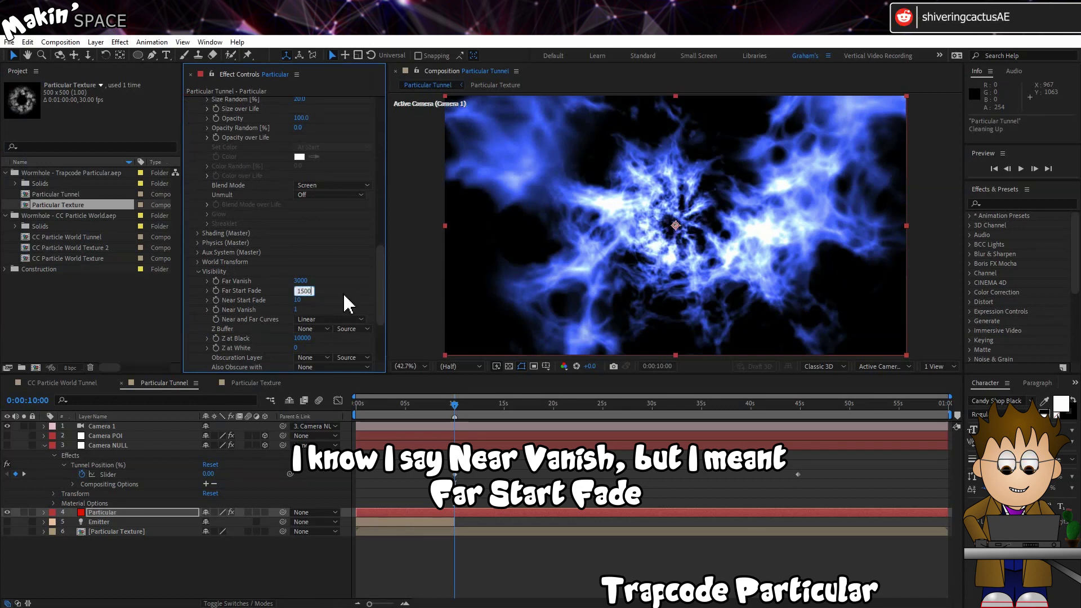
{"action": "type", "text": "00"}
{"action": "key", "text": "Return"}
{"action": "scroll", "coordinate": [297, 241], "scroll_direction": "up", "scroll_amount": 10}
{"action": "left_click", "coordinate": [189, 102]}
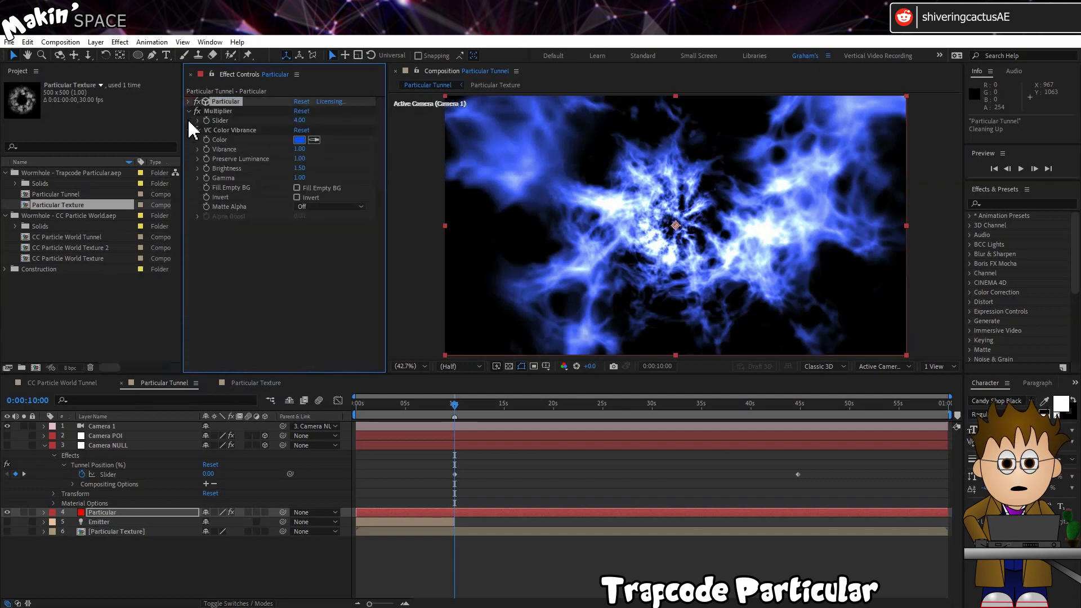
- Apply Optics Compensation to the Particular layer with a Field Of View of 70 and Reverse Lens Distortion enabled, and preview the tunnel
{"action": "left_click", "coordinate": [120, 42]}
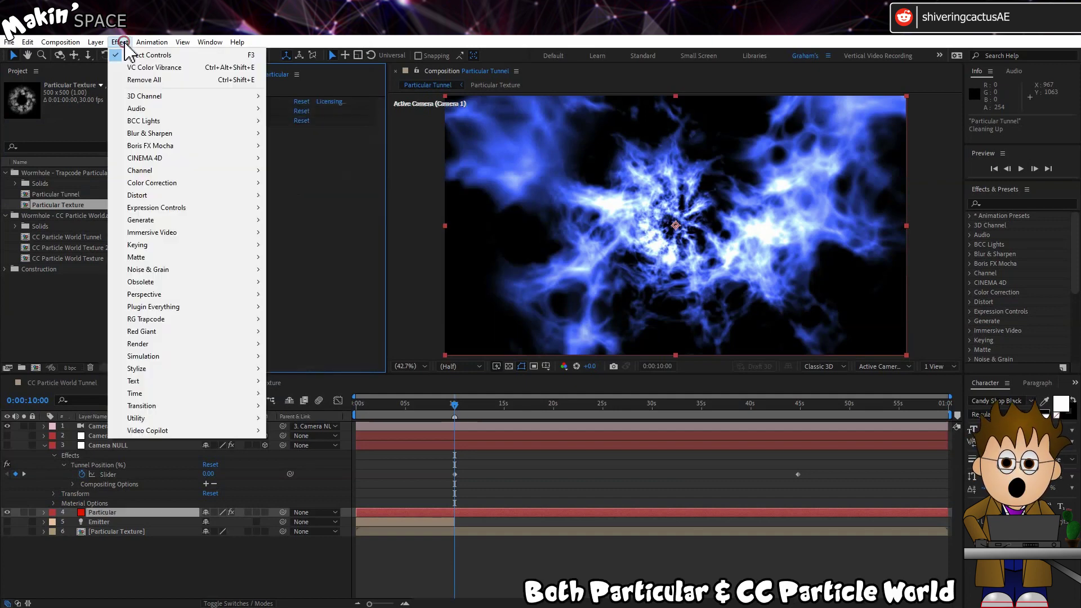
{"action": "mouse_move", "coordinate": [179, 196]}
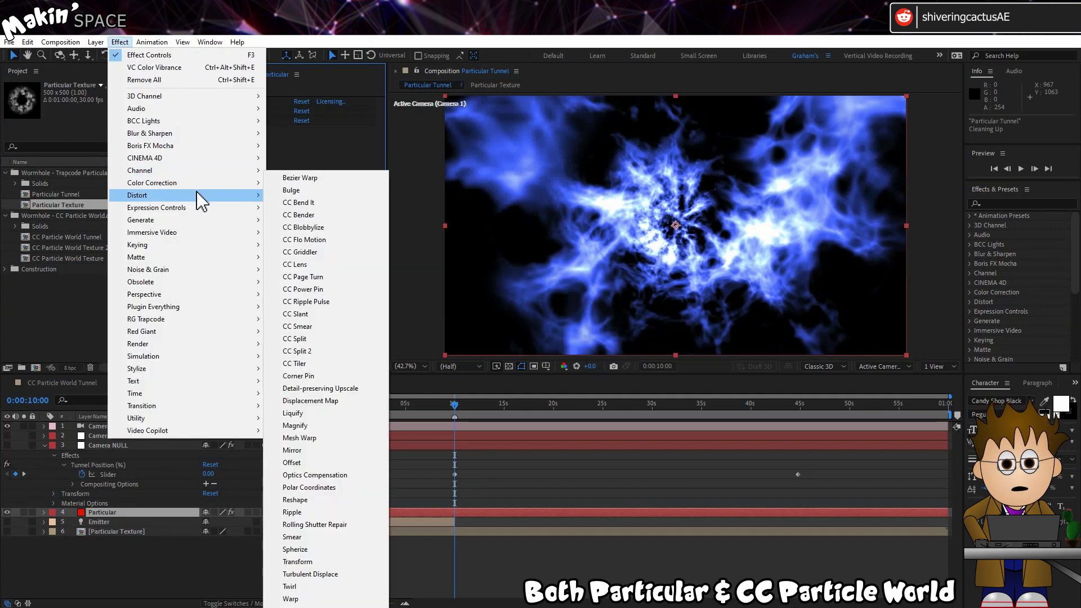
{"action": "left_click", "coordinate": [329, 476]}
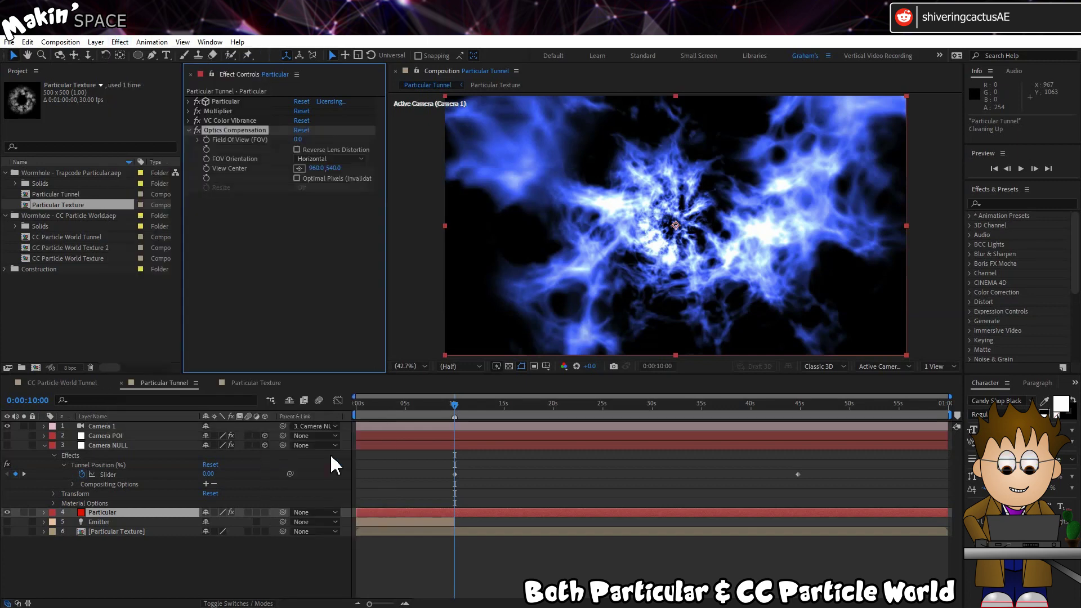
{"action": "left_click", "coordinate": [297, 140]}
{"action": "type", "text": "70"}
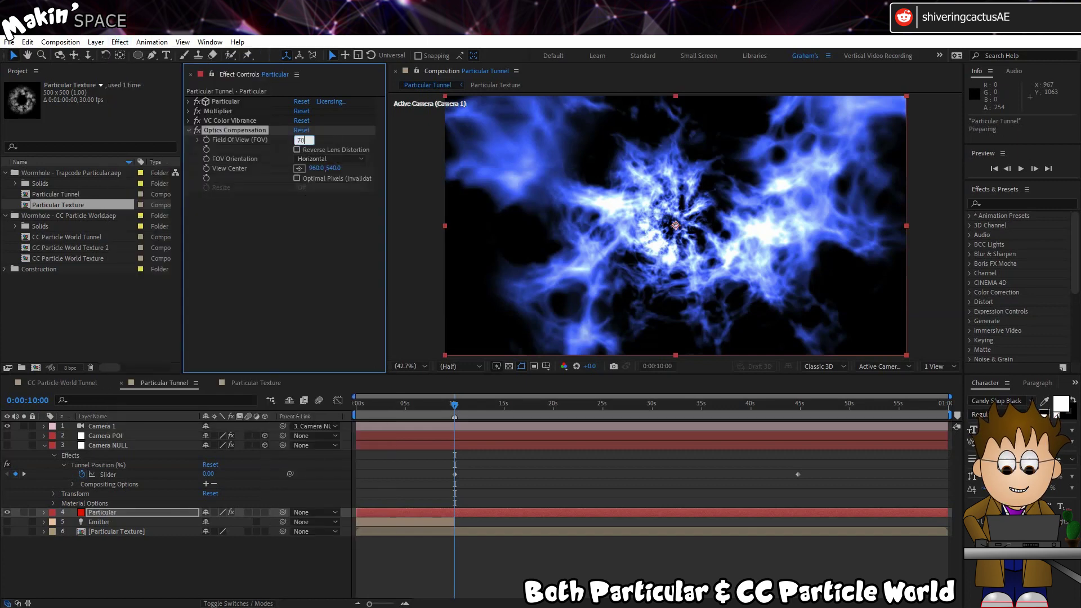
{"action": "key", "text": "Return"}
{"action": "left_click", "coordinate": [297, 149]}
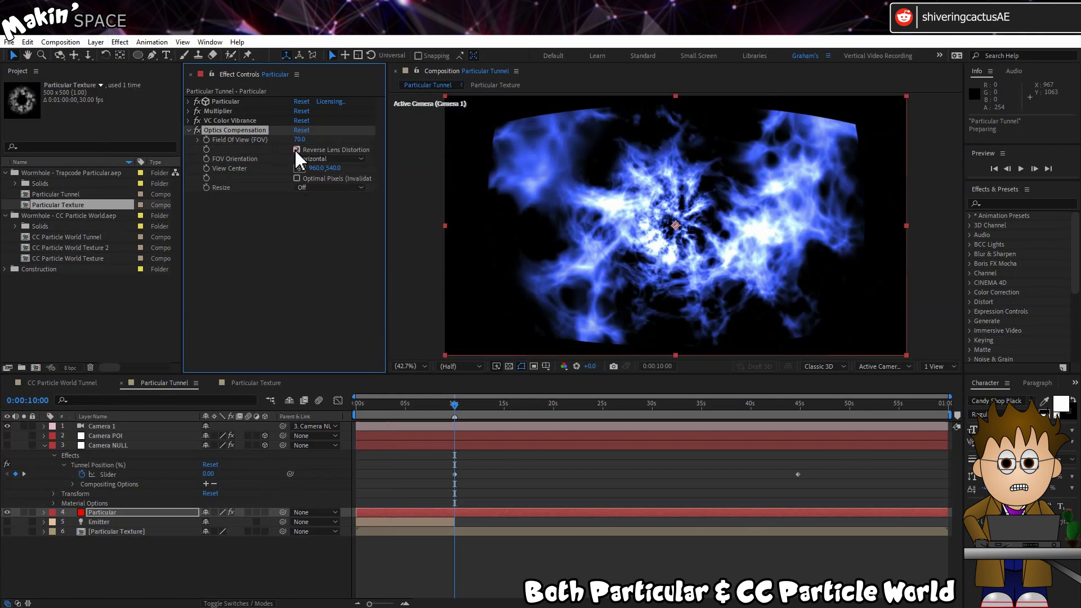
{"action": "key", "text": "space"}
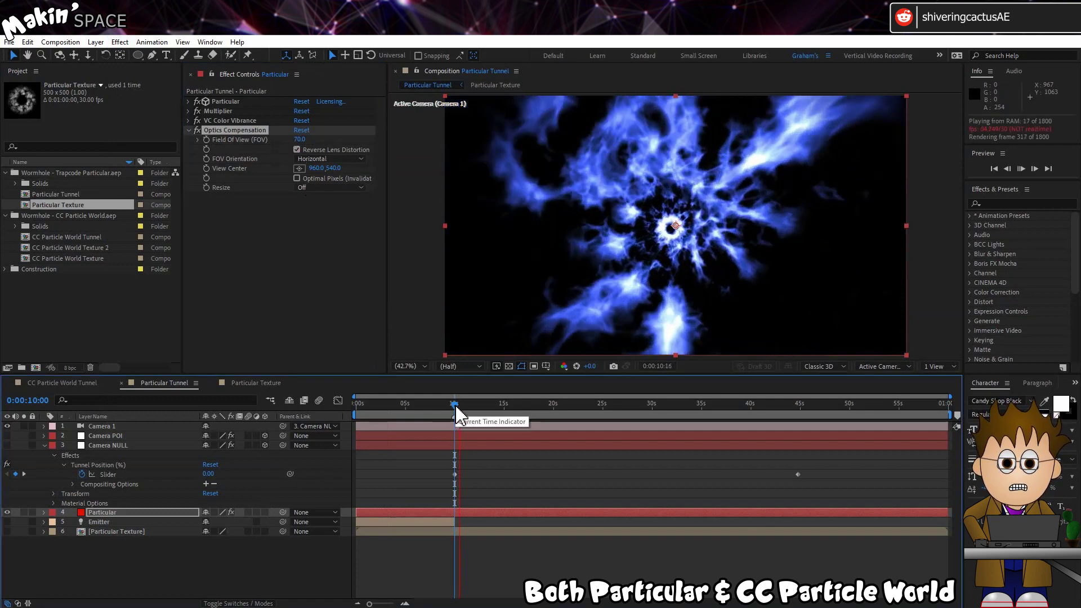
- Duplicate the Particular Texture composition and open the copy
{"action": "left_click", "coordinate": [155, 532]}
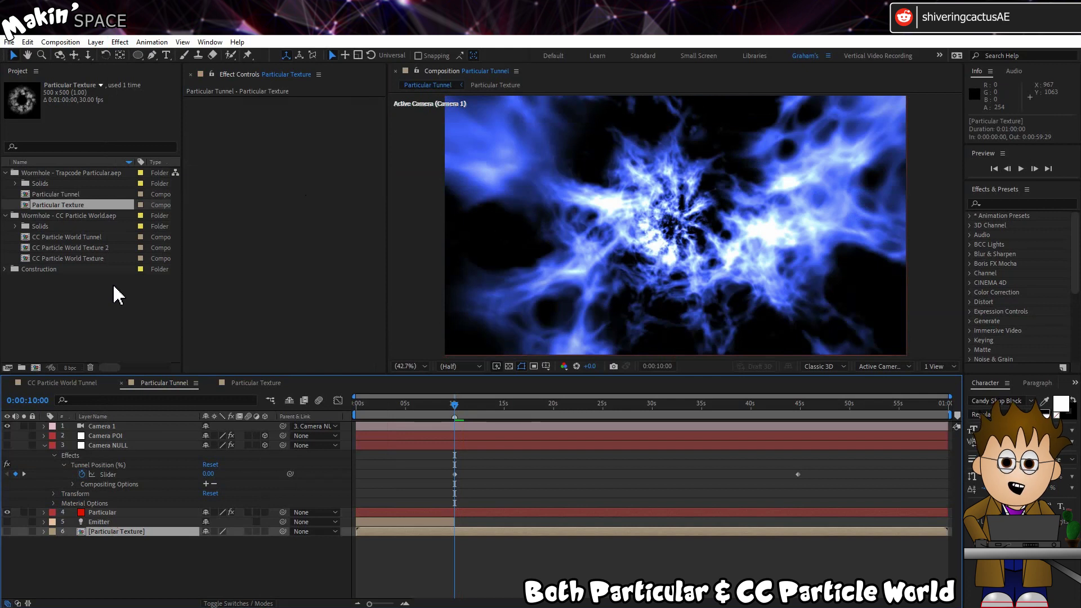
{"action": "left_click", "coordinate": [70, 203]}
{"action": "left_click", "coordinate": [27, 42]}
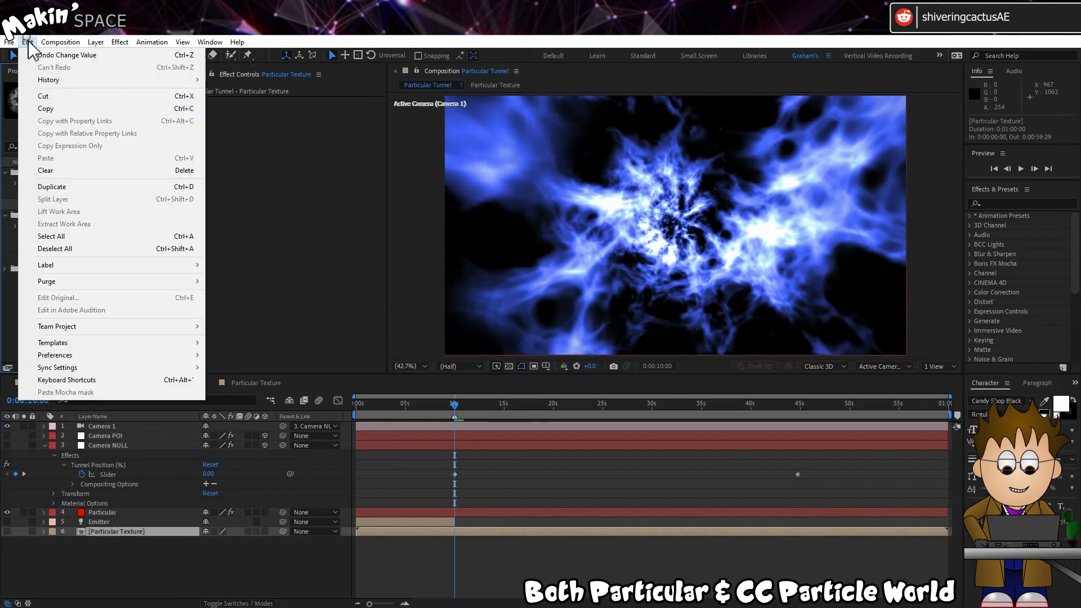
{"action": "left_click", "coordinate": [64, 188]}
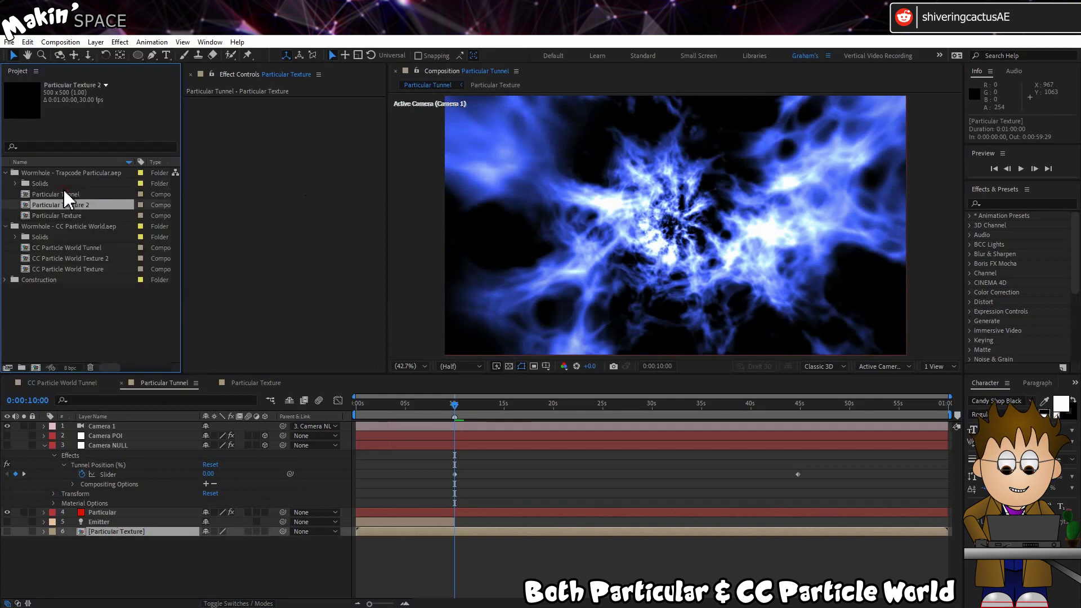
{"action": "double_click", "coordinate": [24, 207]}
- Delete the Turbulent Noise effect from the gray solid and delete the adjustment layer in the duplicated texture composition
{"action": "left_click", "coordinate": [98, 438]}
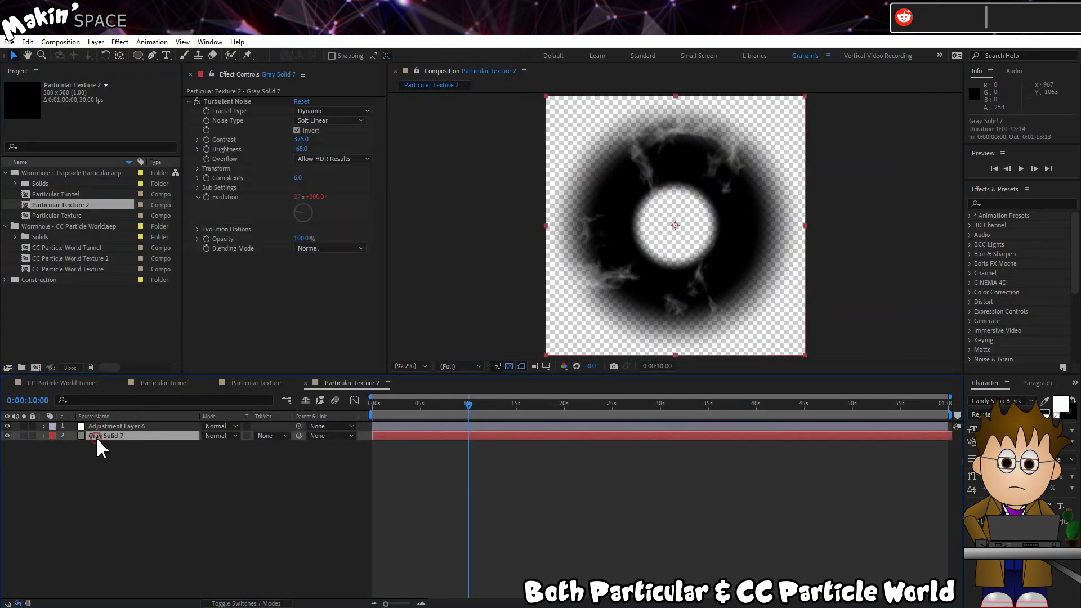
{"action": "left_click", "coordinate": [240, 103]}
{"action": "key", "text": "Delete"}
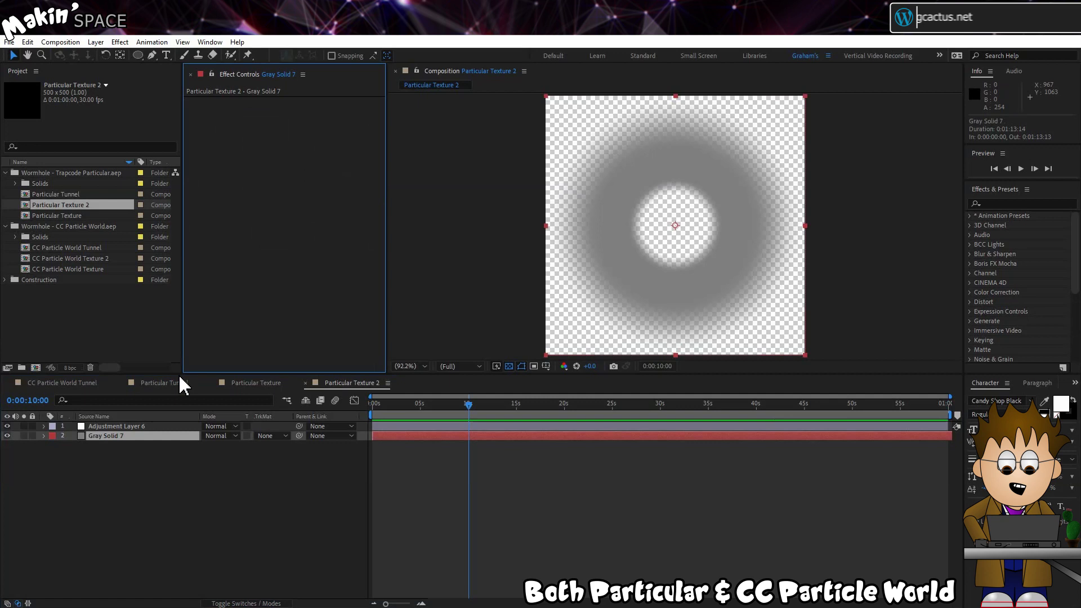
{"action": "left_click", "coordinate": [126, 427]}
{"action": "key", "text": "Delete"}
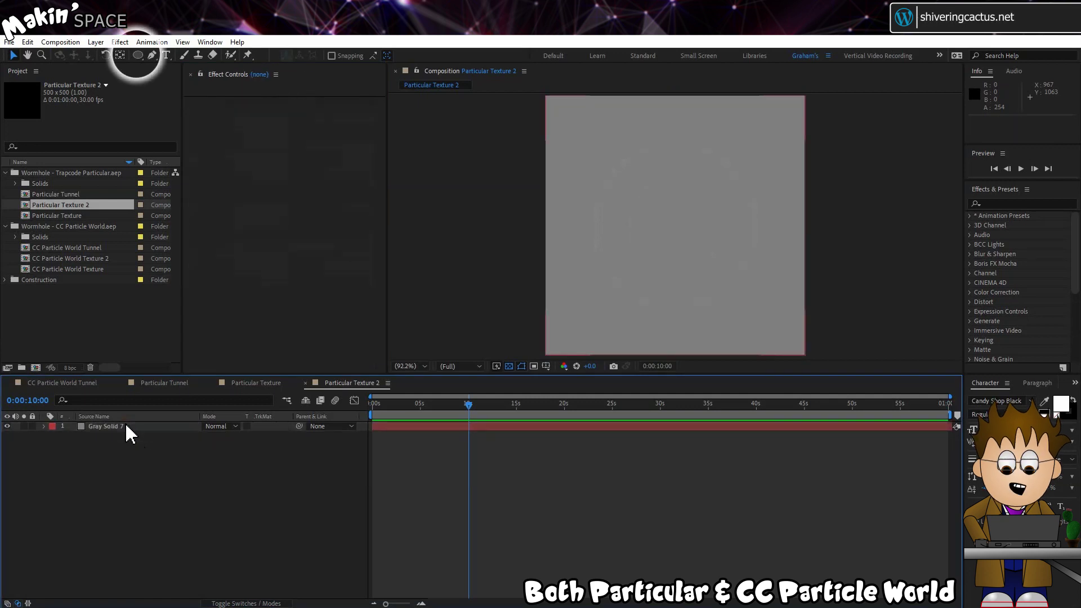
- Add a full-size ellipse mask to the gray solid with a 50-pixel feather and a mask expansion of -25 pixels
{"action": "left_click", "coordinate": [126, 427]}
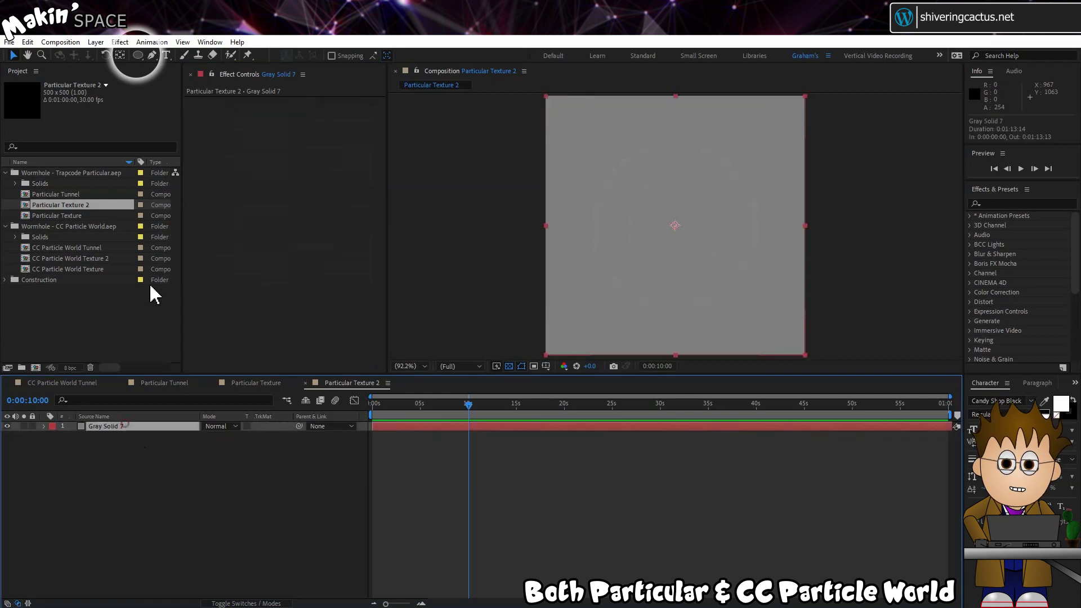
{"action": "double_click", "coordinate": [139, 55]}
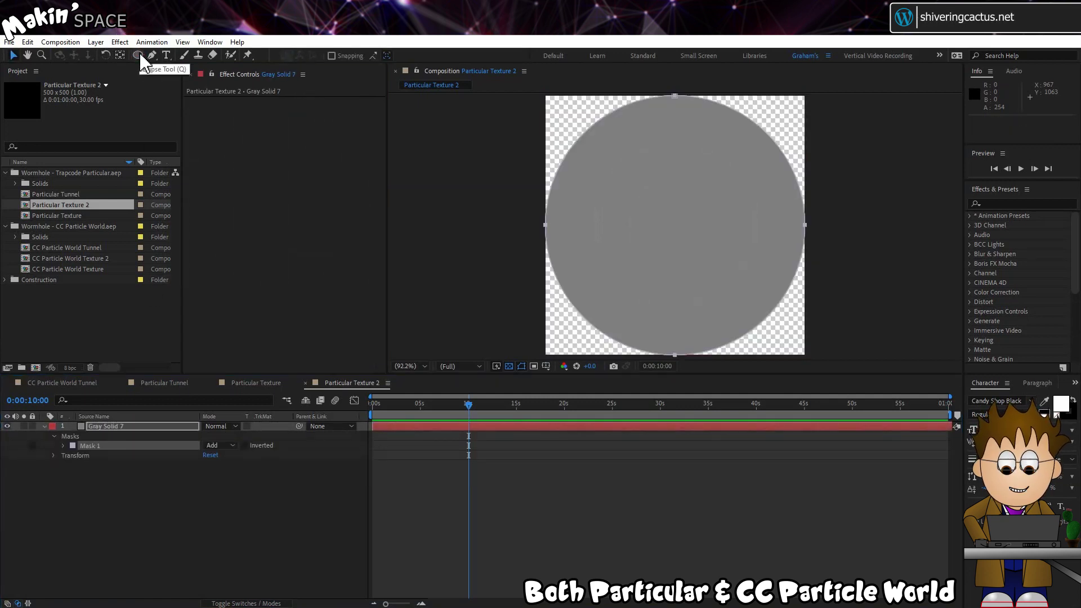
{"action": "left_click", "coordinate": [63, 447]}
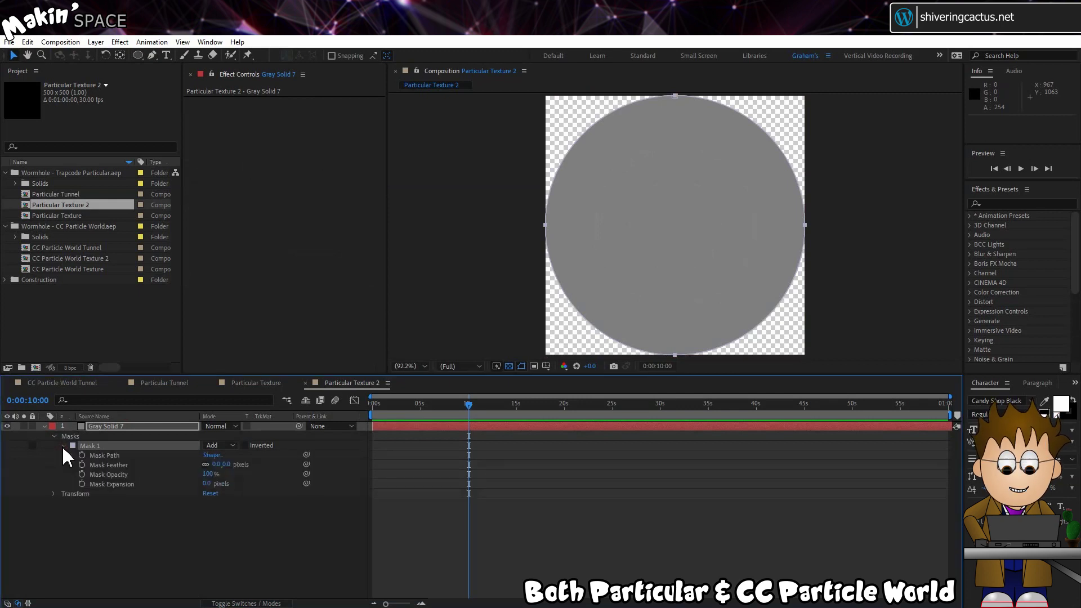
{"action": "left_click", "coordinate": [217, 465]}
{"action": "type", "text": "50"}
{"action": "key", "text": "Return"}
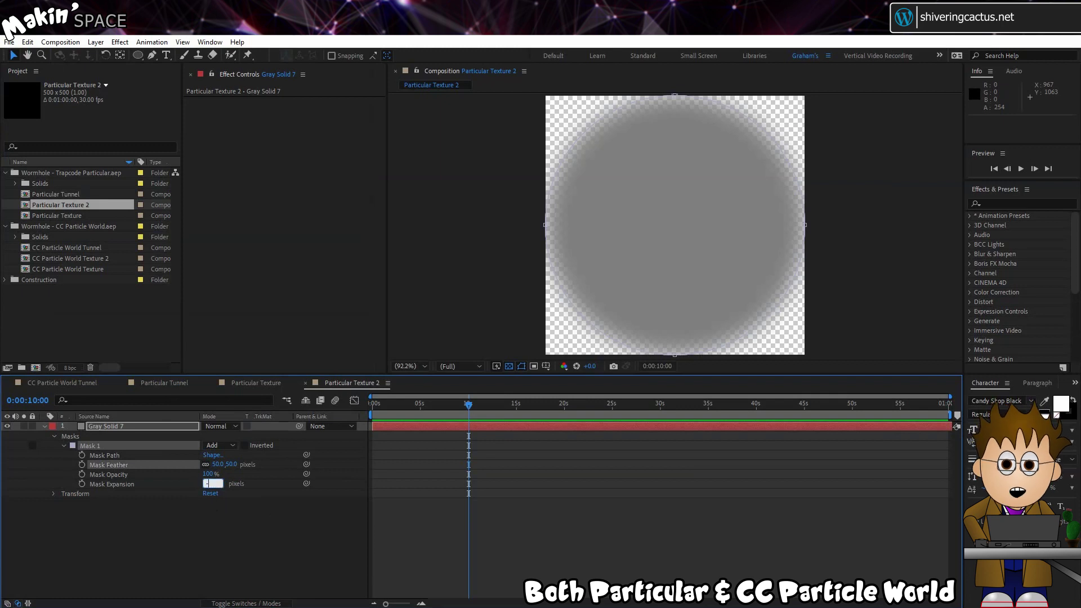
{"action": "key", "text": "Return"}
{"action": "left_click", "coordinate": [204, 536]}
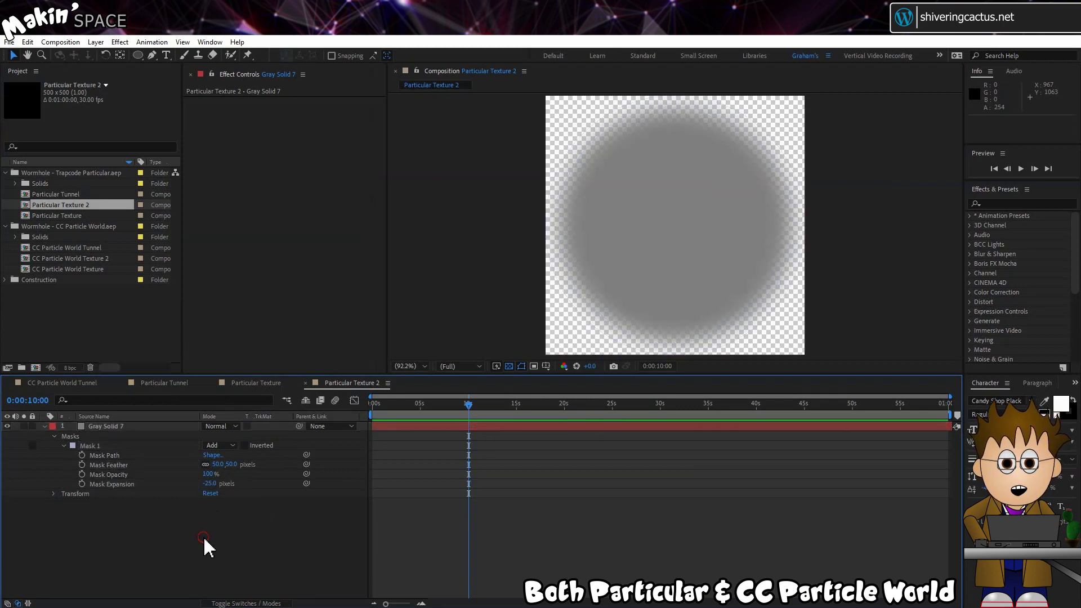
- Duplicate the gray solid's ellipse mask and set the copy to Subtract with a mask expansion of -50 pixels
{"action": "left_click", "coordinate": [87, 444]}
{"action": "left_click", "coordinate": [27, 42]}
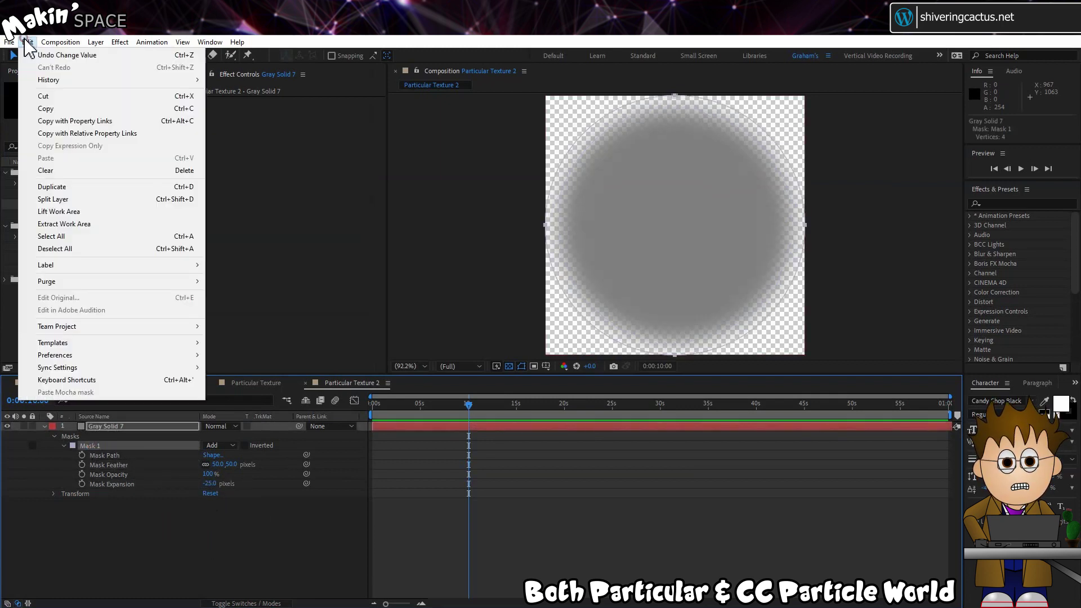
{"action": "left_click", "coordinate": [75, 186]}
{"action": "left_click", "coordinate": [62, 493]}
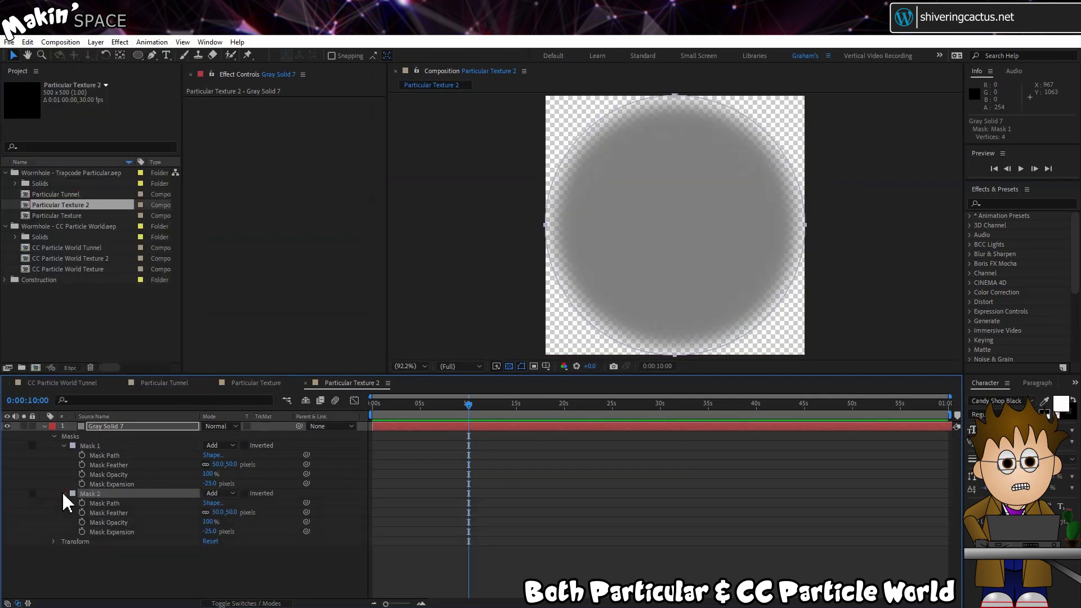
{"action": "left_click", "coordinate": [217, 494]}
{"action": "left_click", "coordinate": [248, 533]}
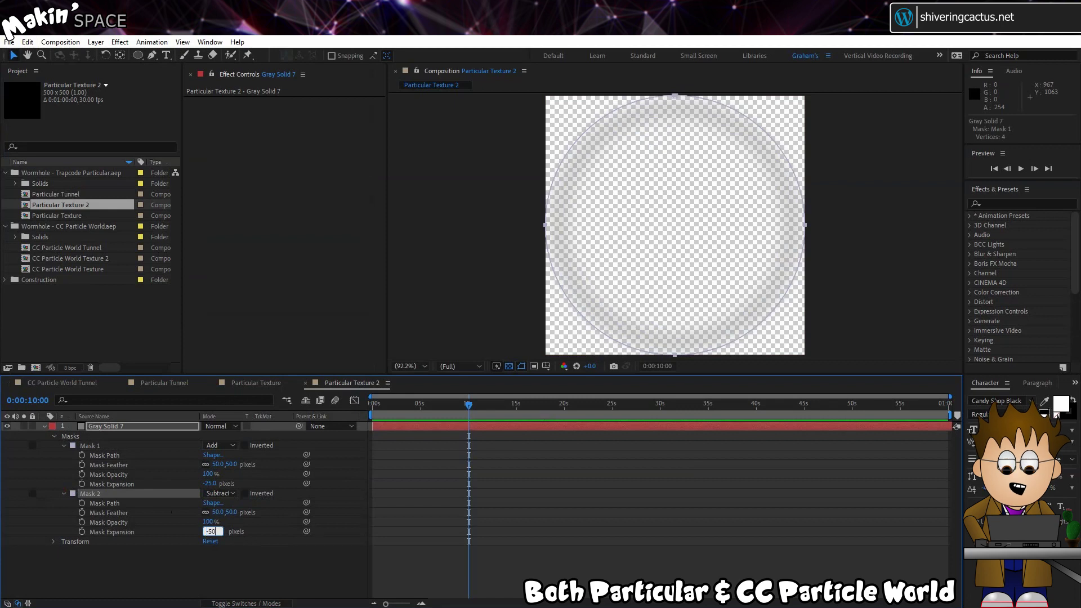
{"action": "type", "text": "-50"}
{"action": "key", "text": "Return"}
{"action": "left_click", "coordinate": [200, 592]}
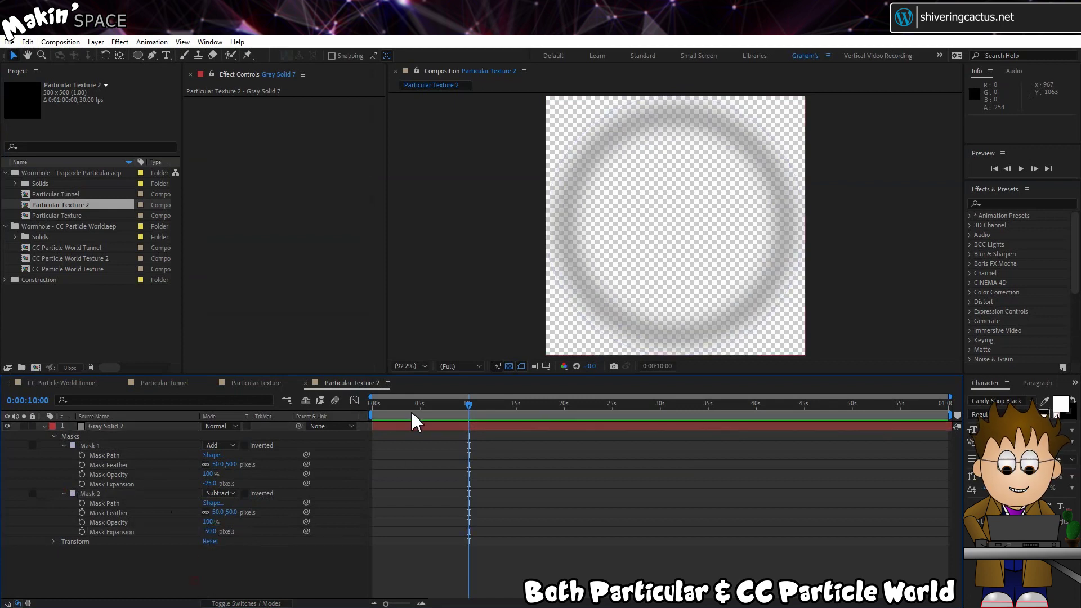
- Turn off the transparency grid and apply Turbulent Displace to the gray solid with a Size of 15
{"action": "left_click", "coordinate": [509, 367]}
{"action": "left_click", "coordinate": [109, 426]}
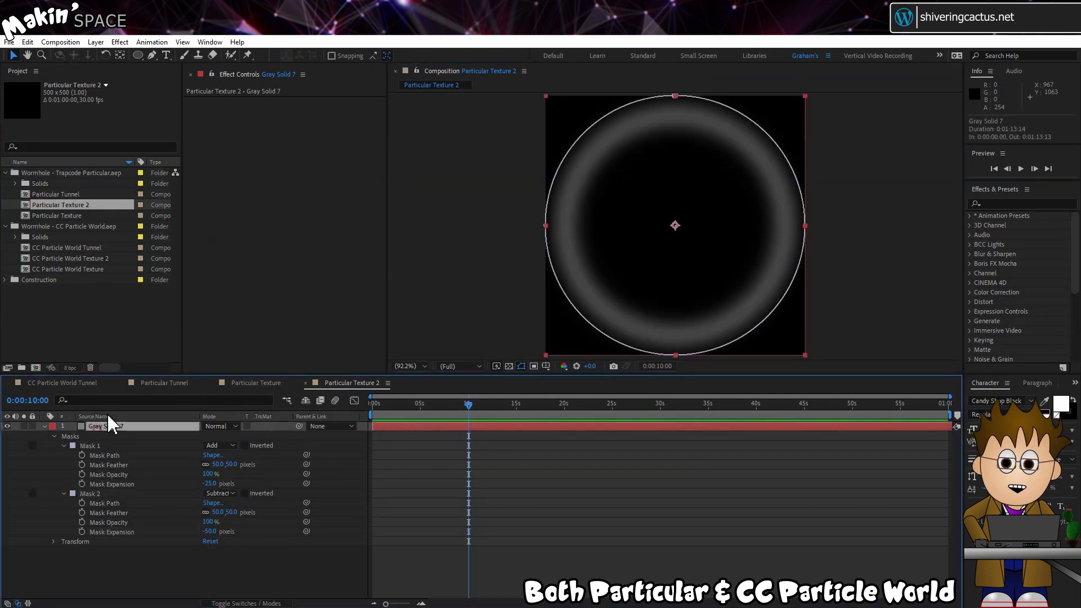
{"action": "left_click", "coordinate": [120, 42]}
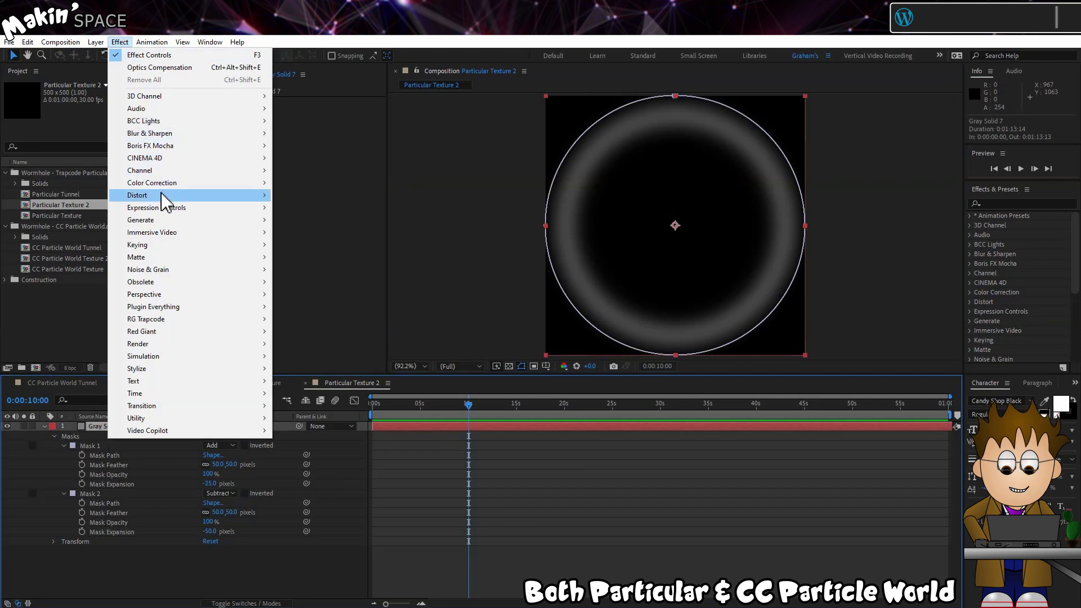
{"action": "mouse_move", "coordinate": [162, 197]}
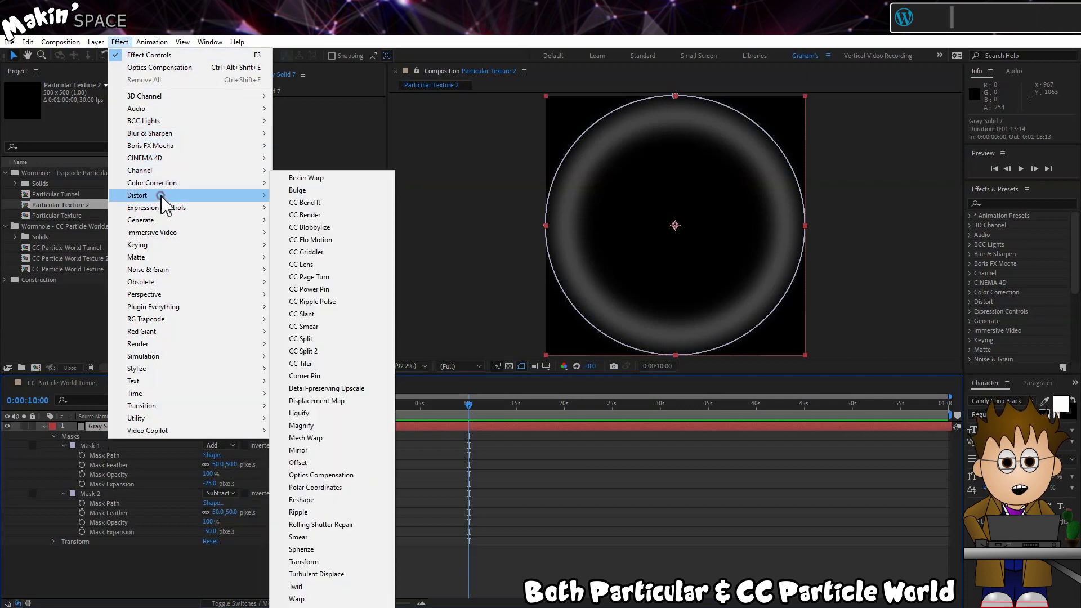
{"action": "left_click", "coordinate": [328, 574]}
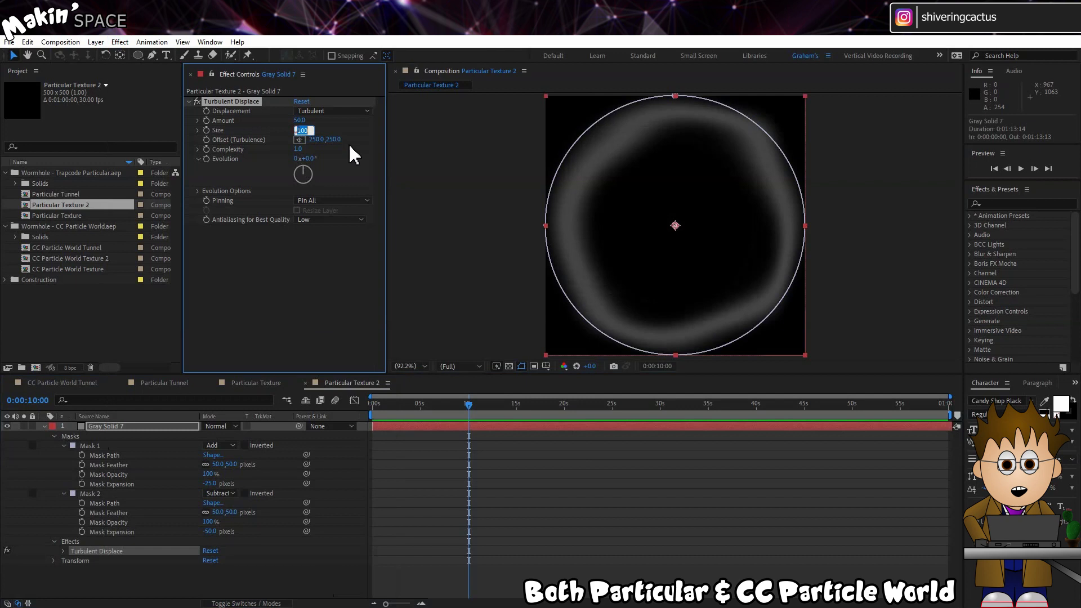
{"action": "key", "text": "Return"}
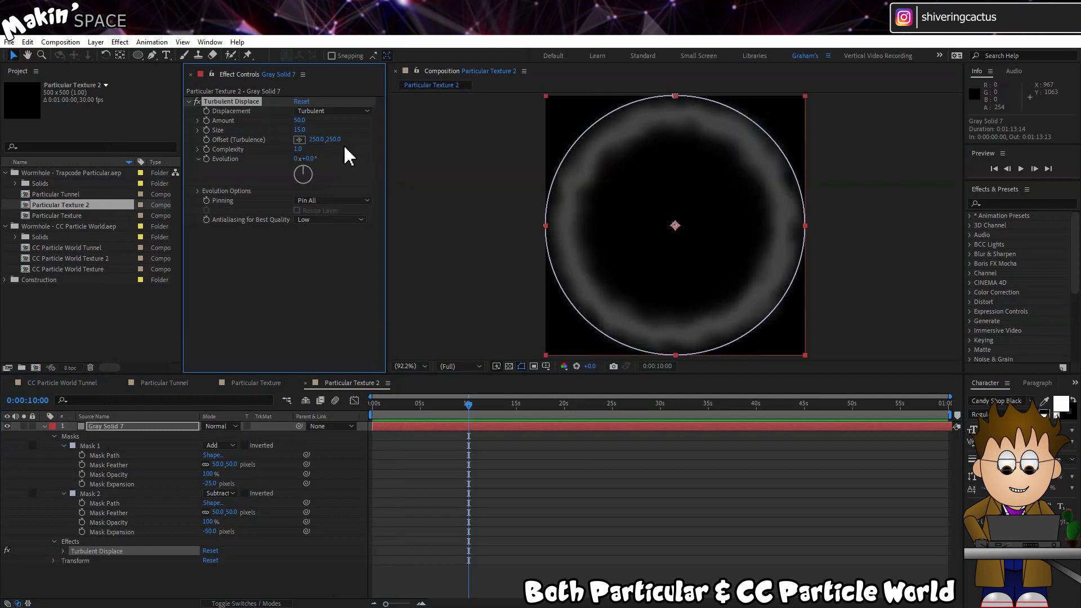
- Animate the Turbulent Displace Evolution with the expression time*1000
{"action": "left_click", "coordinate": [206, 159], "text": "alt"}
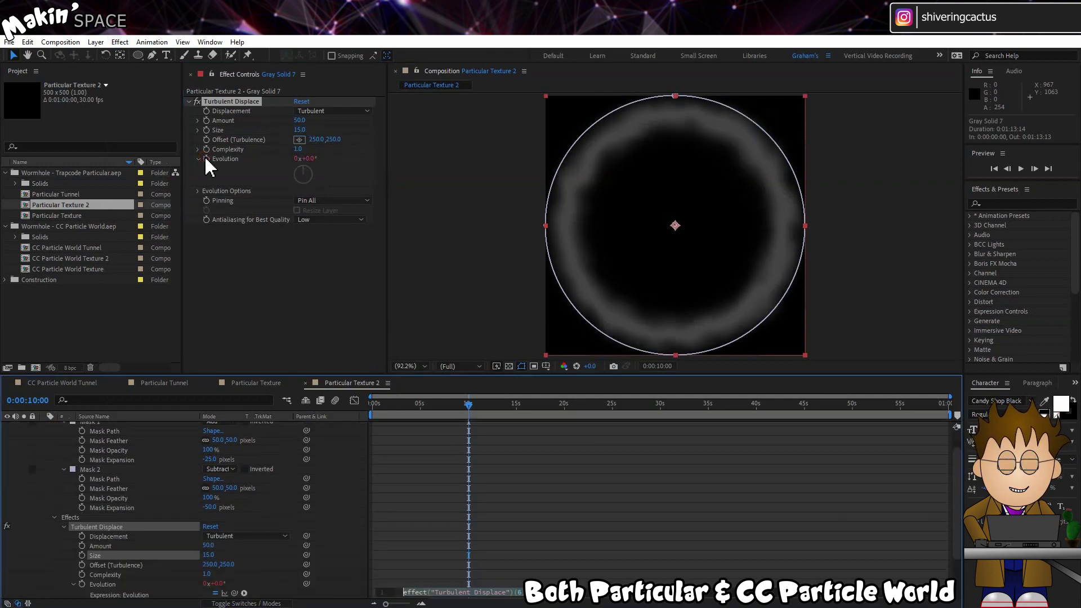
{"action": "type", "text": "timn"}
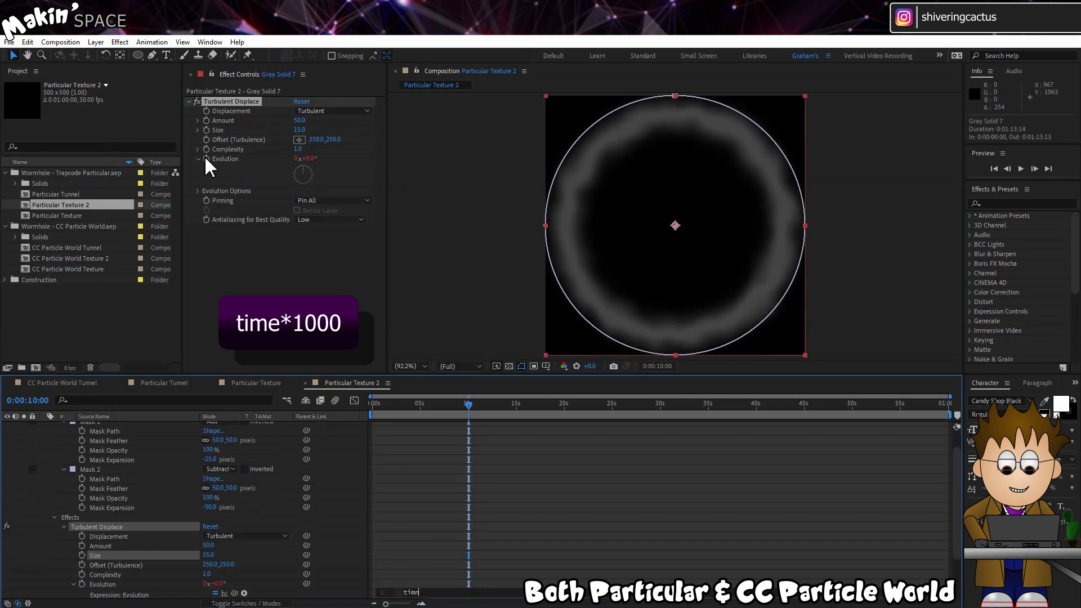
{"action": "key", "text": "BackSpace"}
{"action": "type", "text": "e*1000"}
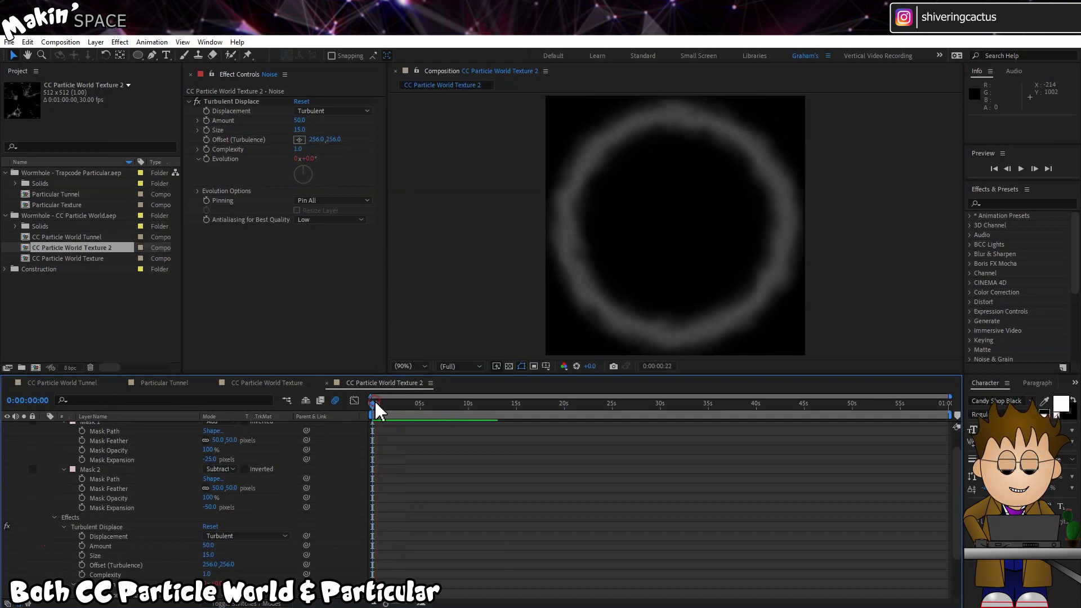
- Preview the ring texture, and add CC Particle World Texture 2 as the lowest layer of the CC Particle World Tunnel composition
{"action": "key", "text": "space"}
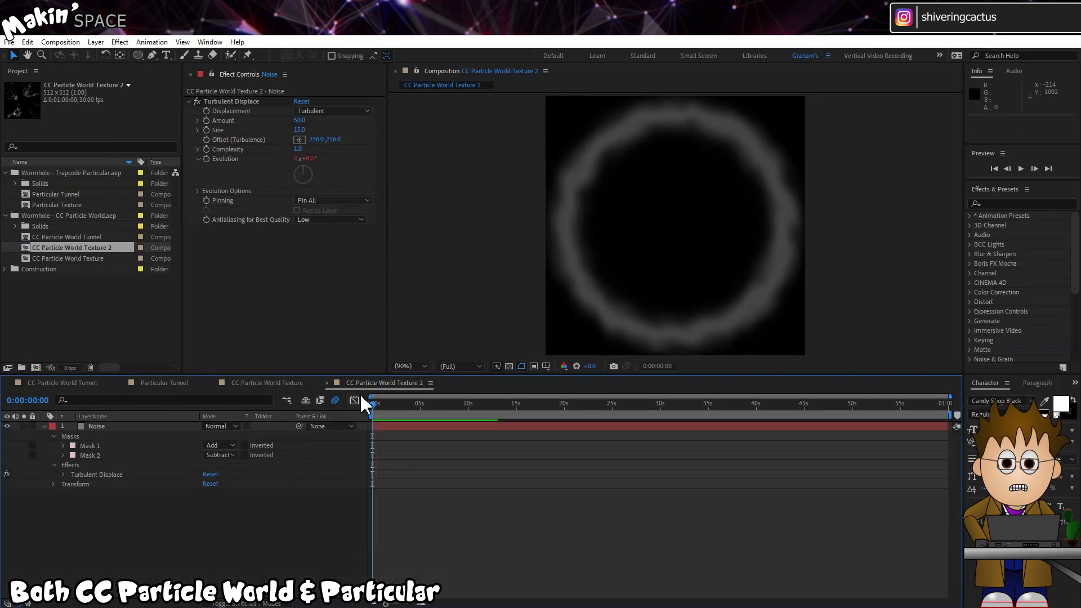
{"action": "left_click", "coordinate": [76, 383]}
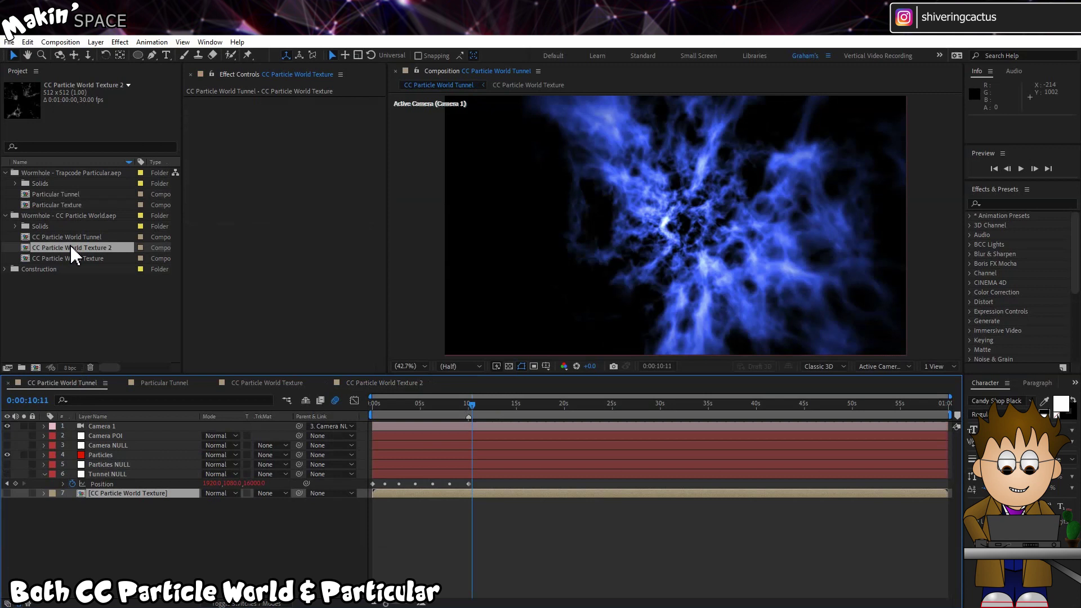
{"action": "left_click_drag", "start_coordinate": [73, 255], "coordinate": [417, 512]}
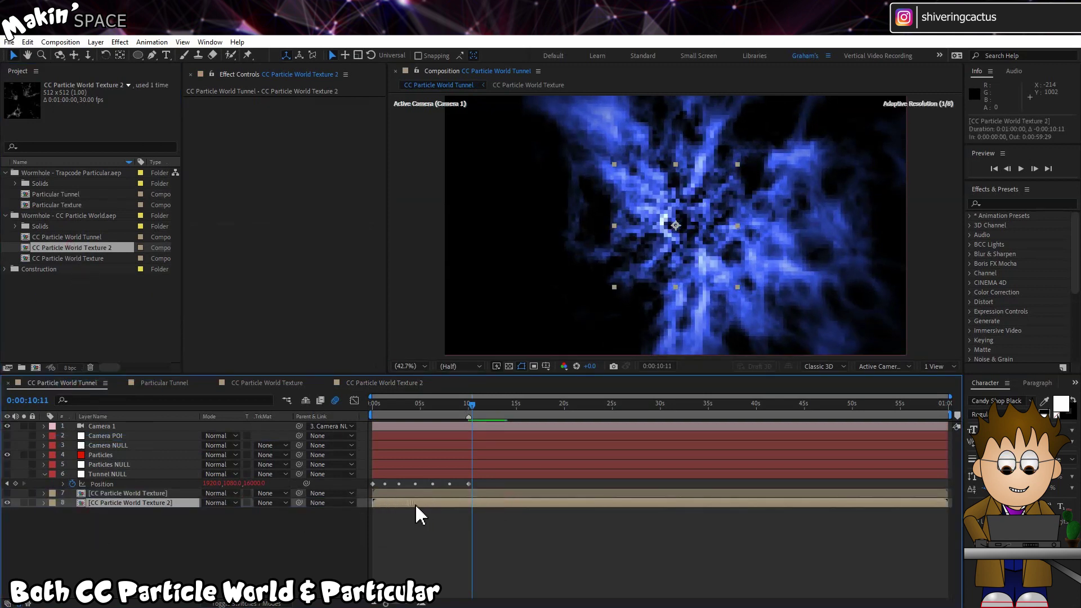
- Duplicate the Particles layer as Ring and place the copy directly below Particles in the layer stack
{"action": "left_click", "coordinate": [132, 456]}
{"action": "left_click", "coordinate": [27, 42]}
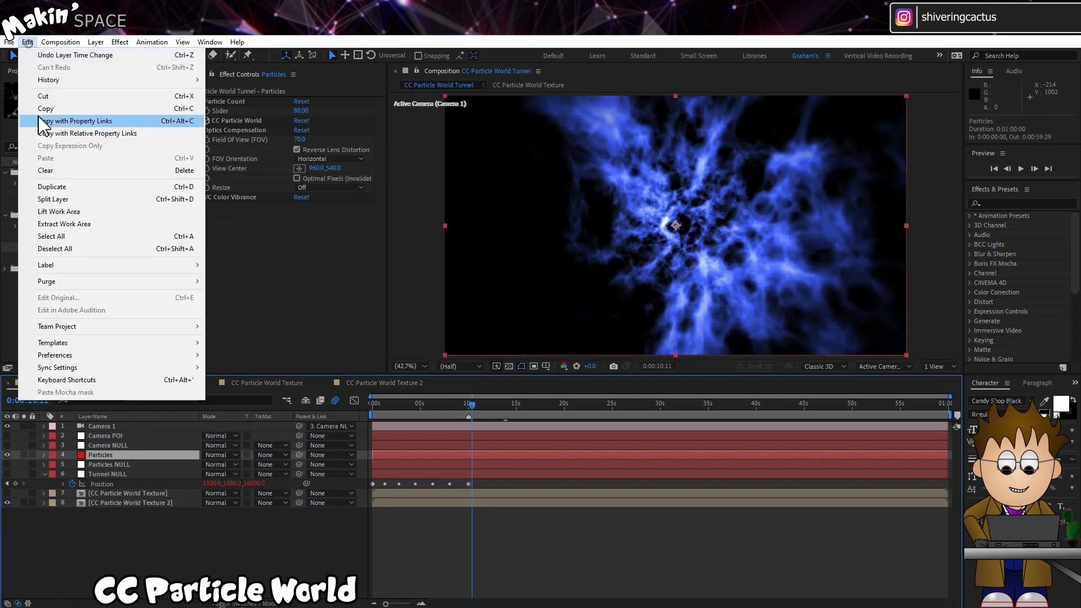
{"action": "left_click", "coordinate": [39, 191]}
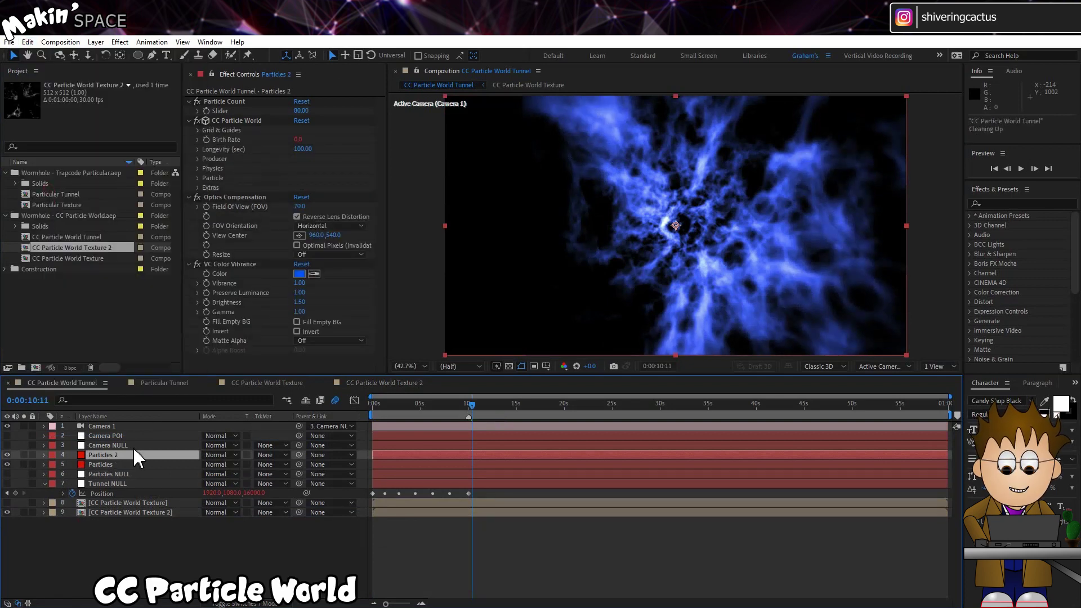
{"action": "key", "text": "Return"}
{"action": "type", "text": "Ring"}
{"action": "key", "text": "Return"}
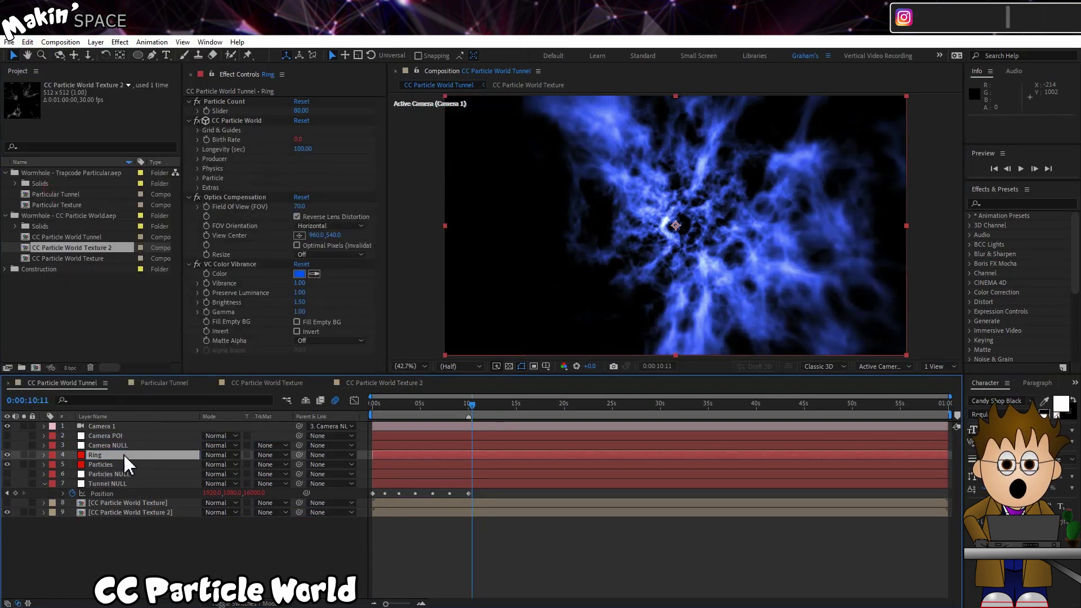
{"action": "mouse_move", "coordinate": [128, 464]}
{"action": "left_mouse_down"}
{"action": "mouse_move", "coordinate": [137, 491]}
{"action": "mouse_move", "coordinate": [132, 475]}
{"action": "left_mouse_up"}
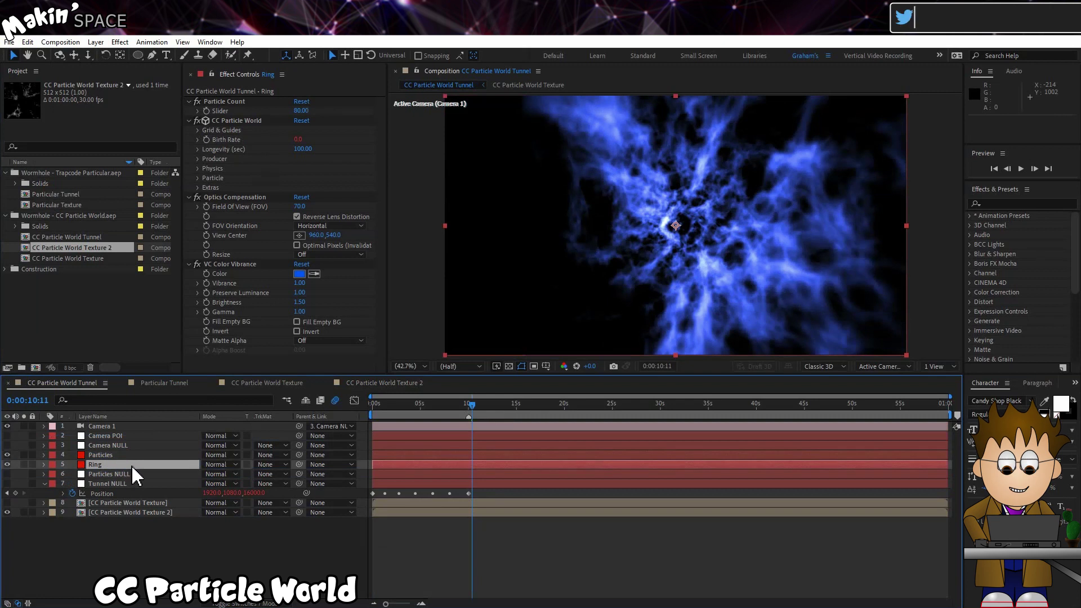
- Set the Ring layer's Particle Count slider to 8 and solo the layer
{"action": "left_click", "coordinate": [301, 112]}
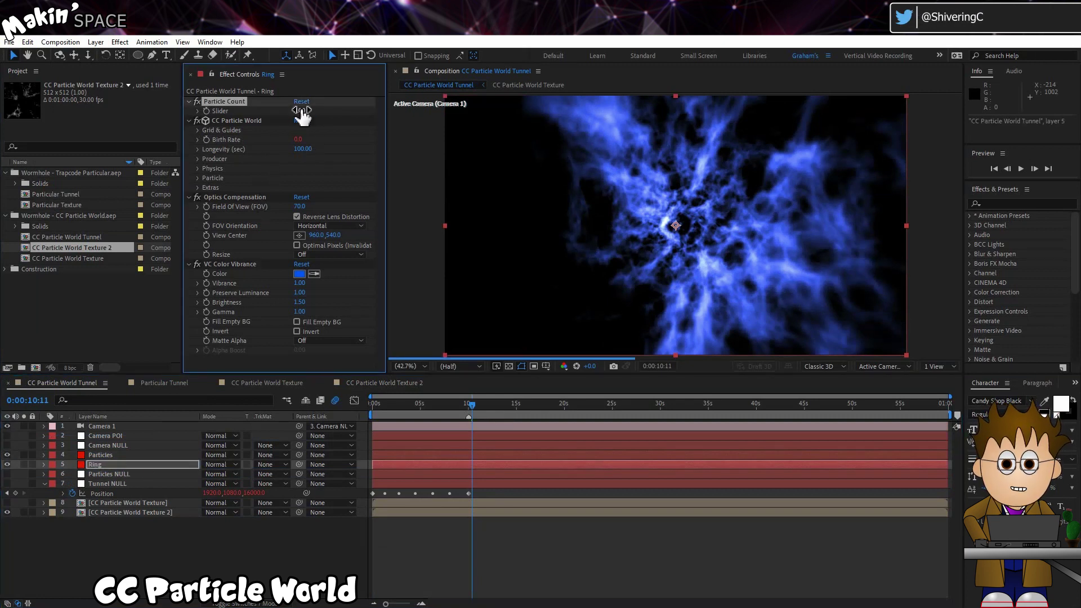
{"action": "left_click", "coordinate": [23, 465]}
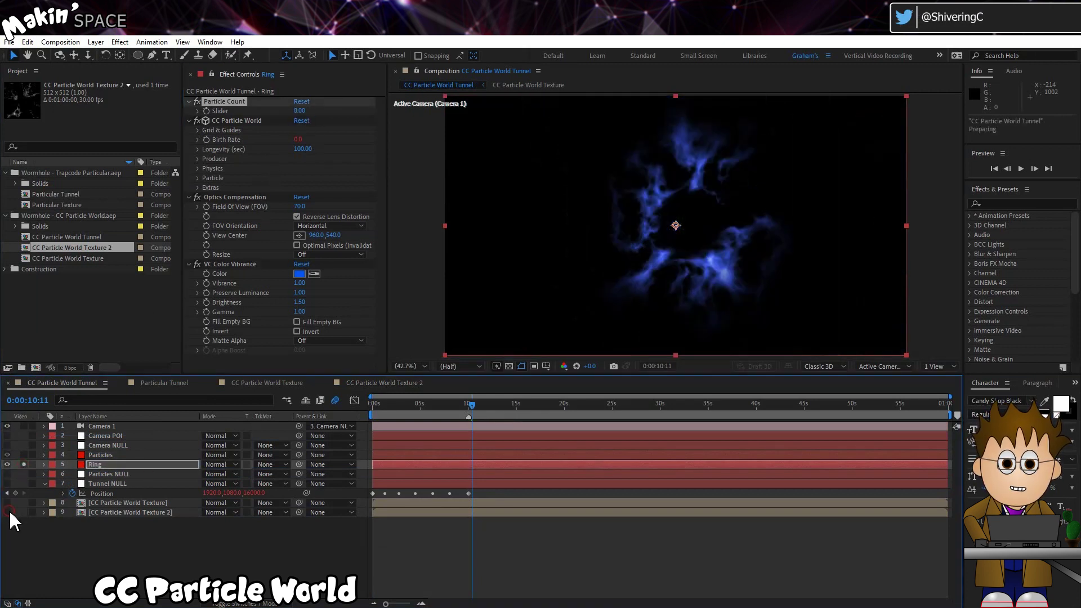
- Set the Ring layer's particle type to Textured QuadPolygon and its texture layer to CC Particle World Texture 2
{"action": "left_click", "coordinate": [198, 177]}
{"action": "left_click", "coordinate": [355, 188]}
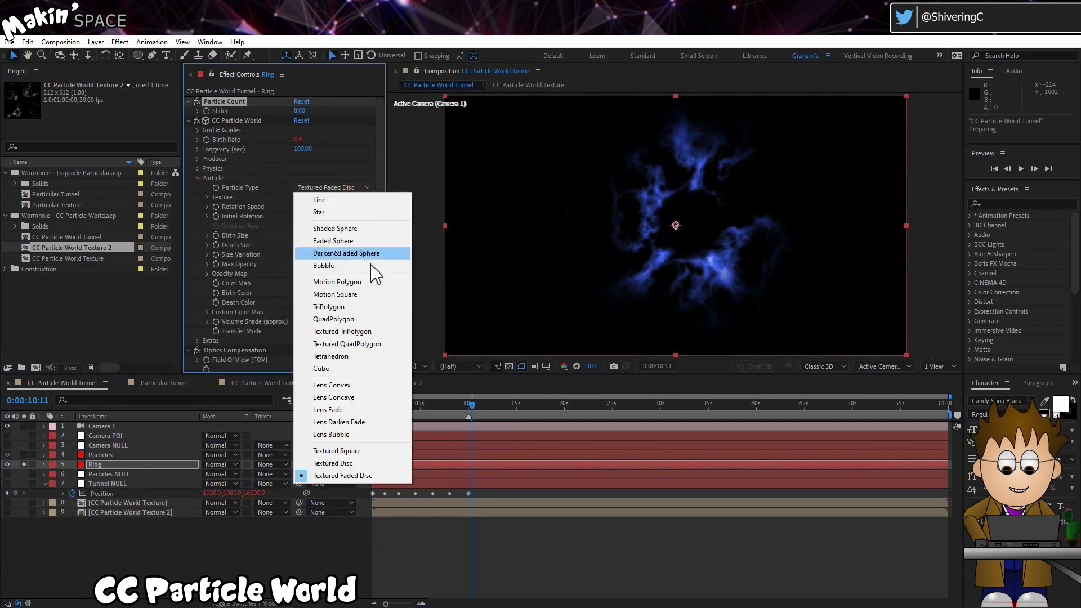
{"action": "left_click", "coordinate": [374, 344]}
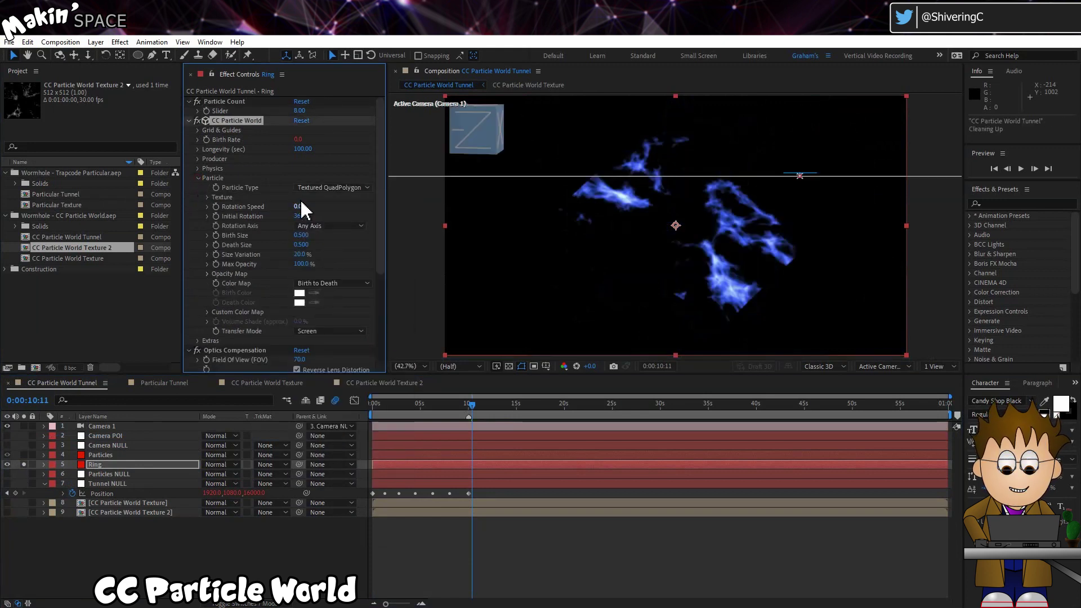
{"action": "left_click", "coordinate": [207, 197]}
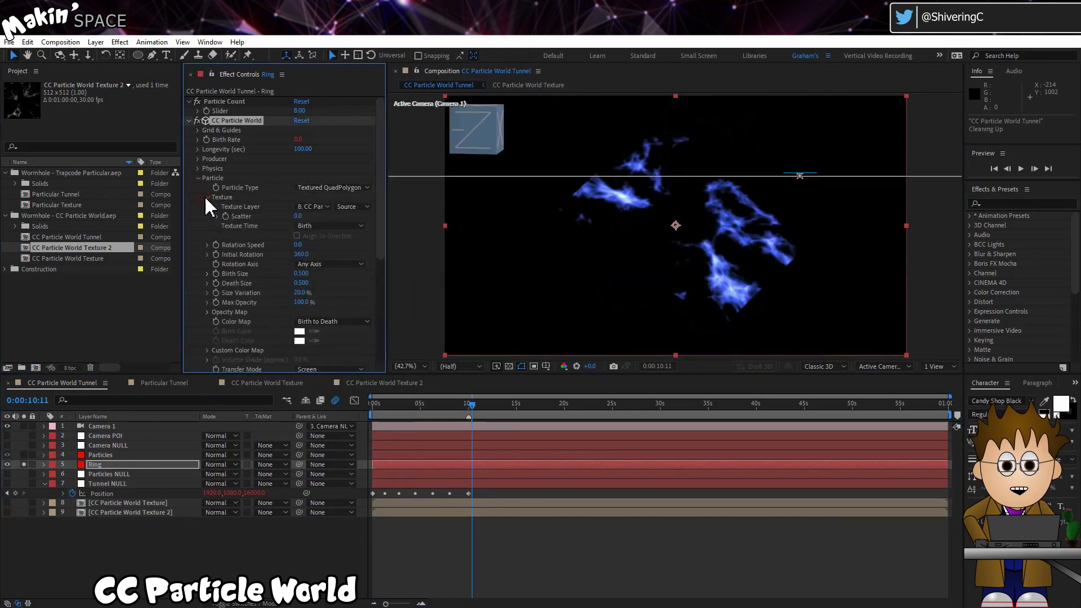
{"action": "left_click", "coordinate": [318, 208]}
{"action": "left_click", "coordinate": [363, 320]}
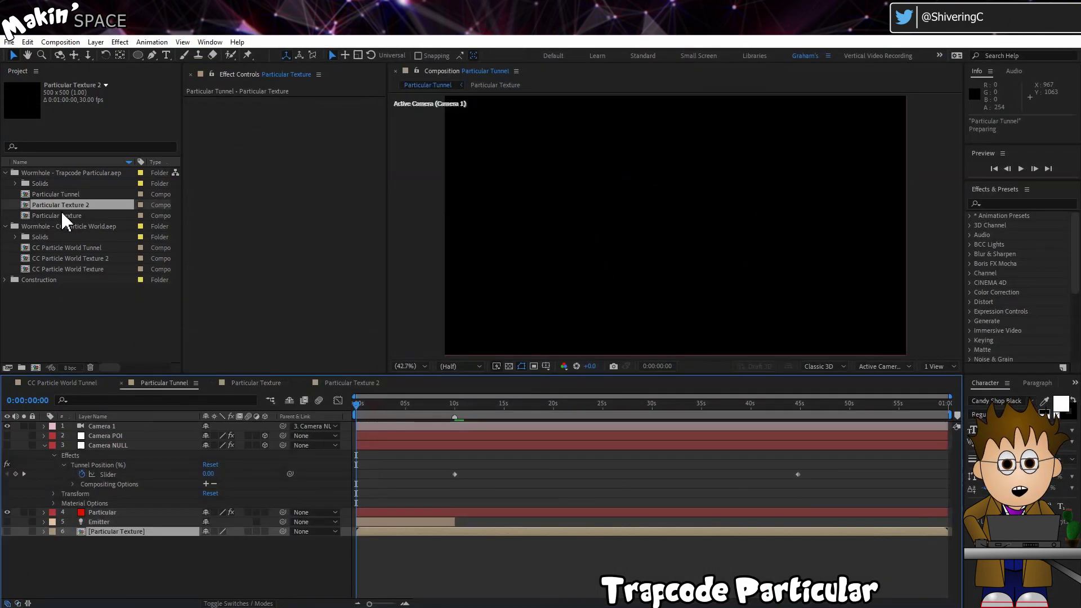
- Add Particular Texture 2 as the lowest layer of the Particular Tunnel composition and hide it
{"action": "left_click_drag", "start_coordinate": [67, 206], "coordinate": [84, 557]}
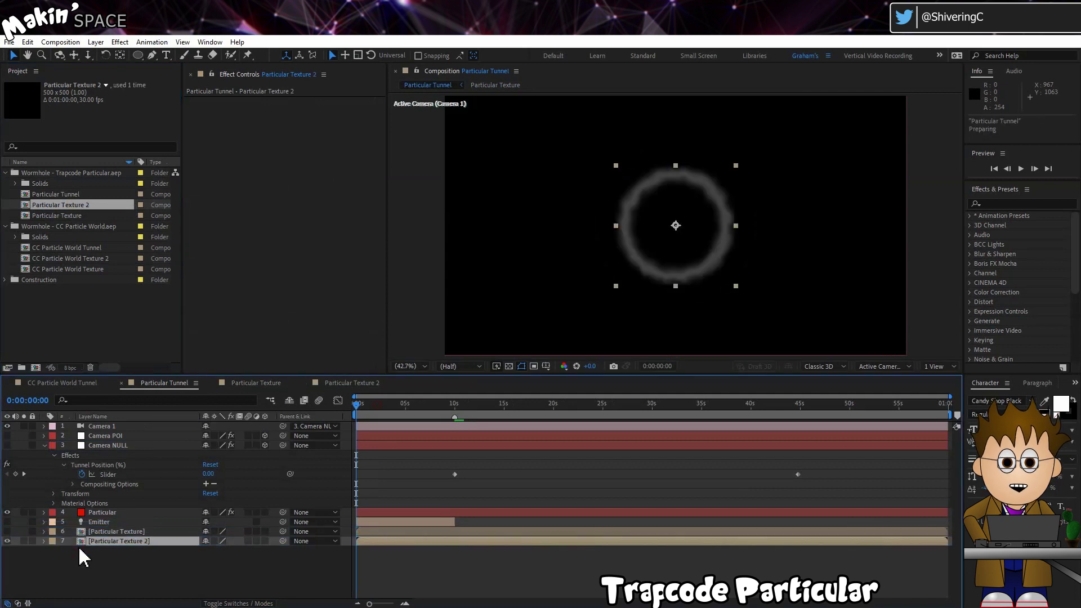
{"action": "left_click", "coordinate": [6, 541]}
- Add a second particle system to the Particular effect on the Particular layer
{"action": "left_click", "coordinate": [111, 514]}
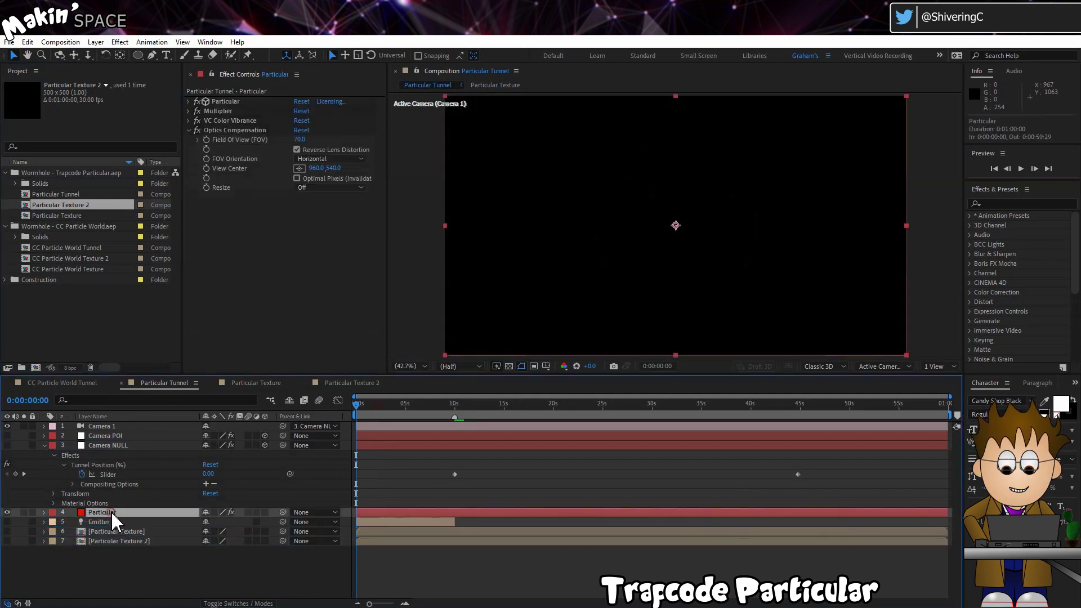
{"action": "left_click", "coordinate": [189, 101]}
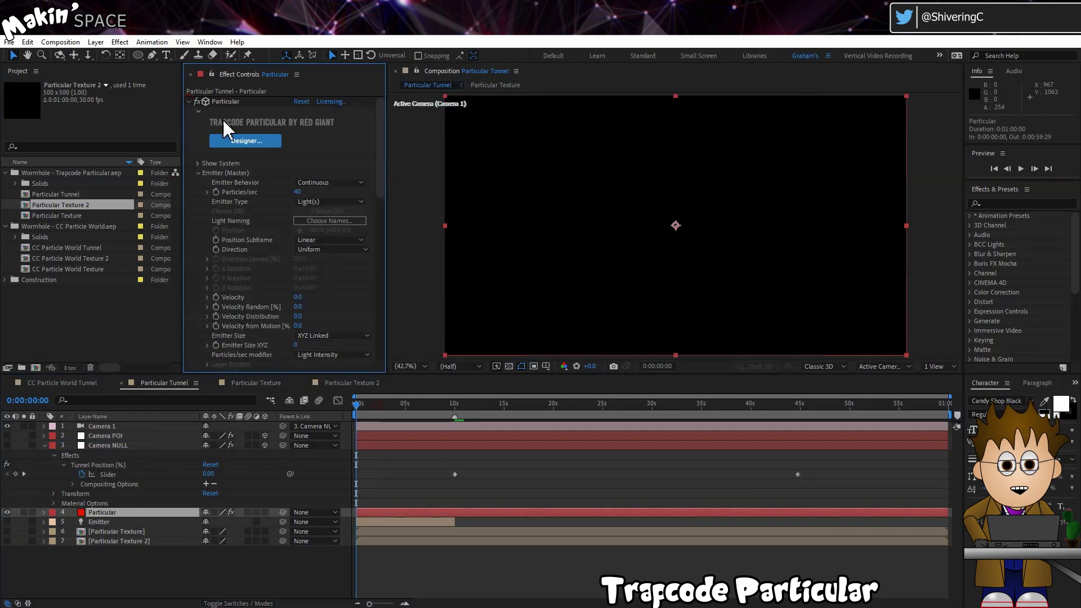
{"action": "left_click", "coordinate": [197, 162]}
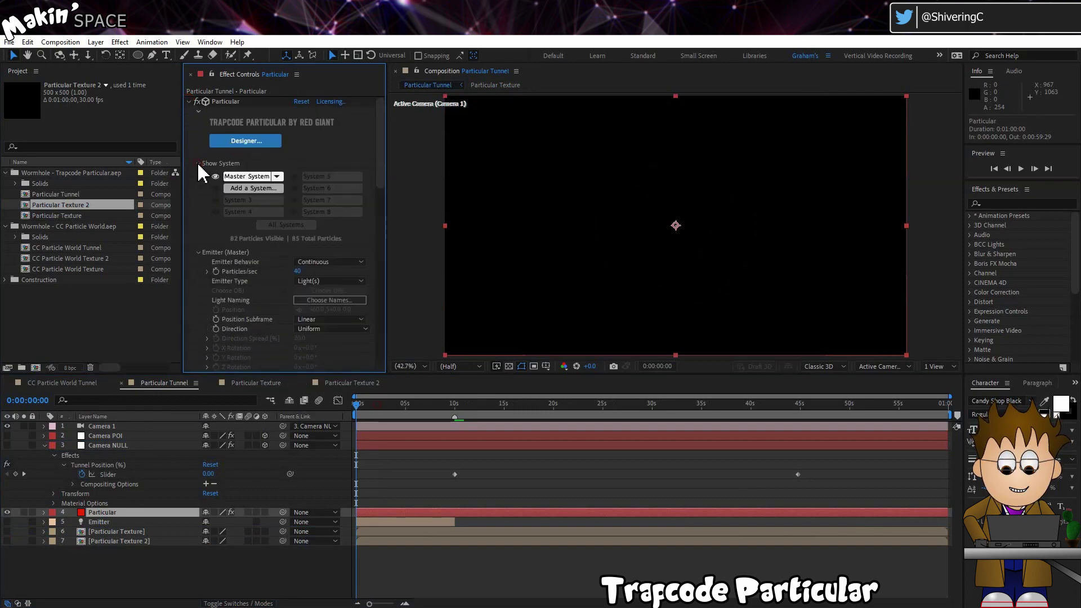
{"action": "left_click", "coordinate": [262, 188]}
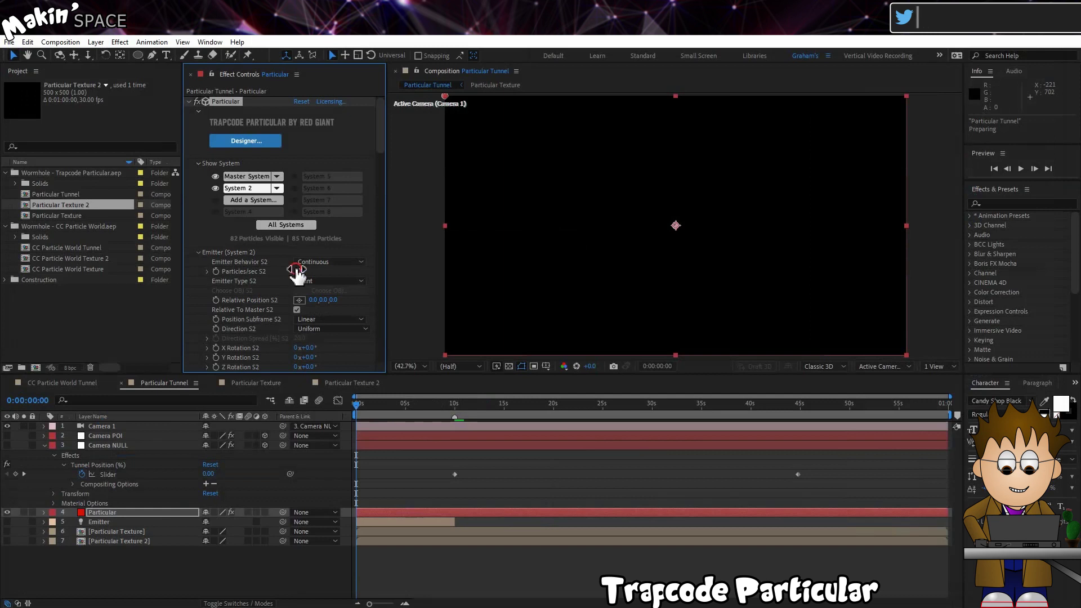
- Set System 2 to emit 3 particles per second with the Light(s) emitter type
{"action": "left_click", "coordinate": [299, 272]}
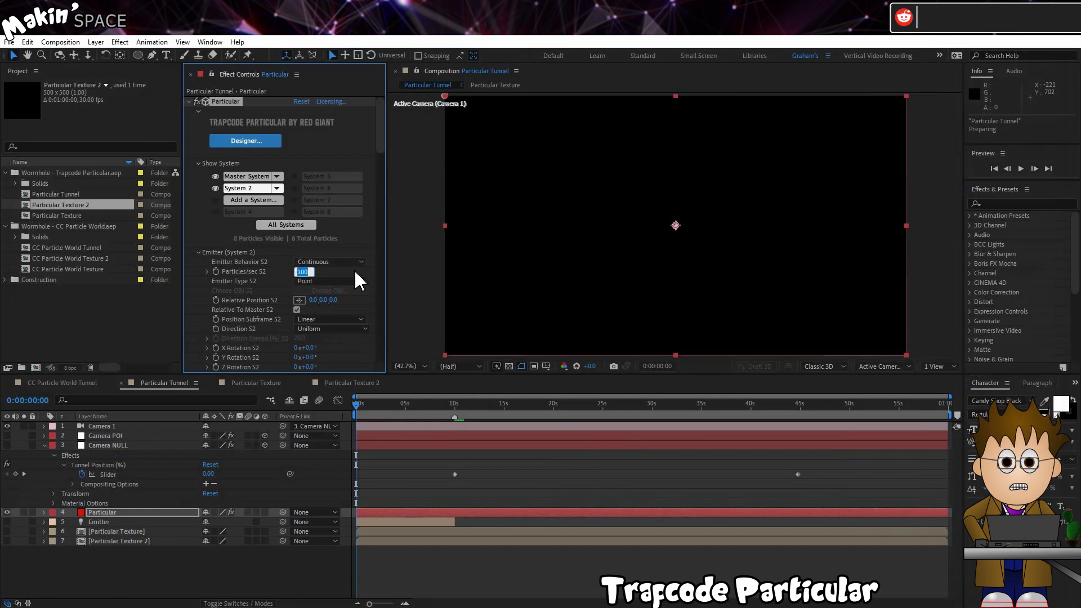
{"action": "key", "text": "Return"}
{"action": "left_click", "coordinate": [355, 281]}
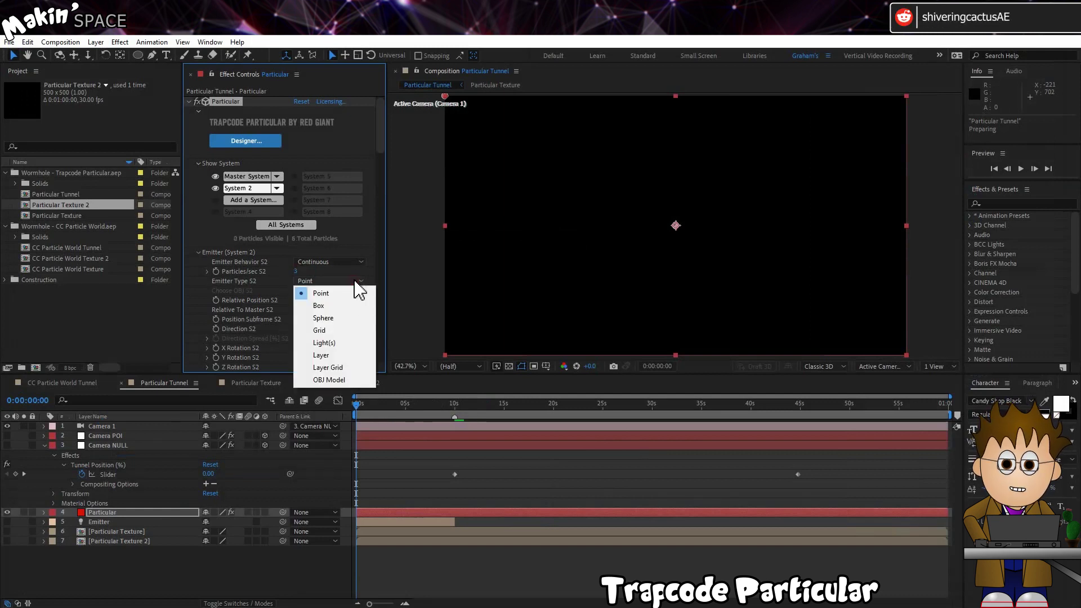
{"action": "left_click", "coordinate": [360, 344]}
- Set System 2's Velocity, Velocity Random, Velocity Distribution, Velocity from Motion and Emitter Size XYZ to 0
{"action": "scroll", "coordinate": [258, 298], "scroll_direction": "down", "scroll_amount": 5}
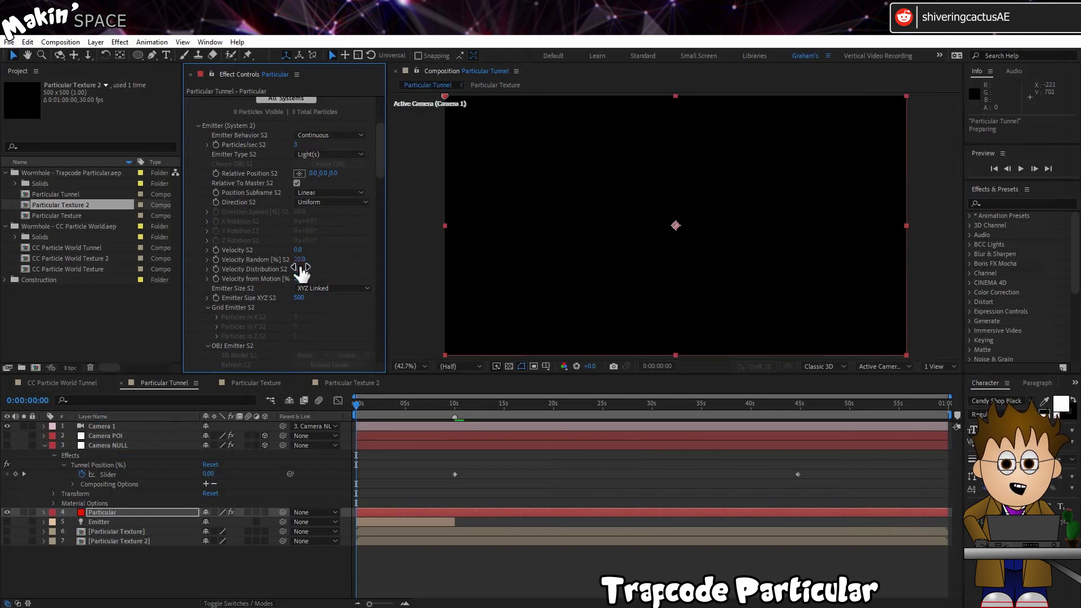
{"action": "key", "text": "Tab"}
{"action": "type", "text": "0"}
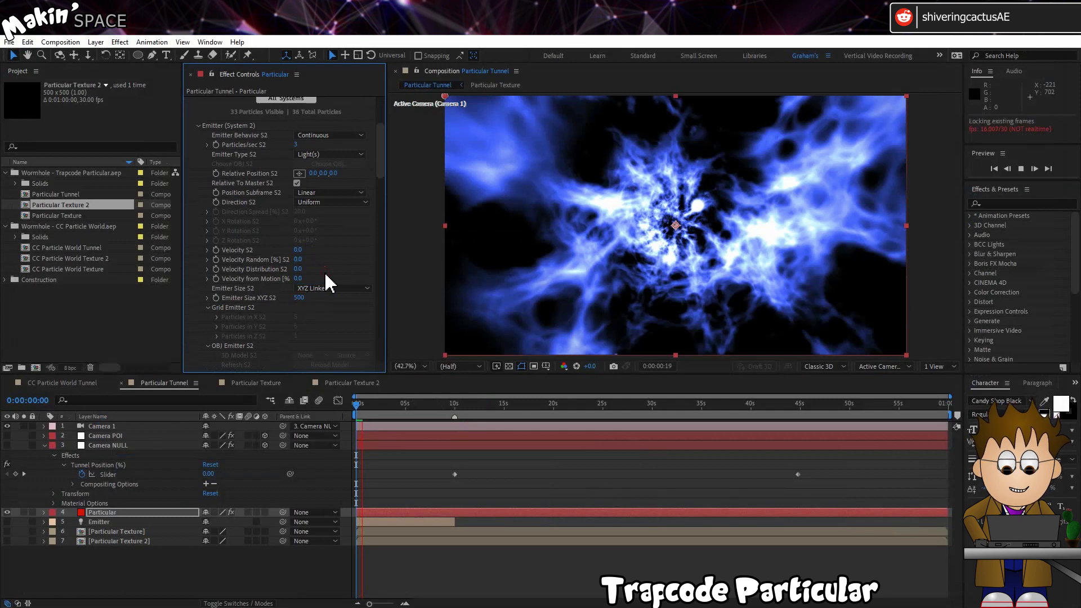
{"action": "left_click", "coordinate": [302, 299]}
{"action": "key", "text": "Return"}
- Set System 2's particle life to 100 seconds and its particle type to Textured Polygon
{"action": "scroll", "coordinate": [324, 263], "scroll_direction": "down", "scroll_amount": 8}
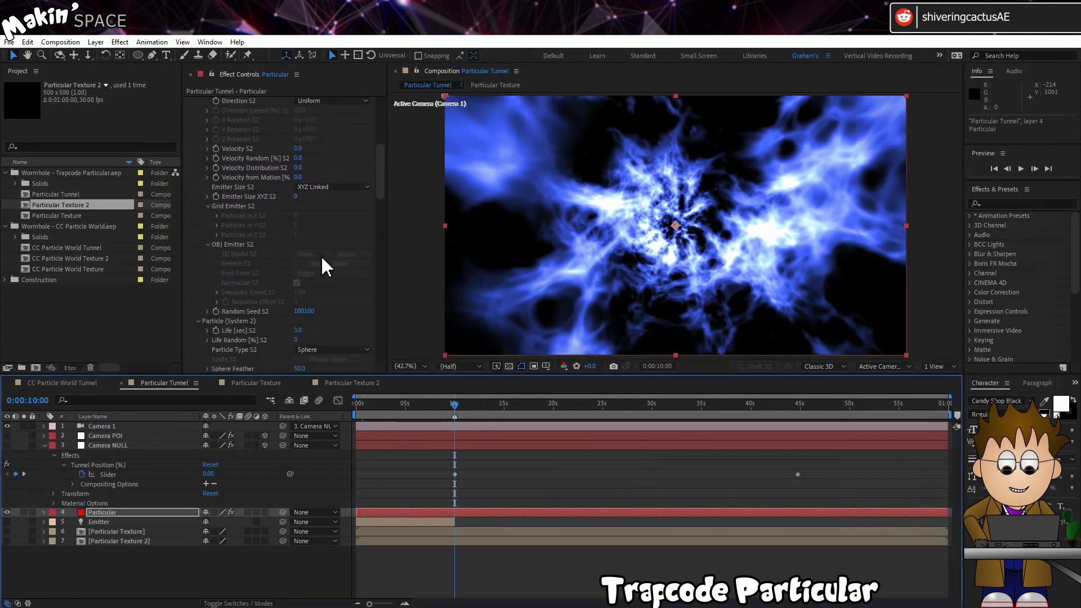
{"action": "type", "text": "k"}
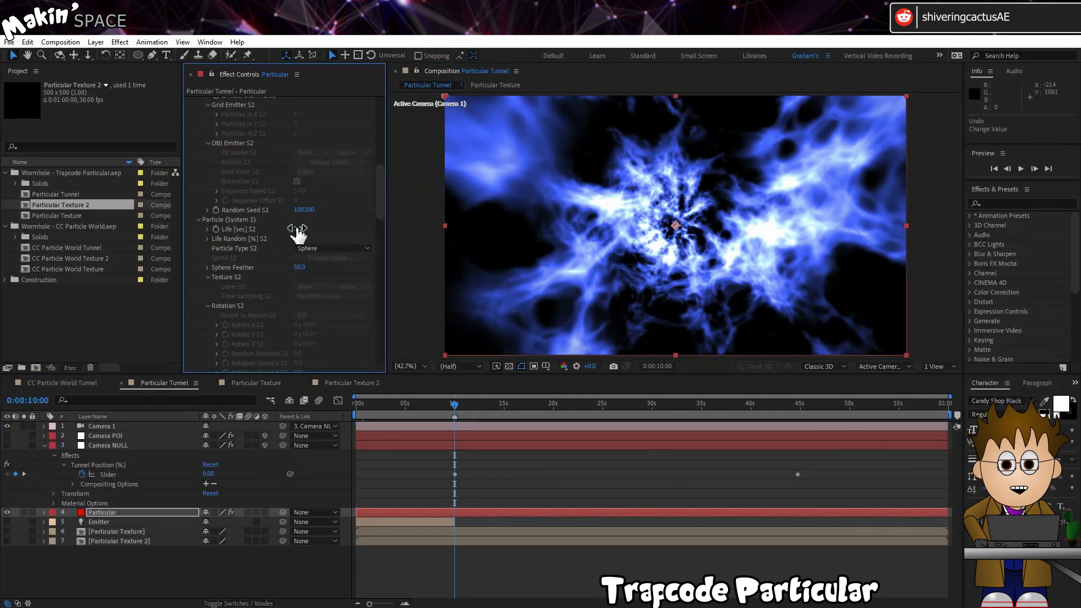
{"action": "type", "text": "100.0"}
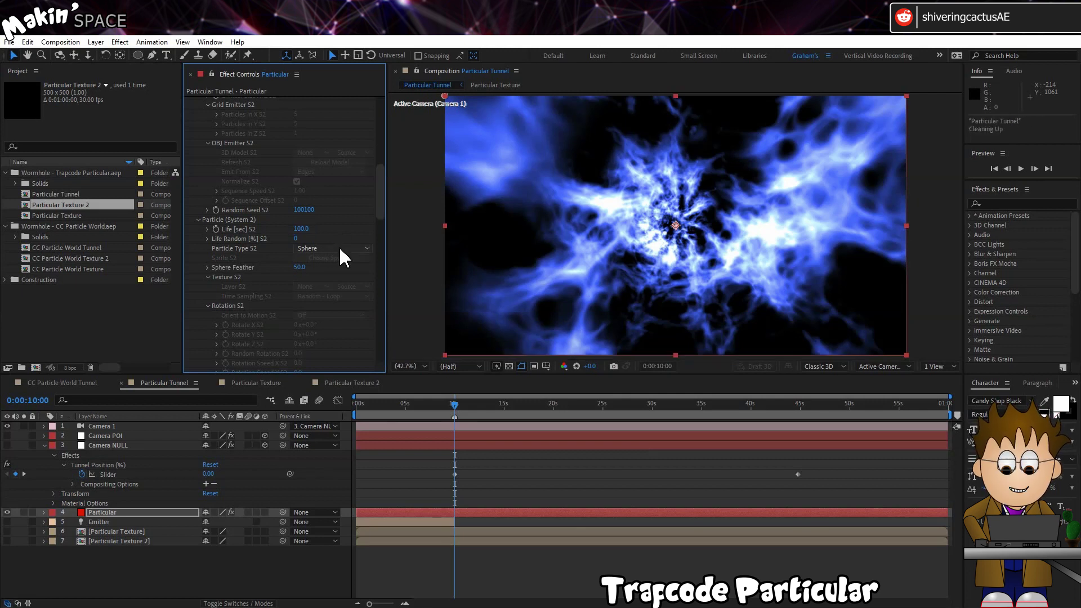
{"action": "left_click", "coordinate": [341, 249]}
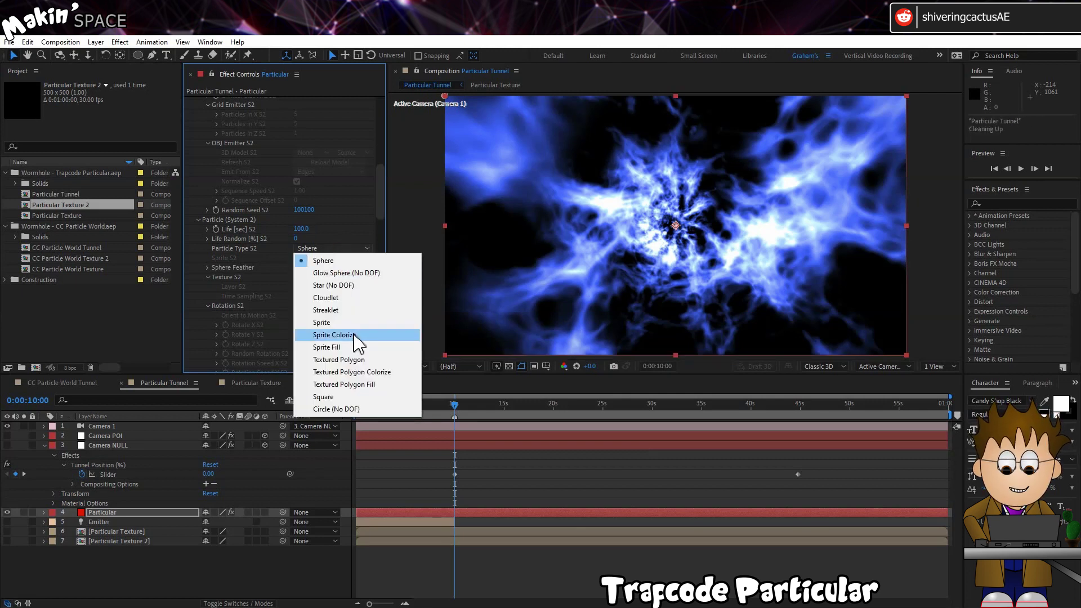
{"action": "left_click", "coordinate": [359, 360]}
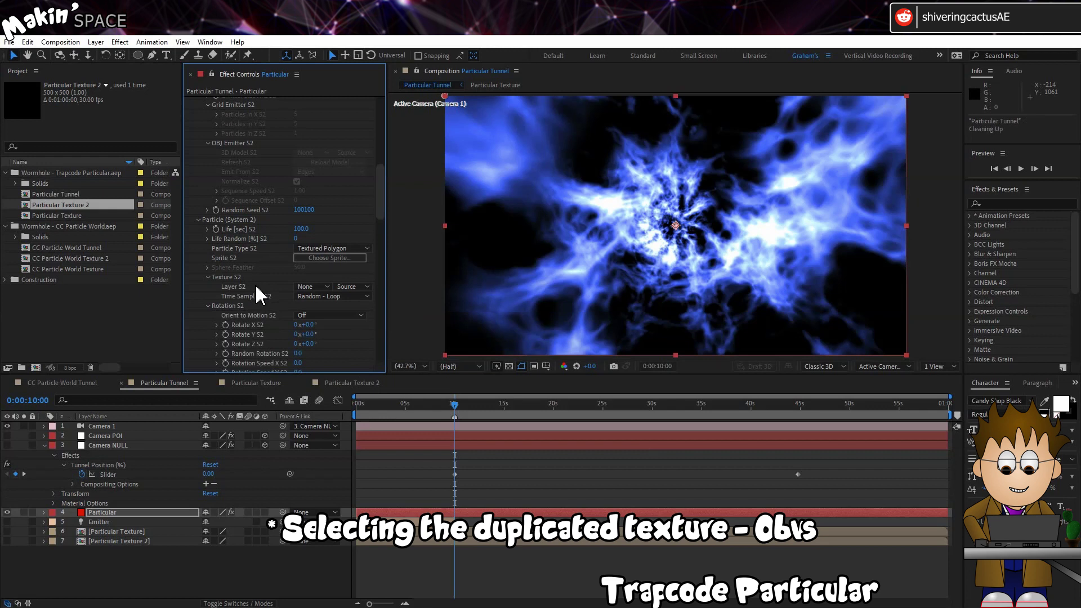
- Use the Particular Texture 2 layer as System 2's texture with Random - Still Frame time sampling
{"action": "left_click", "coordinate": [313, 287]}
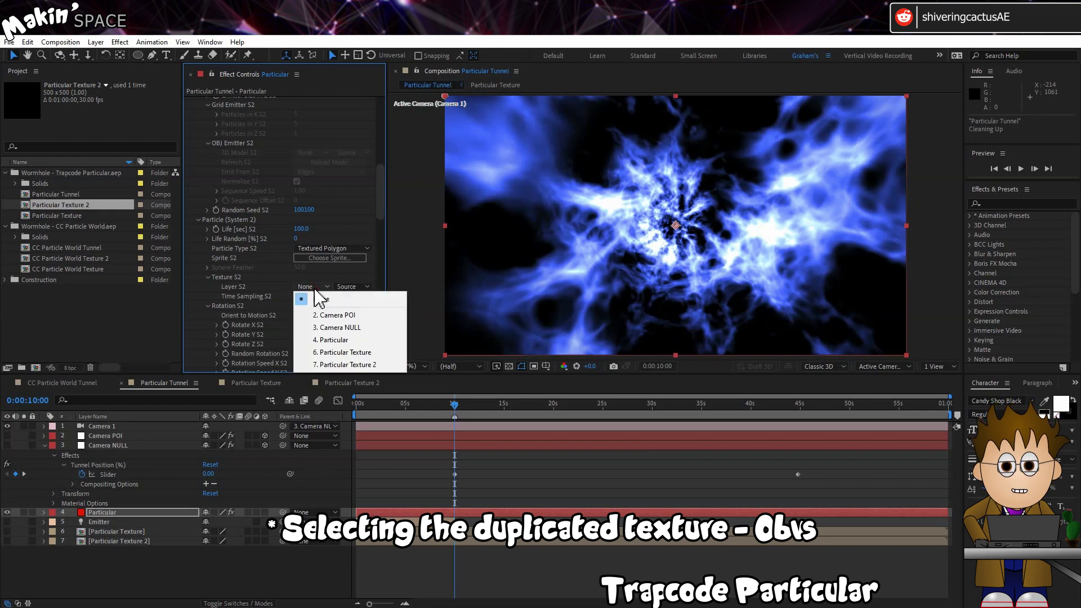
{"action": "left_click", "coordinate": [355, 358]}
{"action": "left_click", "coordinate": [338, 298]}
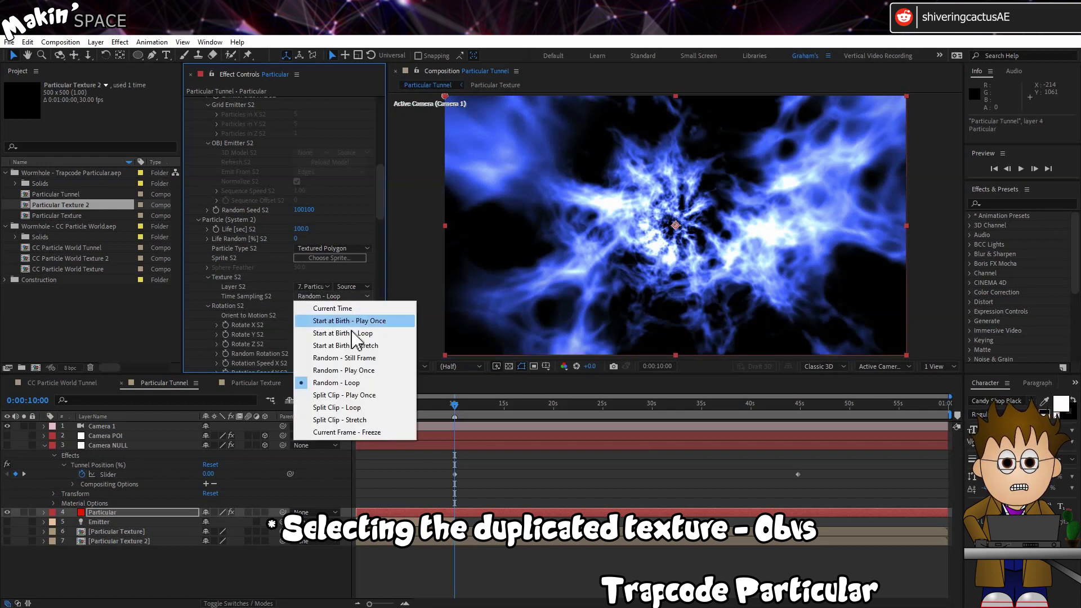
{"action": "left_click", "coordinate": [365, 359]}
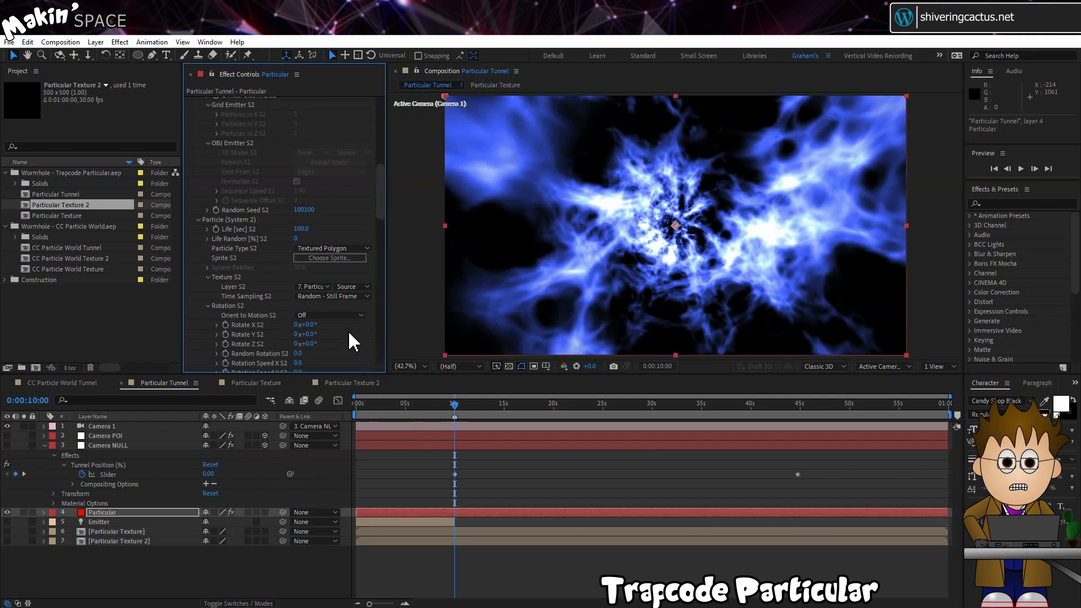
- Turn on System 2's Orient to Motion and add the expression wiggle(300,120) to its Rotate X
{"action": "left_click", "coordinate": [355, 316]}
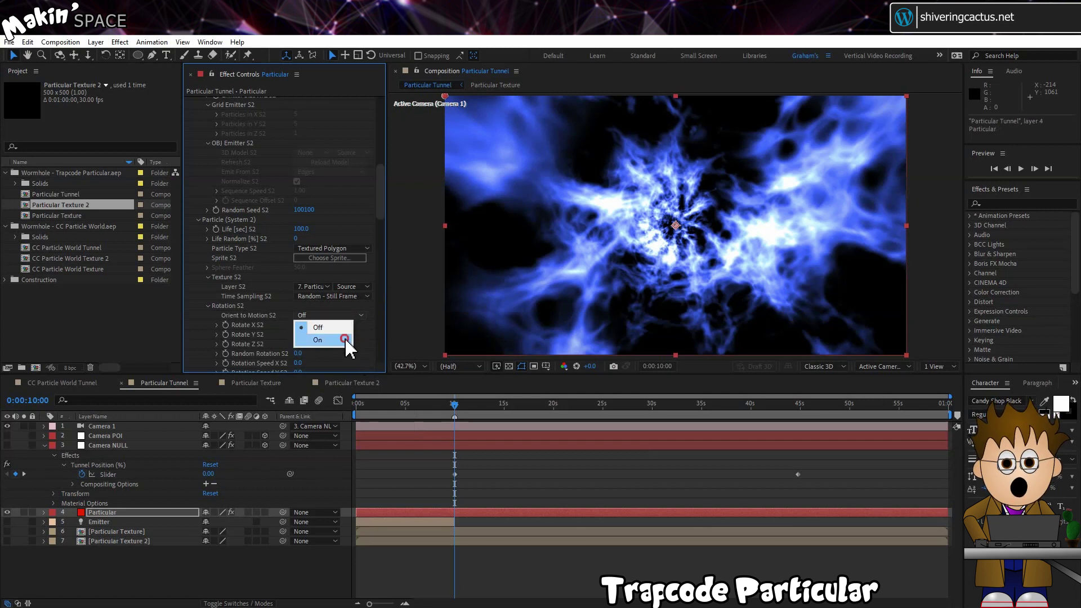
{"action": "left_click", "coordinate": [345, 340]}
{"action": "scroll", "coordinate": [345, 345], "scroll_direction": "down", "scroll_amount": 3}
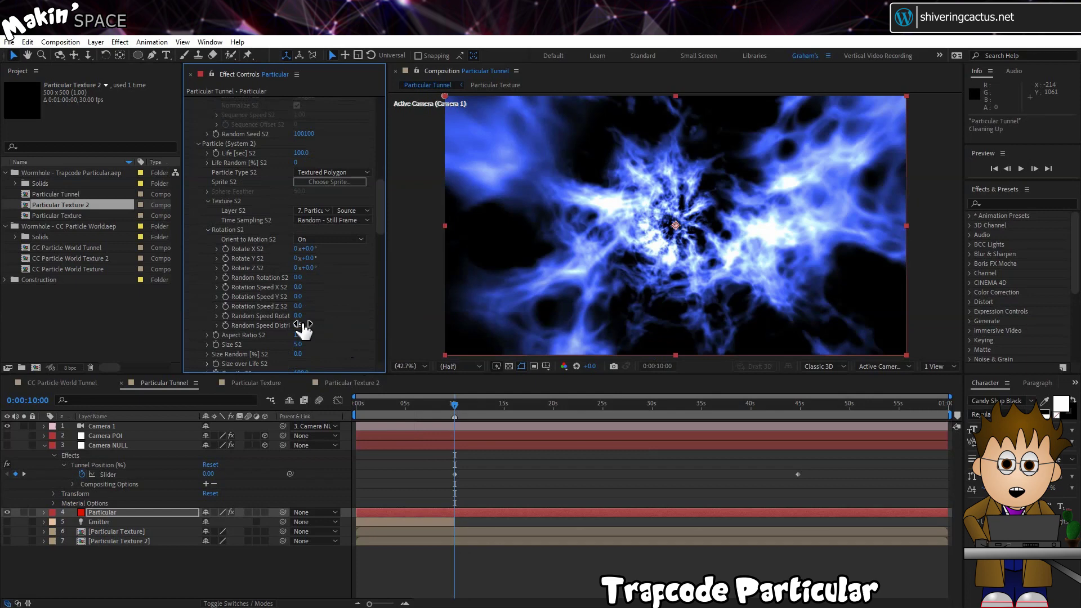
{"action": "scroll", "coordinate": [304, 330], "scroll_direction": "down", "scroll_amount": 3}
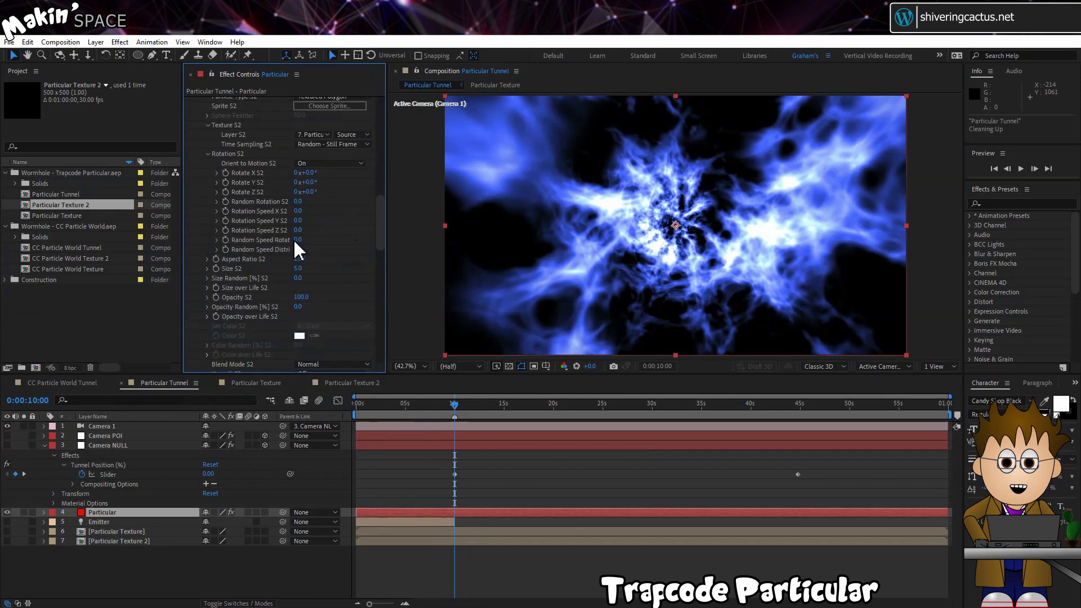
{"action": "left_click", "coordinate": [225, 171], "text": "alt"}
{"action": "type", "text": "wigg"}
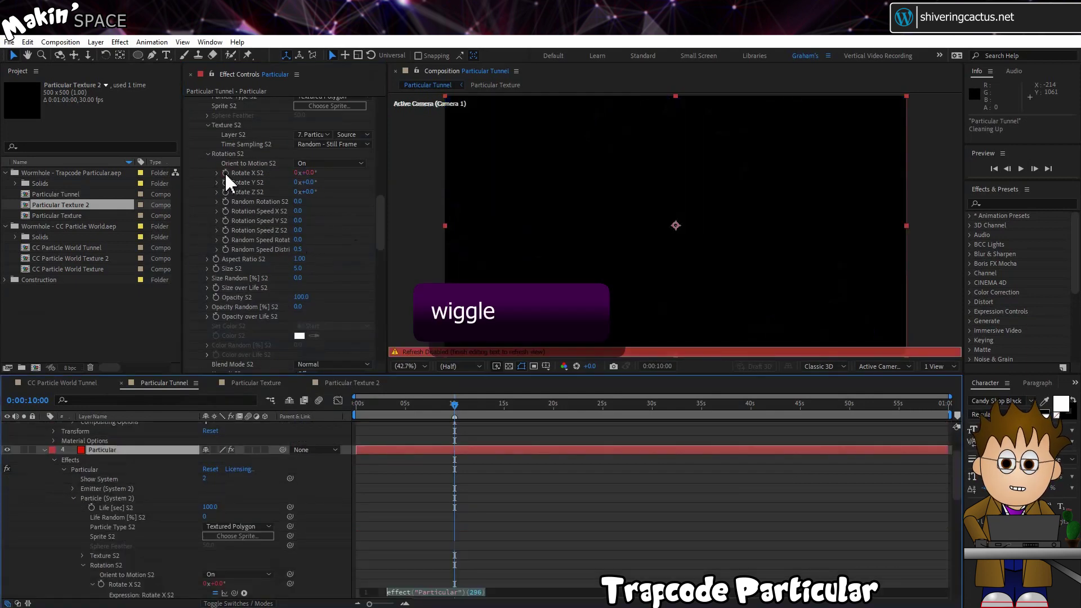
{"action": "type", "text": "le("}
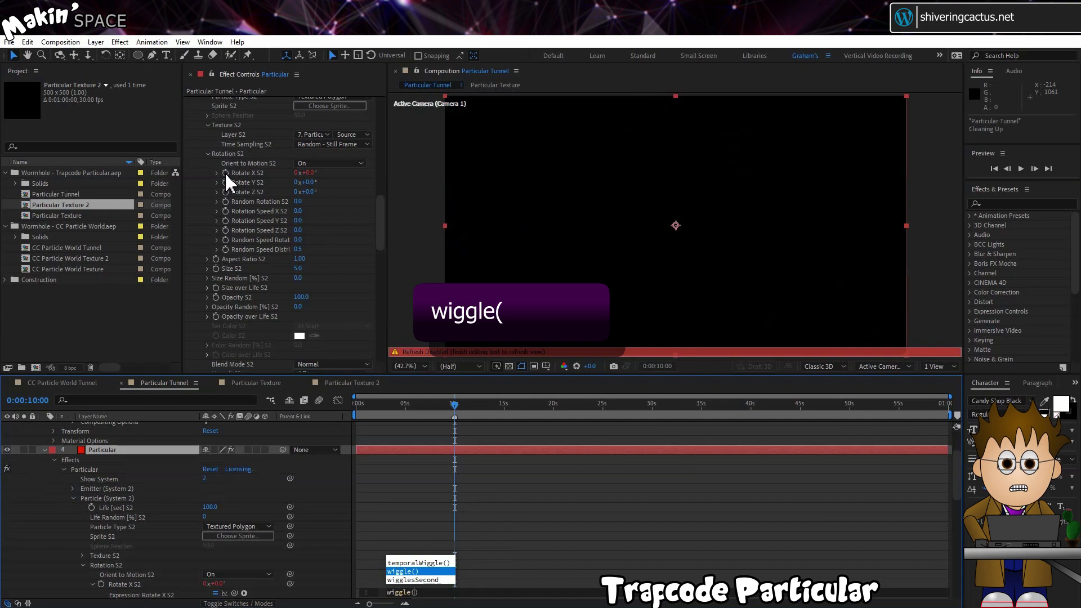
{"action": "type", "text": "300,120"}
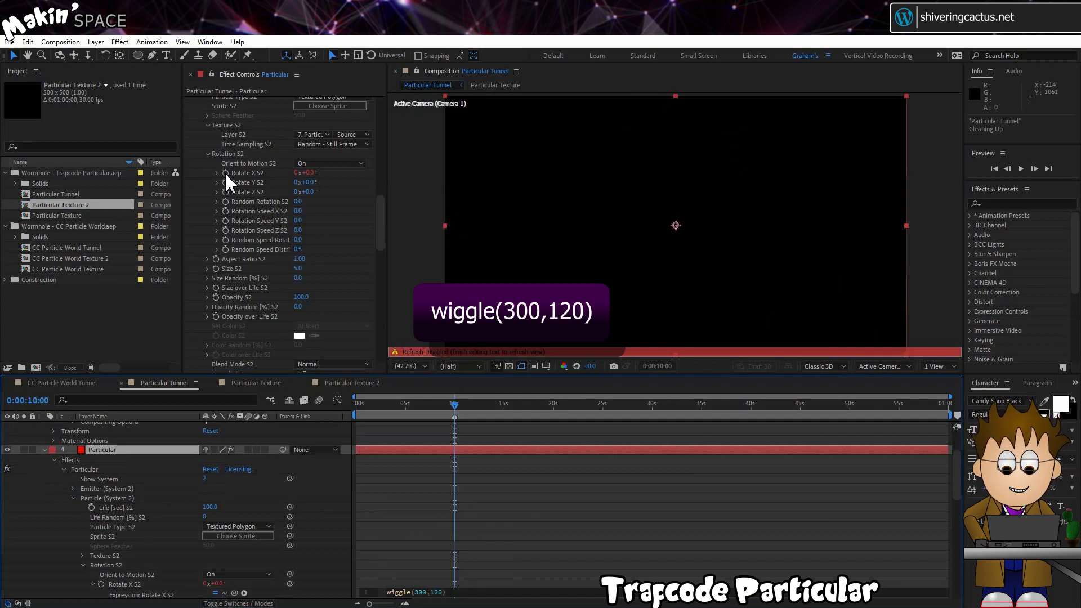
{"action": "left_click", "coordinate": [337, 549]}
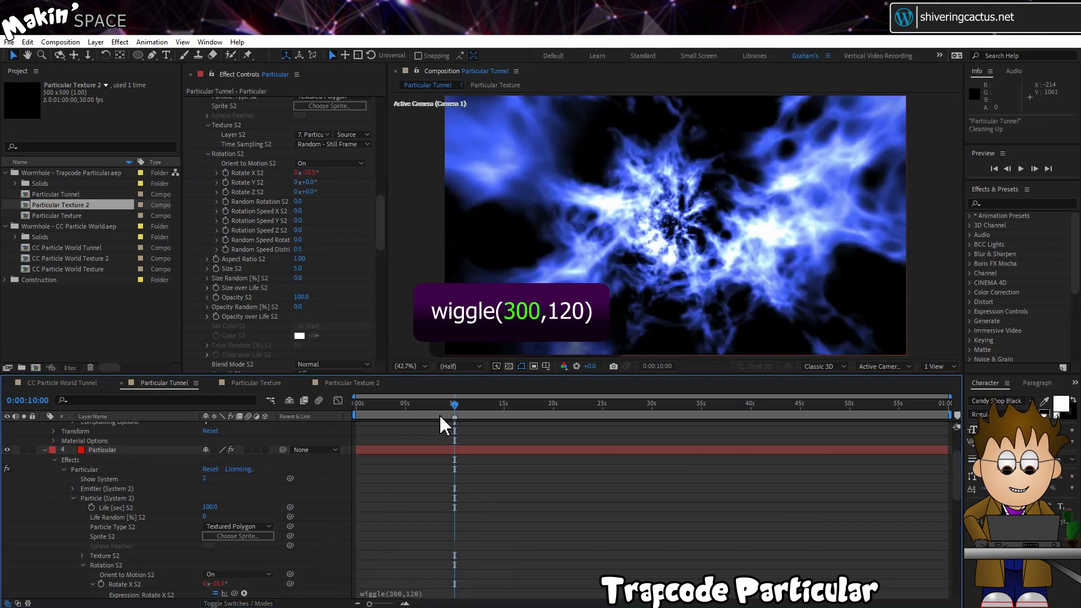
- Hide the Master System and preview System 2 on its own from the 10-second mark
{"action": "scroll", "coordinate": [213, 248], "scroll_direction": "up", "scroll_amount": 10}
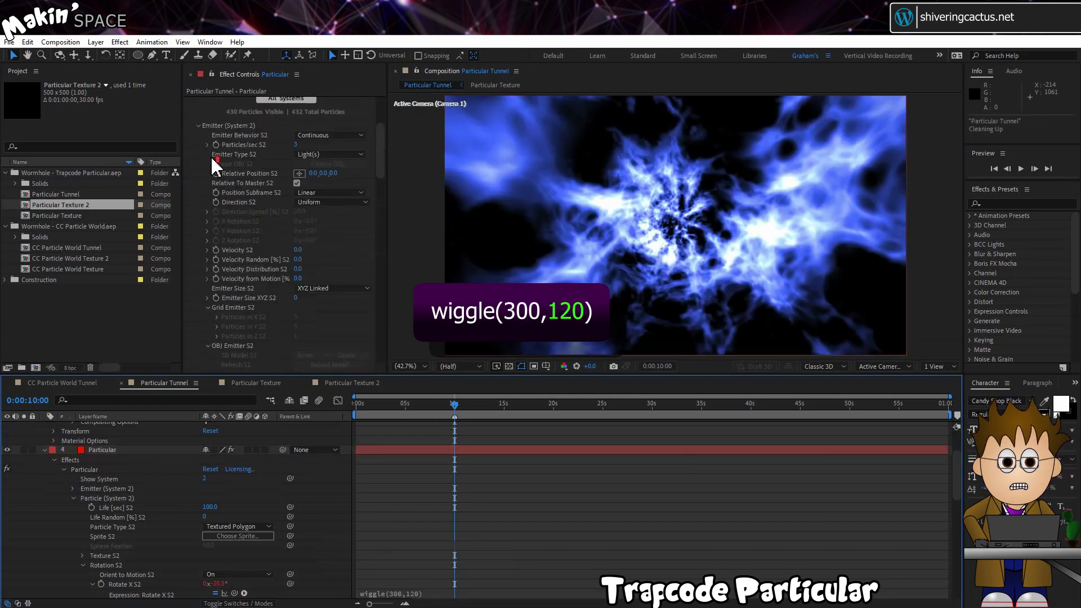
{"action": "left_click", "coordinate": [215, 151]}
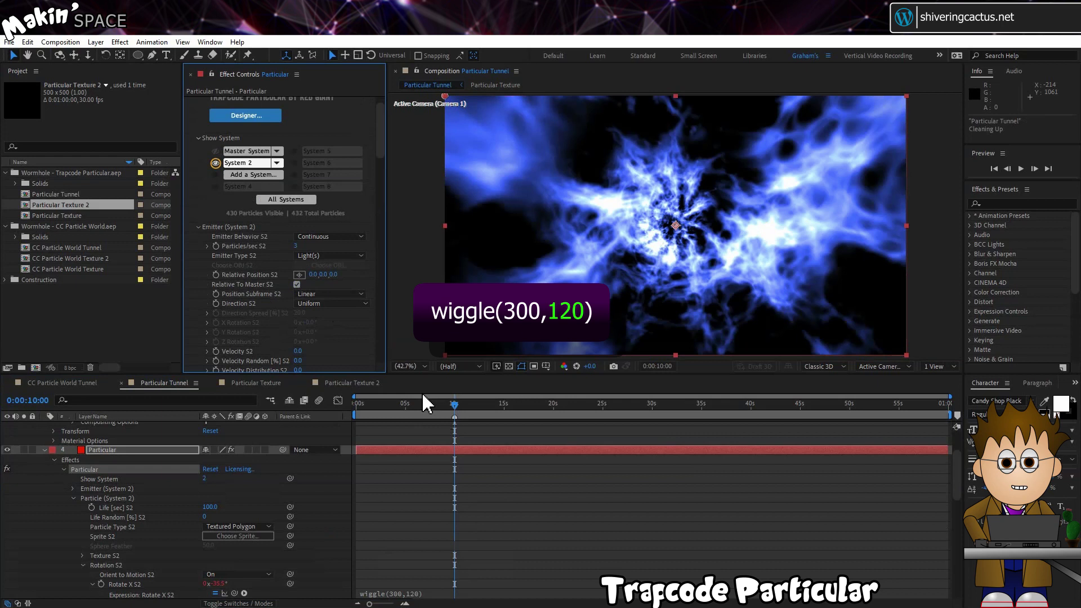
{"action": "left_click", "coordinate": [457, 416]}
{"action": "key", "text": "space"}
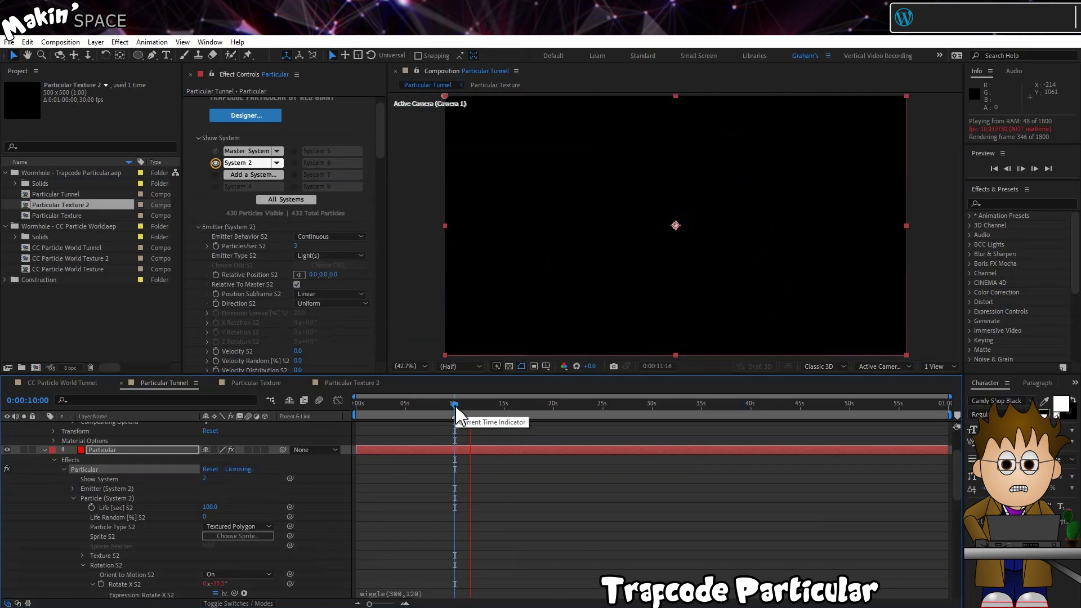
{"action": "scroll", "coordinate": [278, 235], "scroll_direction": "down", "scroll_amount": 10}
{"action": "left_click", "coordinate": [301, 218]}
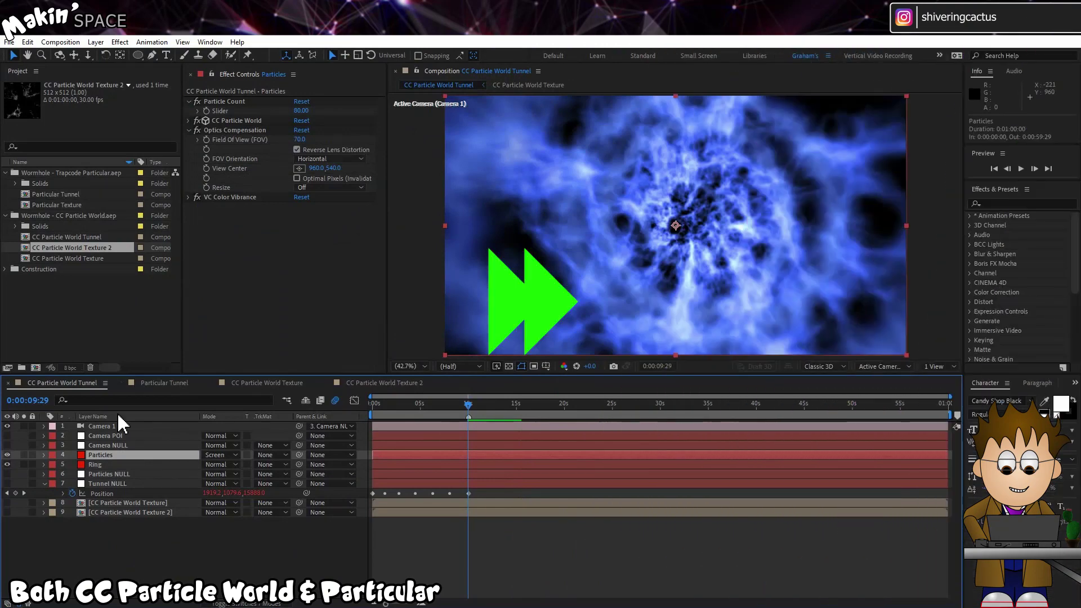
- In CC Particle World Tunnel, keyframe Camera NULL's Tunnel Position slider at 95 at 0:00:34:29 and 5 at the composition's end
{"action": "left_click", "coordinate": [121, 435]}
{"action": "left_click", "coordinate": [121, 445]}
{"action": "key", "text": "u"}
{"action": "left_click_drag", "start_coordinate": [468, 415], "coordinate": [708, 415]}
{"action": "left_click_drag", "start_coordinate": [209, 465], "coordinate": [213, 465]}
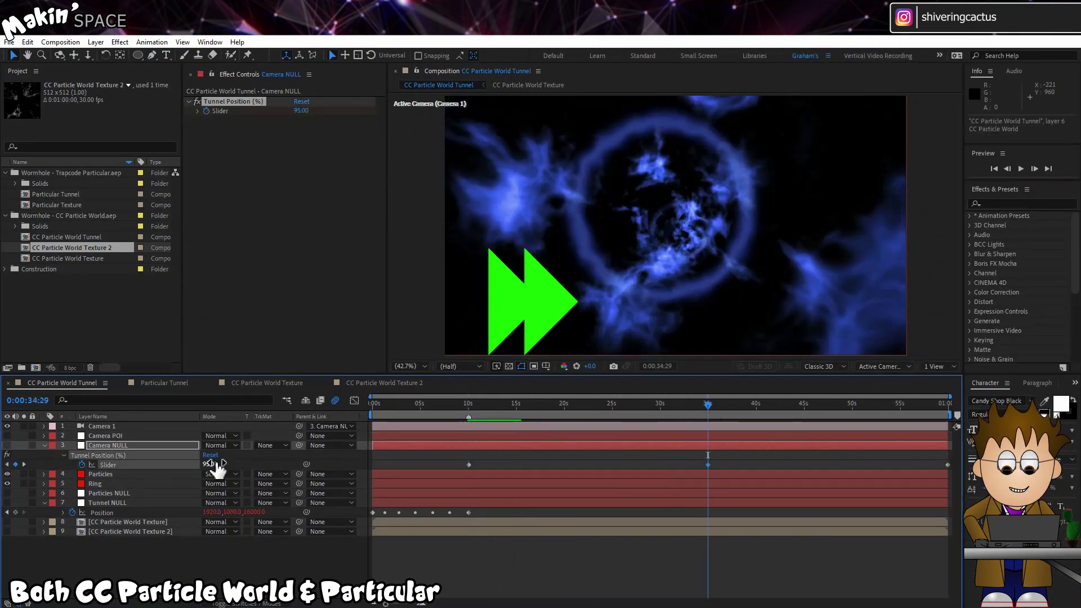
{"action": "key", "text": "End"}
- Preview the camera turnaround from 0:00:33:27 and ease Camera NULL's Tunnel Position keyframe at 0:00:34:29
{"action": "left_click", "coordinate": [700, 416]}
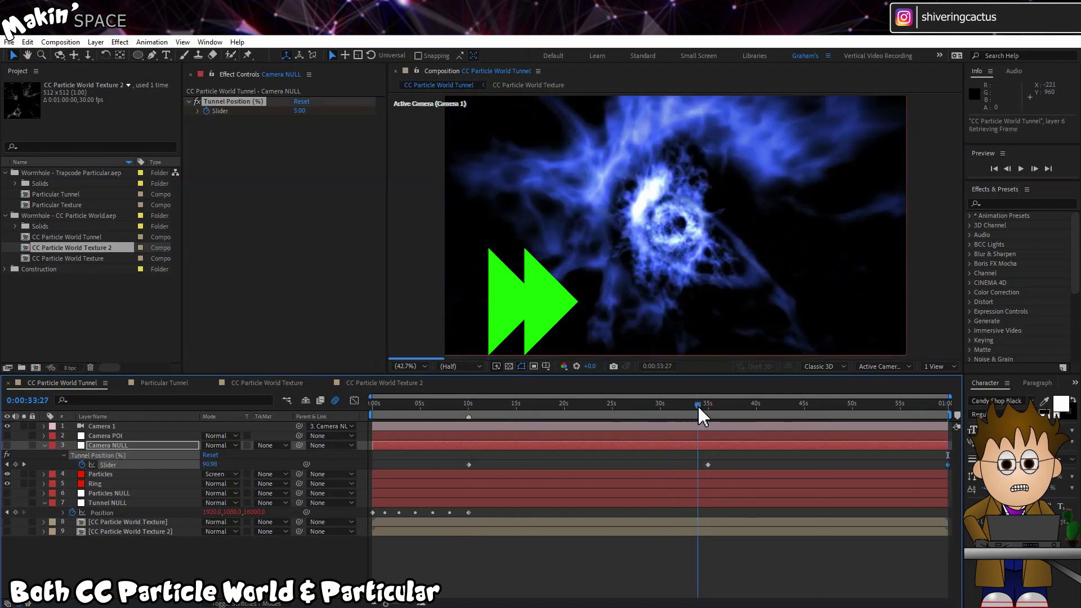
{"action": "key", "text": "space"}
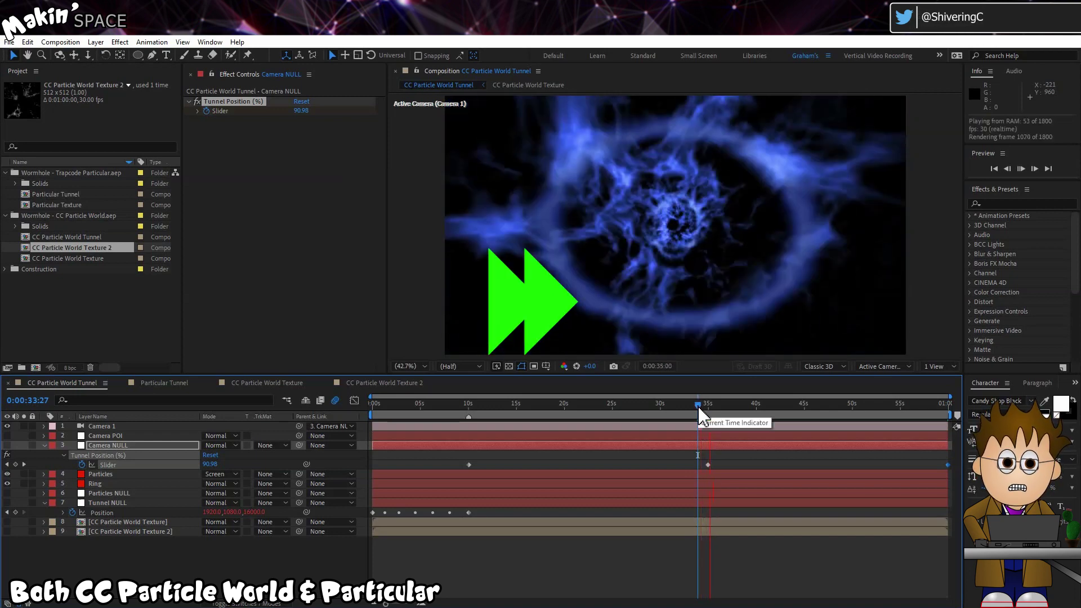
{"action": "left_click", "coordinate": [708, 465]}
{"action": "scroll", "coordinate": [708, 410], "scroll_direction": "up", "scroll_amount": 3}
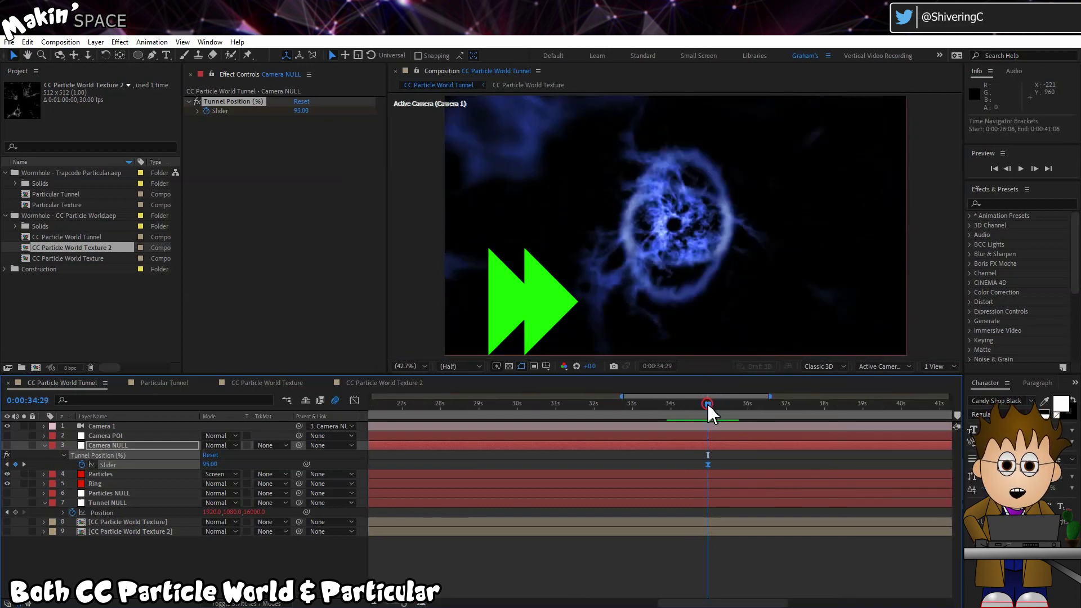
- Add a keyframe of 2 to Camera POI's Distance in front slider at 0:00:34:14 and reveal it in the timeline
{"action": "mouse_move", "coordinate": [708, 410]}
{"action": "left_mouse_down"}
{"action": "mouse_move", "coordinate": [674, 413]}
{"action": "mouse_move", "coordinate": [693, 415]}
{"action": "left_mouse_up"}
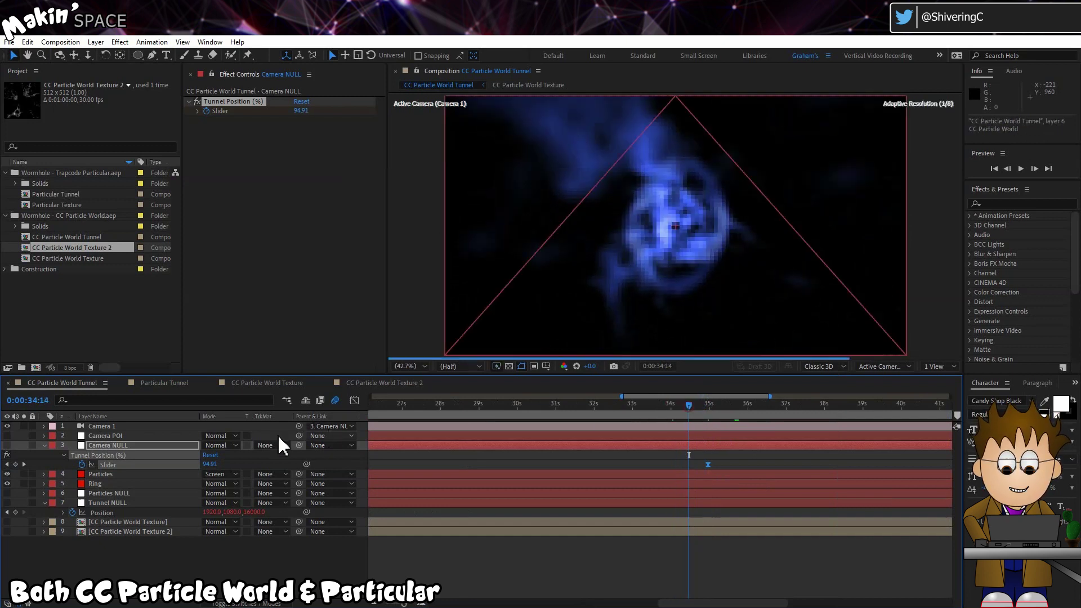
{"action": "left_click", "coordinate": [184, 437]}
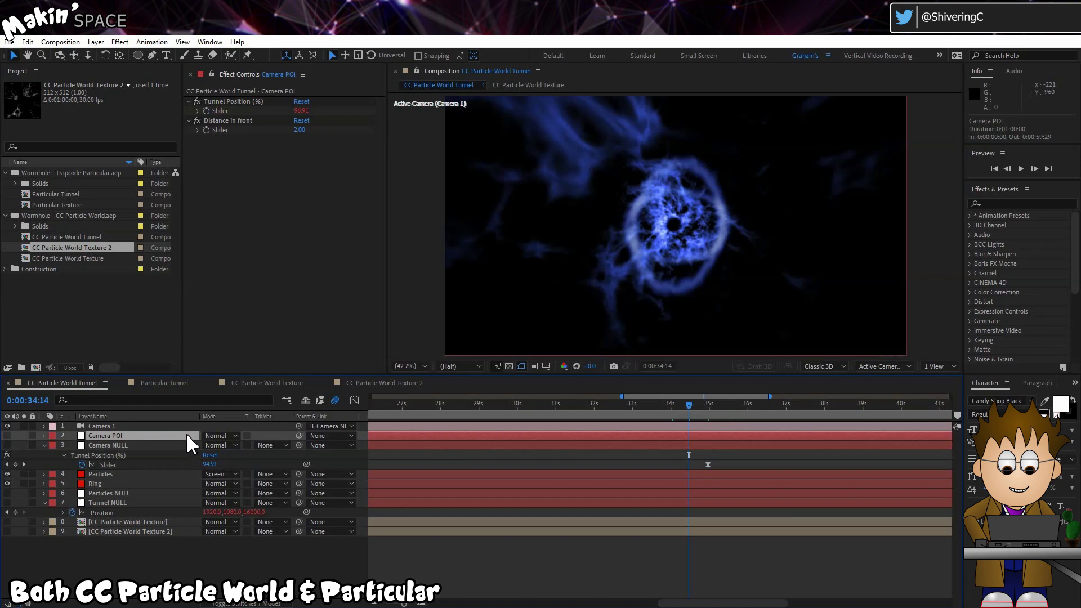
{"action": "left_click", "coordinate": [205, 123]}
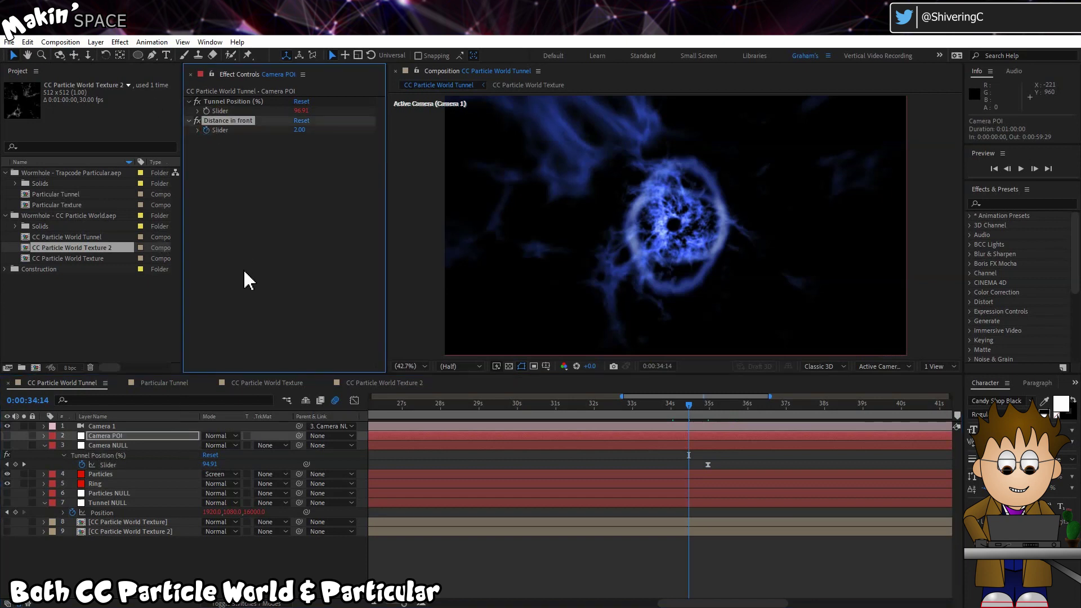
{"action": "key", "text": "u"}
{"action": "key", "text": "u"}
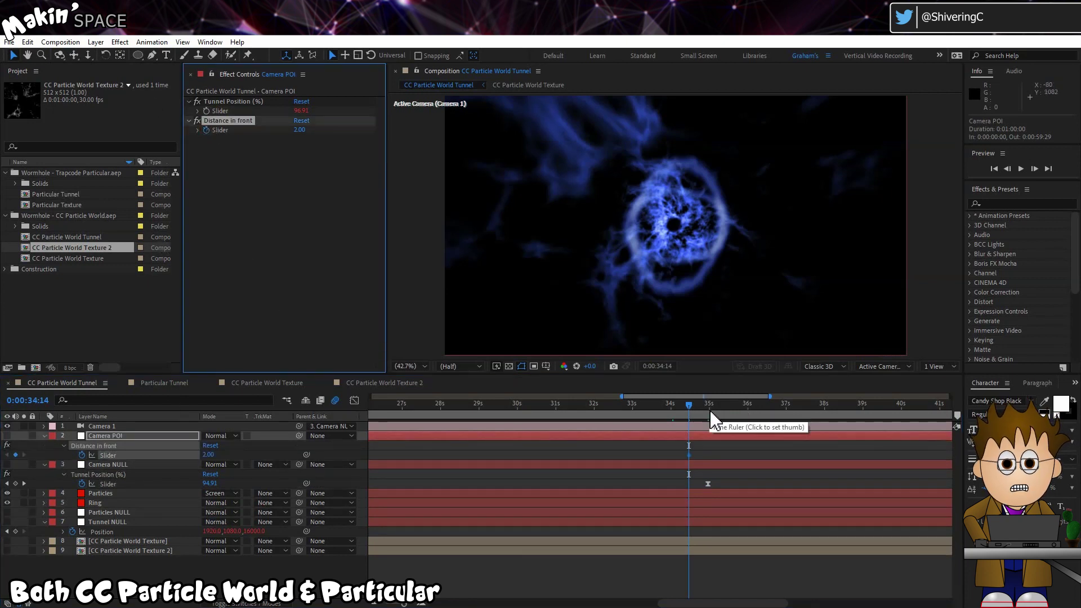
- Keyframe Camera POI's Distance in front slider at -2 at 0:00:35:13
{"action": "left_click_drag", "start_coordinate": [721, 415], "coordinate": [726, 415]}
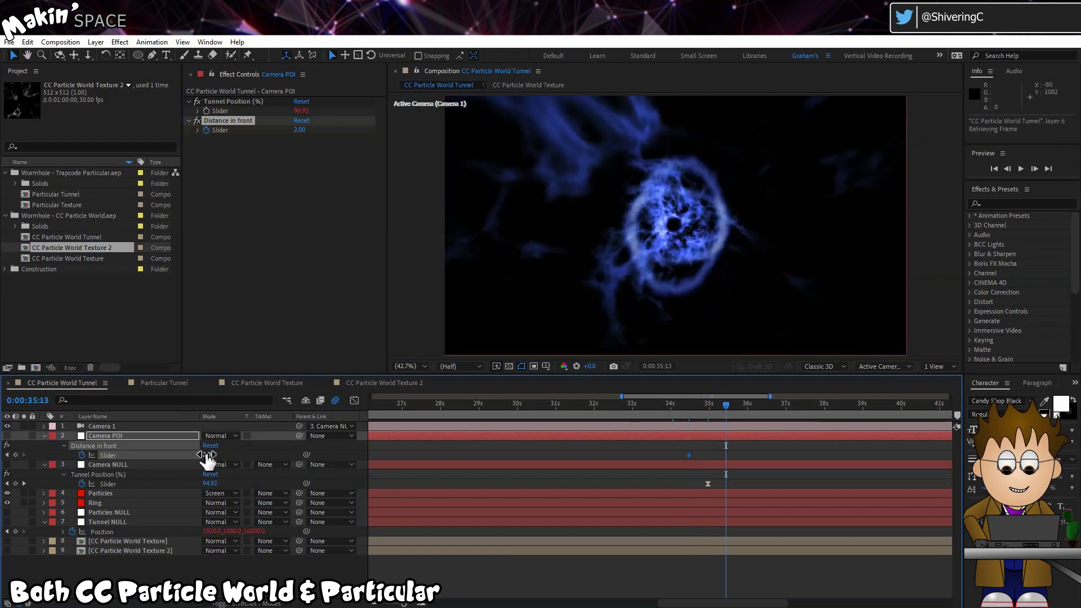
{"action": "type", "text": "-2"}
{"action": "key", "text": "Return"}
{"action": "left_click", "coordinate": [680, 405]}
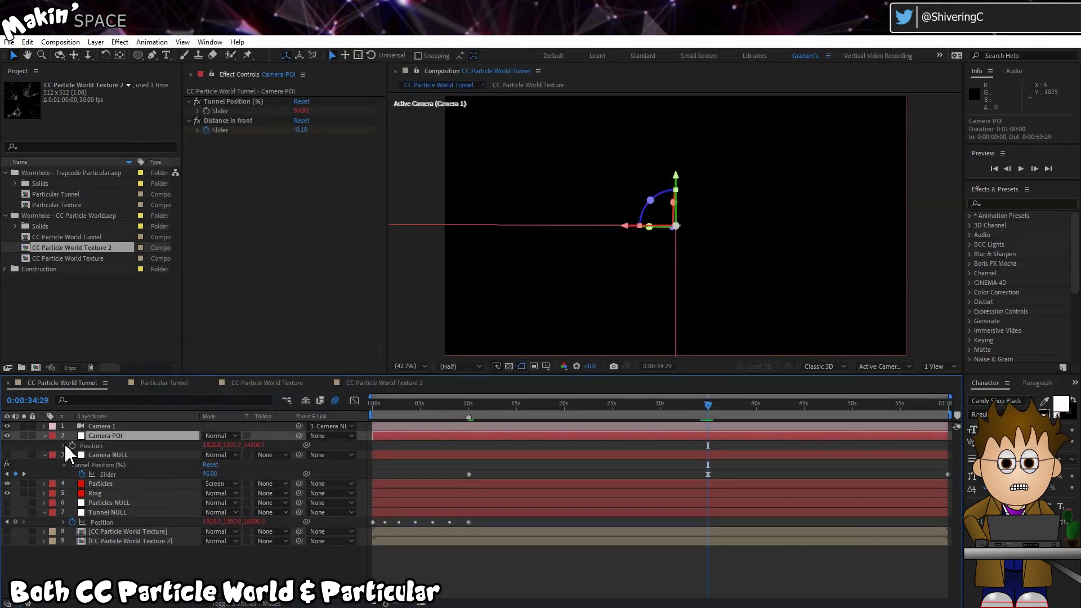
- Edit Camera POI's Position expression to store the existing valueAtTime statement in a variable named tunnelPos, ending it with a semicolon
{"action": "key", "text": "e"}
{"action": "key", "text": "e"}
{"action": "left_click", "coordinate": [411, 455]}
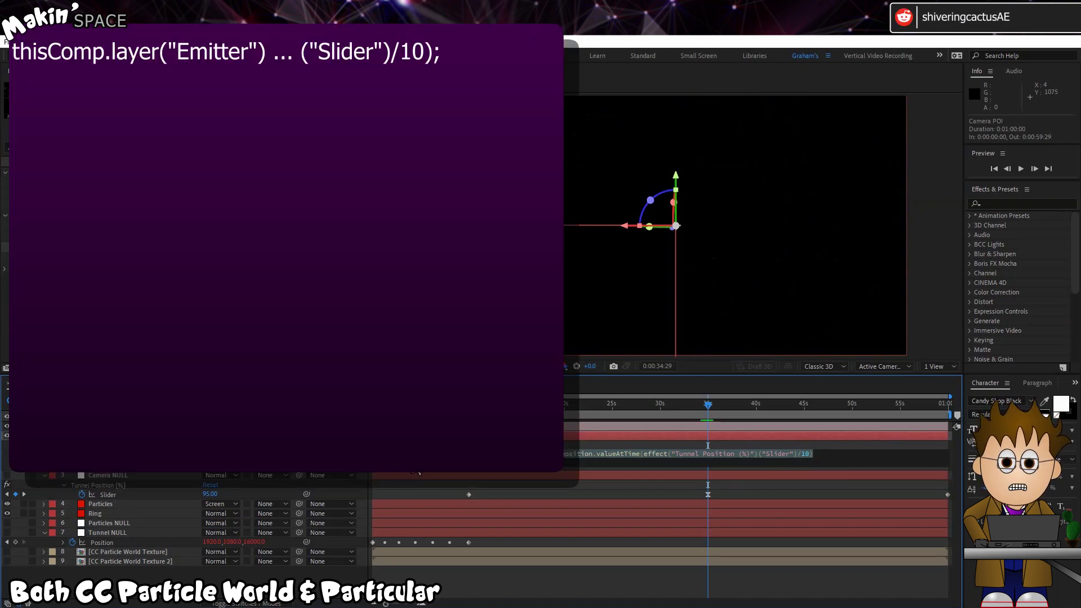
{"action": "key", "text": "End"}
{"action": "type", "text": "tunnelPos ="}
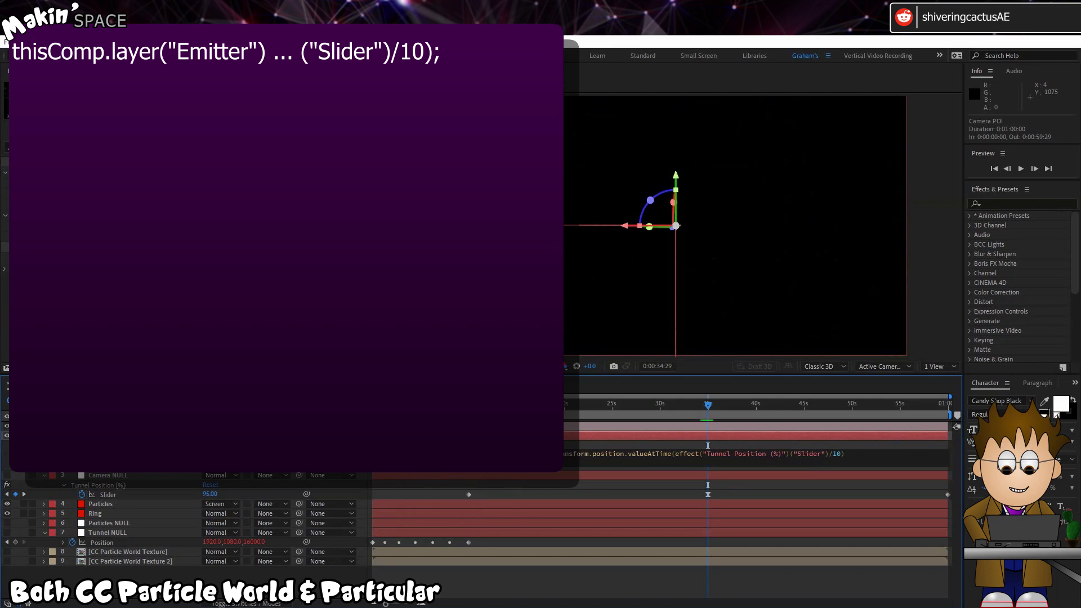
{"action": "key", "text": "End"}
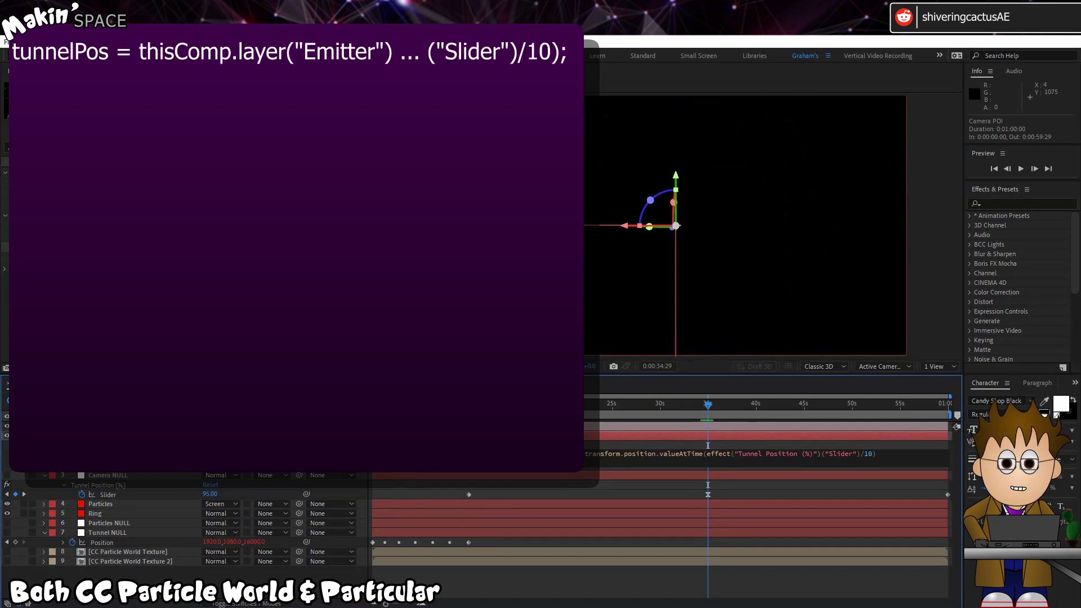
{"action": "type", "text": ";"}
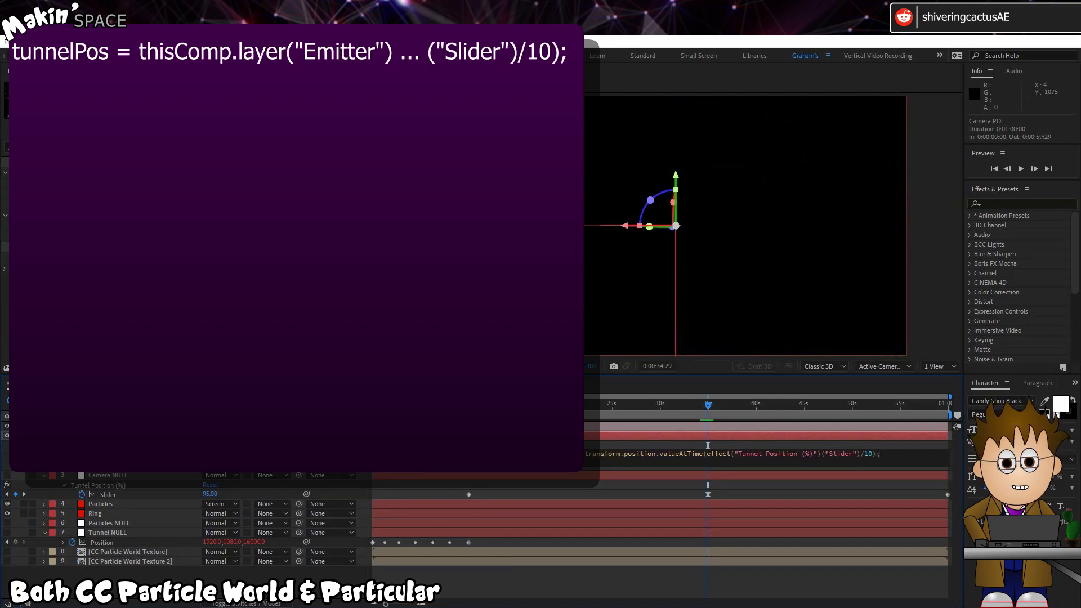
- Add lines to Camera POI's Position expression assigning X, Y and Z to tunnelPos[0], tunnelPos[1] and tunnelPos[2]
{"action": "type", "text": "tu"}
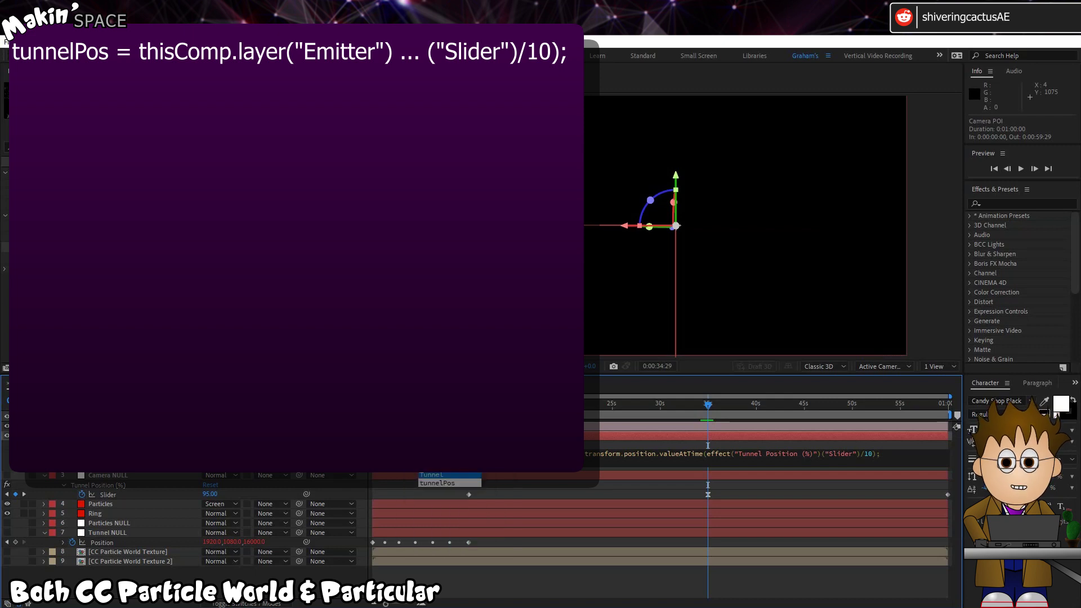
{"action": "key", "text": "Escape"}
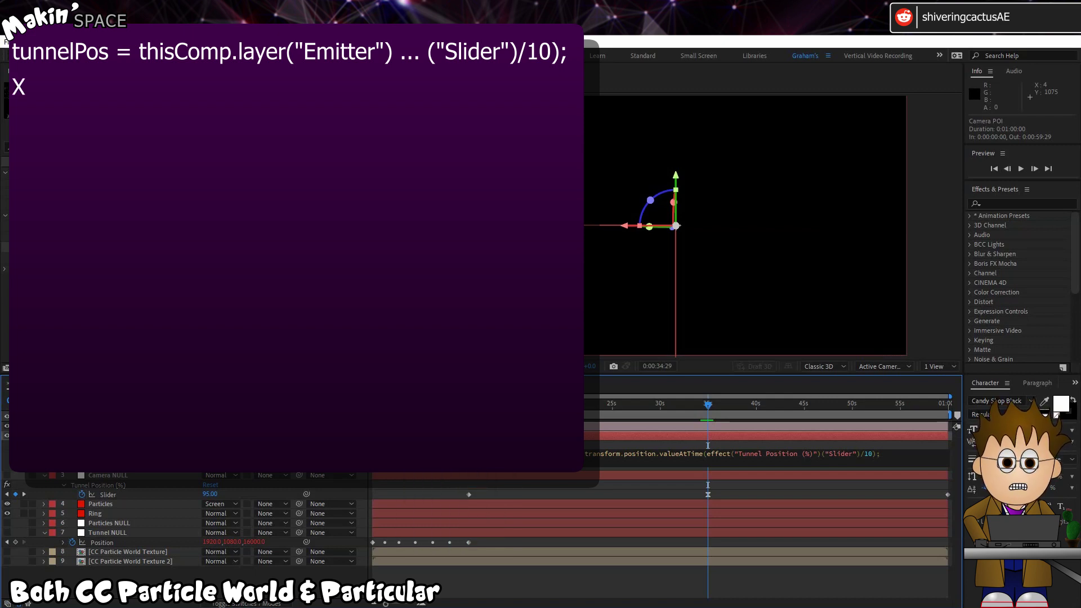
{"action": "type", "text": "tunnelPos["}
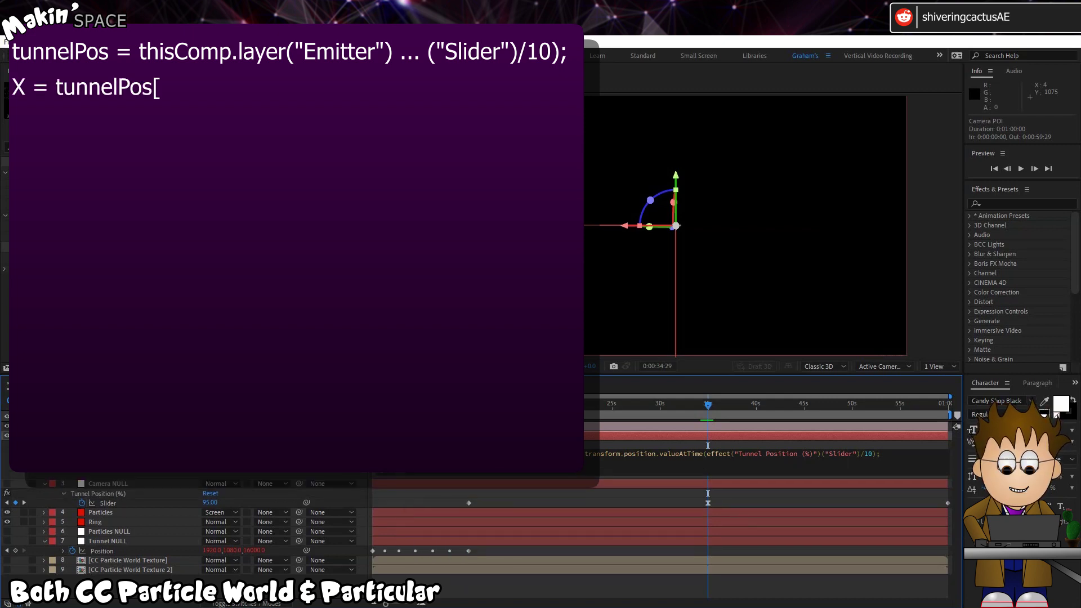
{"action": "type", "text": "0];"}
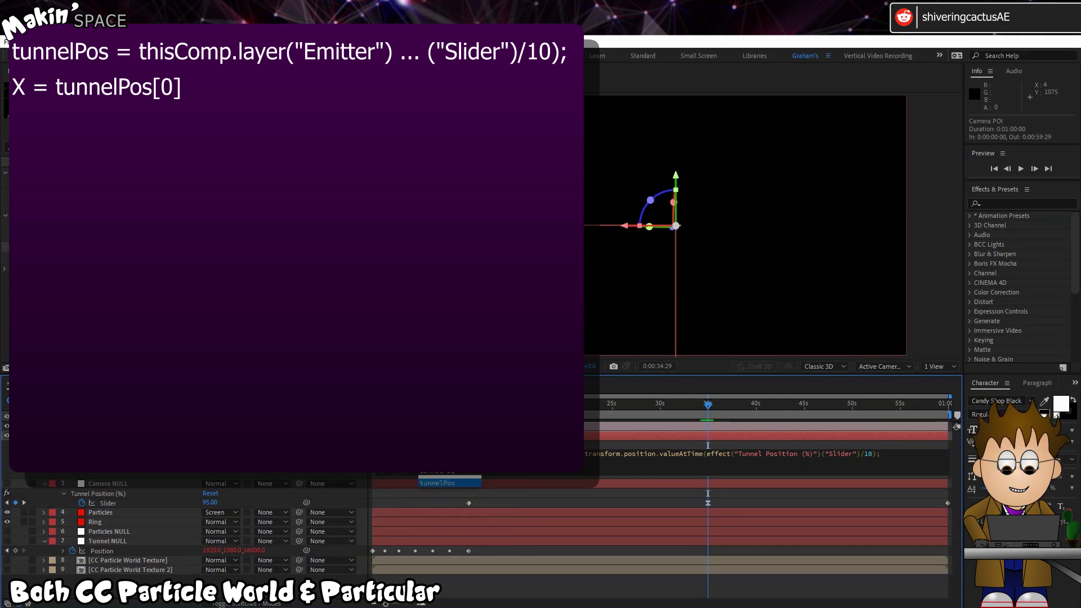
{"action": "key", "text": "Return"}
{"action": "type", "text": "Z"}
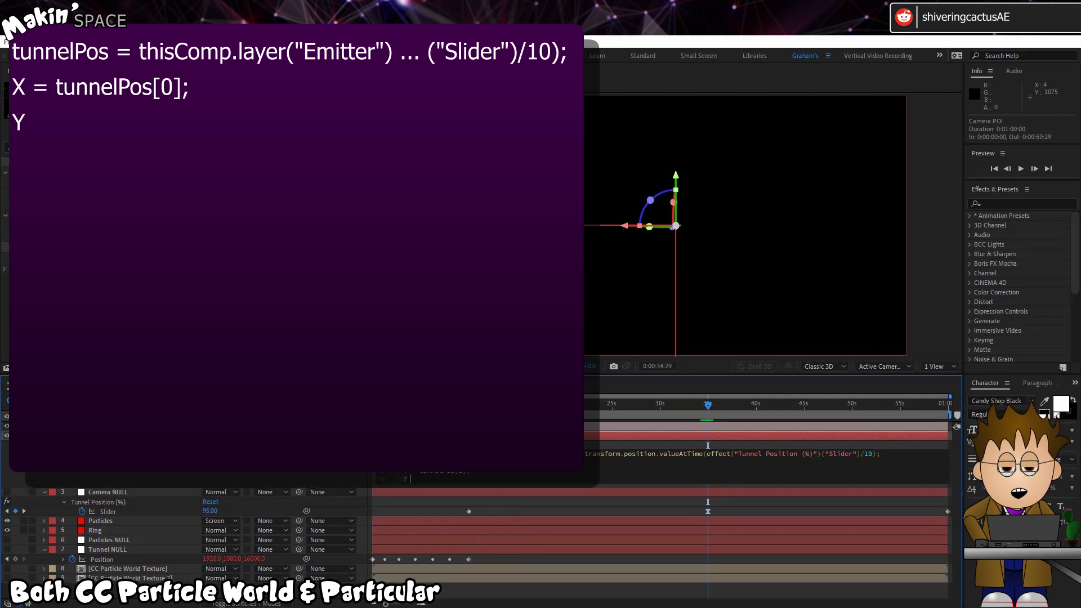
{"action": "type", "text": " = tunnelP"}
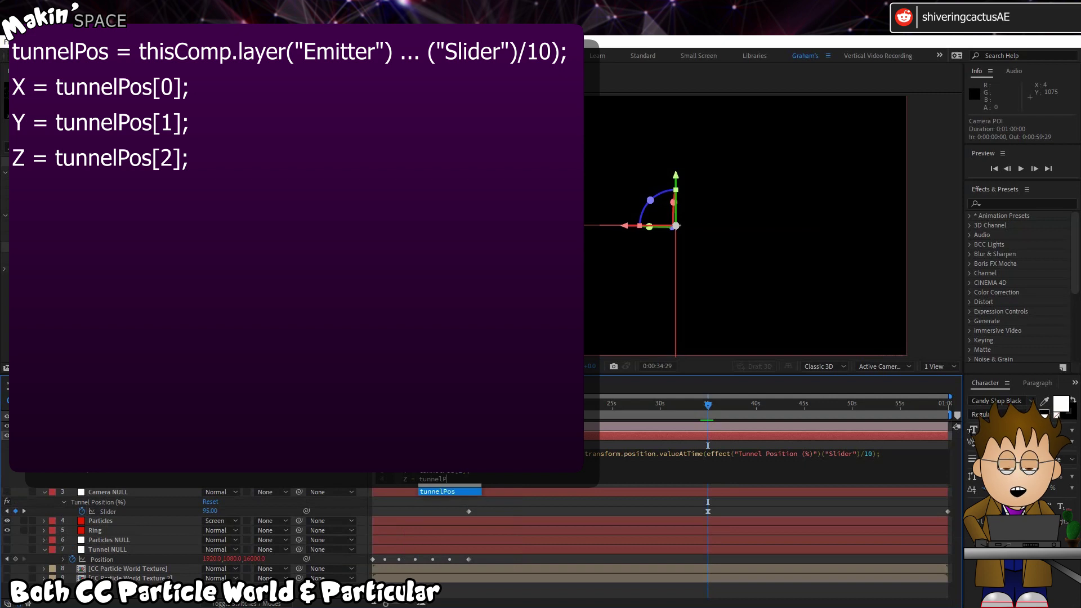
{"action": "type", "text": "os["}
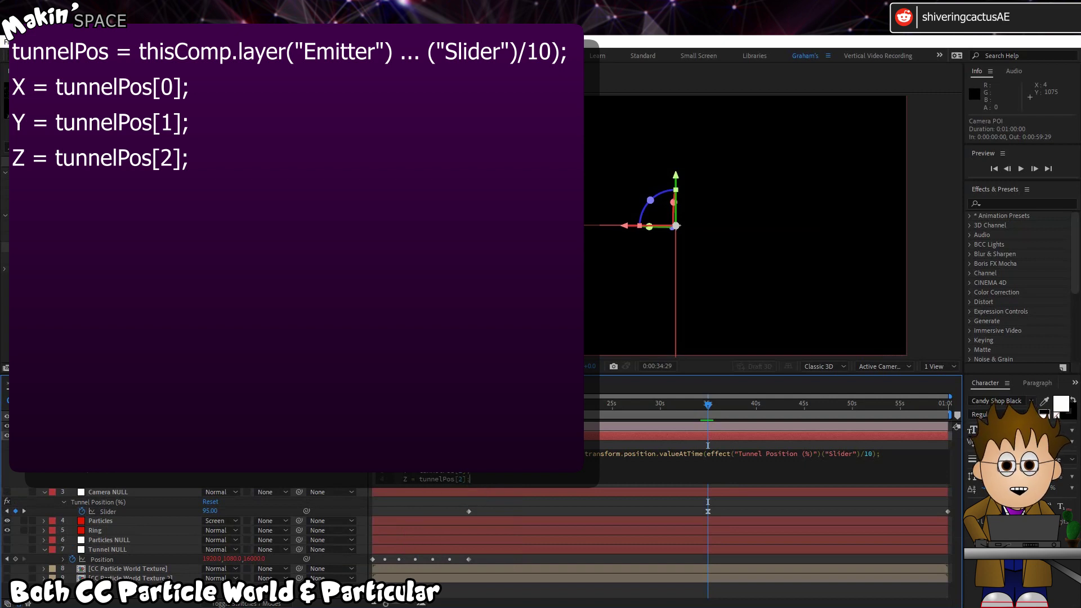
- Add a distance variable to Camera POI's Position expression, linked to its own Distance in front slider, below the X, Y and Z lines
{"action": "type", "text": "2]"}
{"action": "key", "text": "Return"}
{"action": "key", "text": "Return"}
{"action": "key", "text": "Return"}
{"action": "type", "text": "c"}
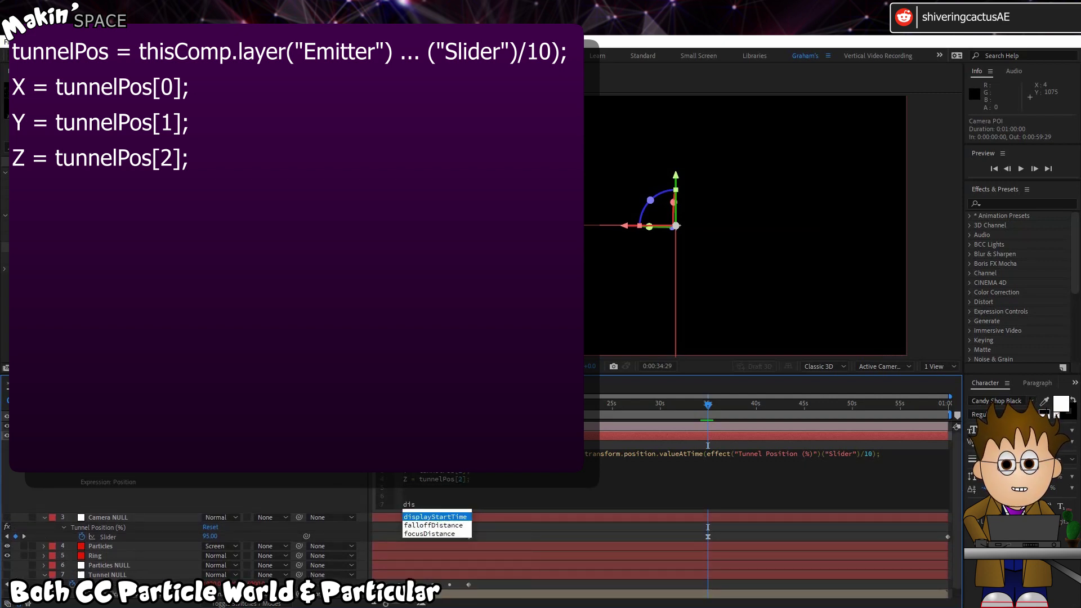
{"action": "key", "text": "BackSpace"}
{"action": "type", "text": "cva"}
{"action": "key", "text": "BackSpace"}
{"action": "key", "text": "BackSpace"}
{"action": "key", "text": "BackSpace"}
{"action": "type", "text": "v"}
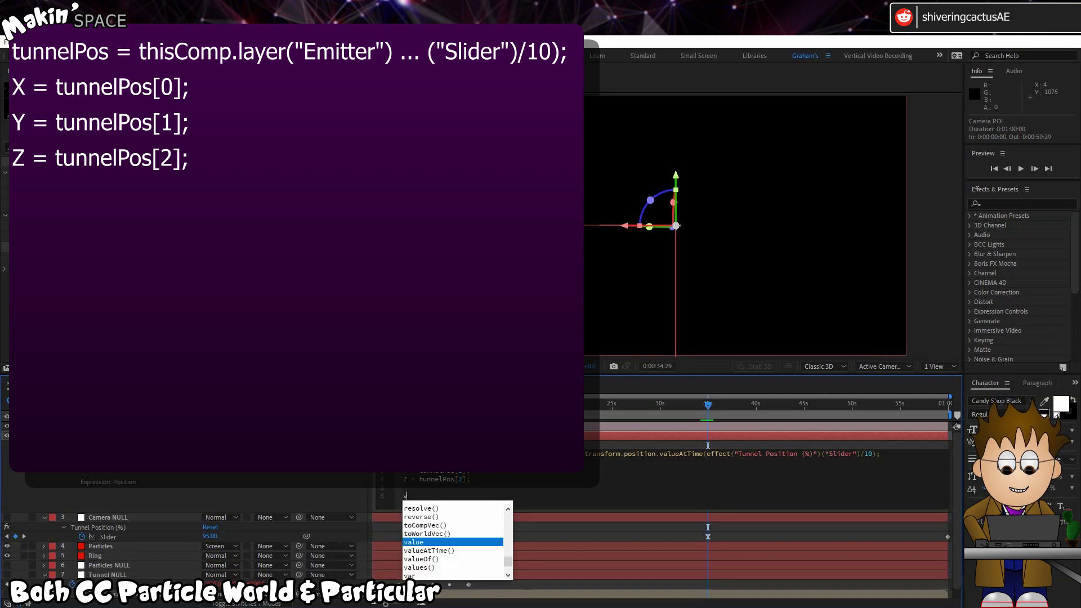
{"action": "type", "text": "ar distance ="}
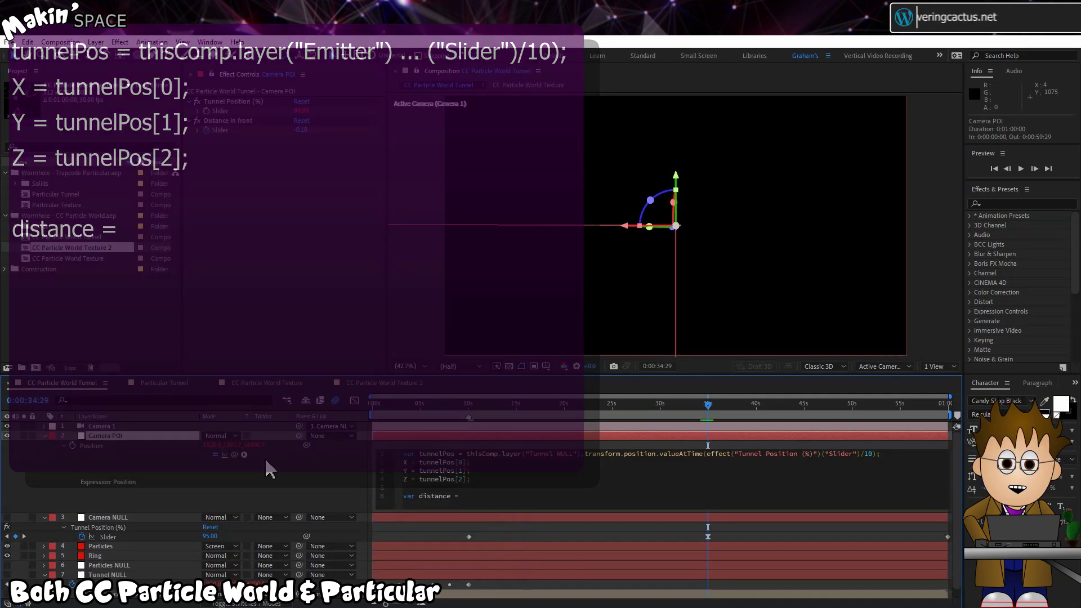
{"action": "left_click_drag", "start_coordinate": [235, 454], "coordinate": [227, 129]}
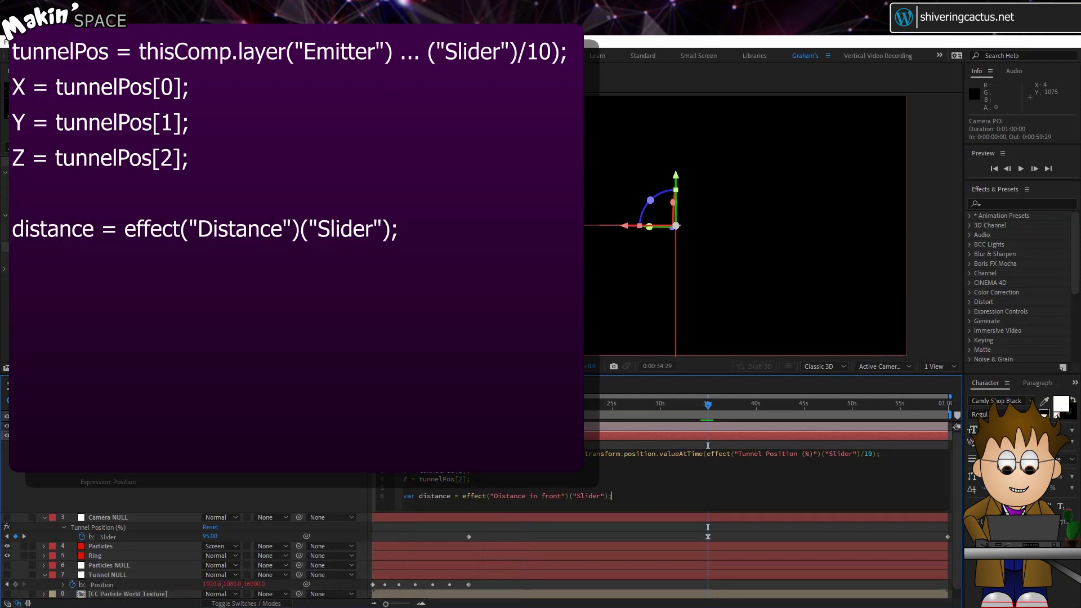
- Open an if block in Camera POI's Position expression with the condition distance < 2 && distance > -2
{"action": "key", "text": "Return"}
{"action": "type", "text": "if (distance"}
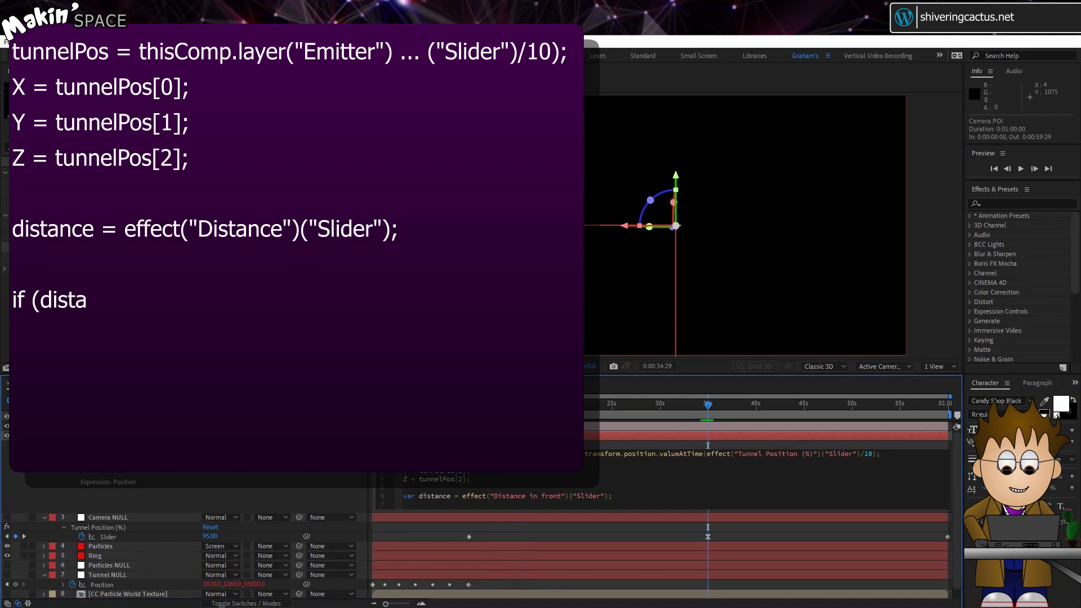
{"action": "type", "text": "distance "}
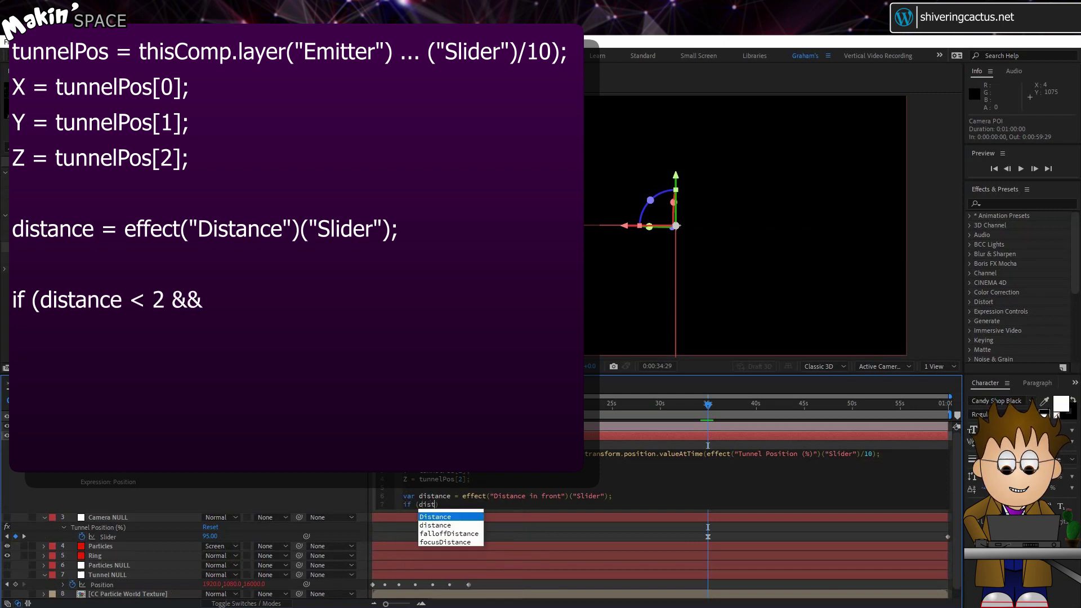
{"action": "type", "text": "< 2 && "}
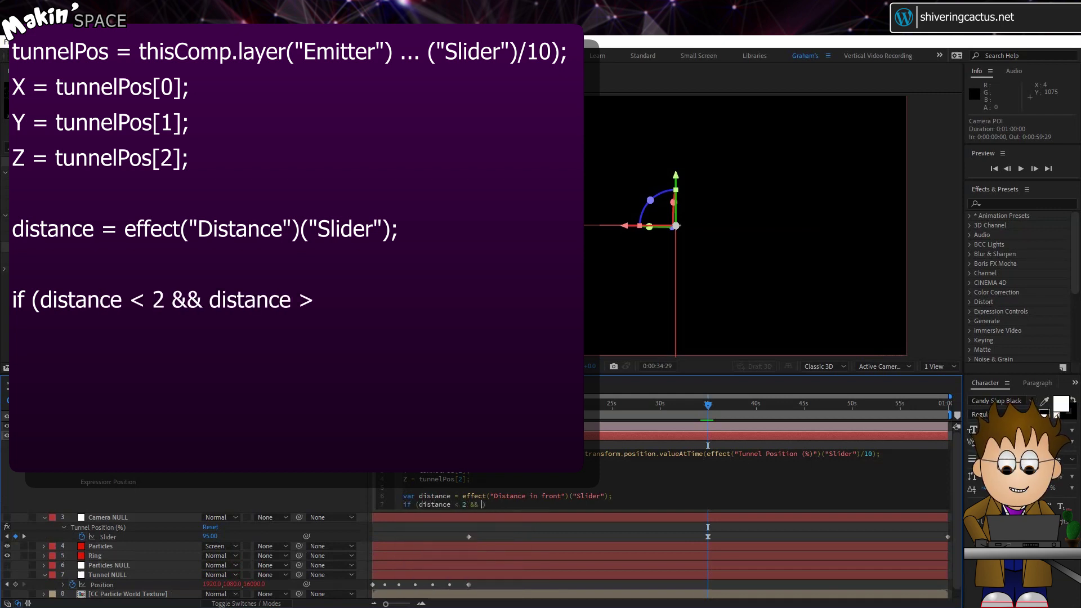
{"action": "type", "text": "distance "}
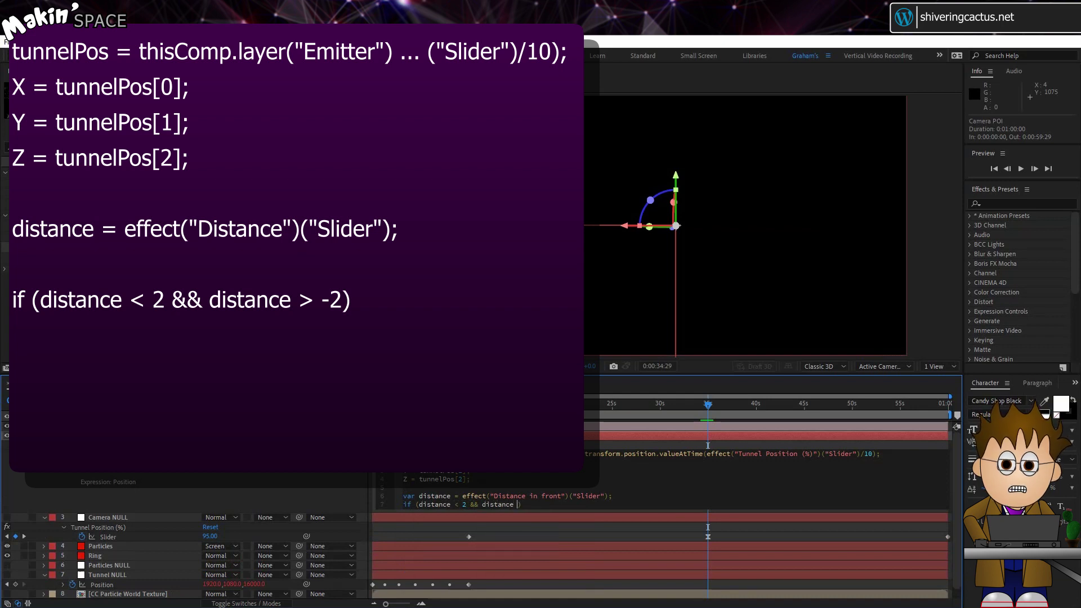
{"action": "type", "text": "{"}
{"action": "key", "text": "Return"}
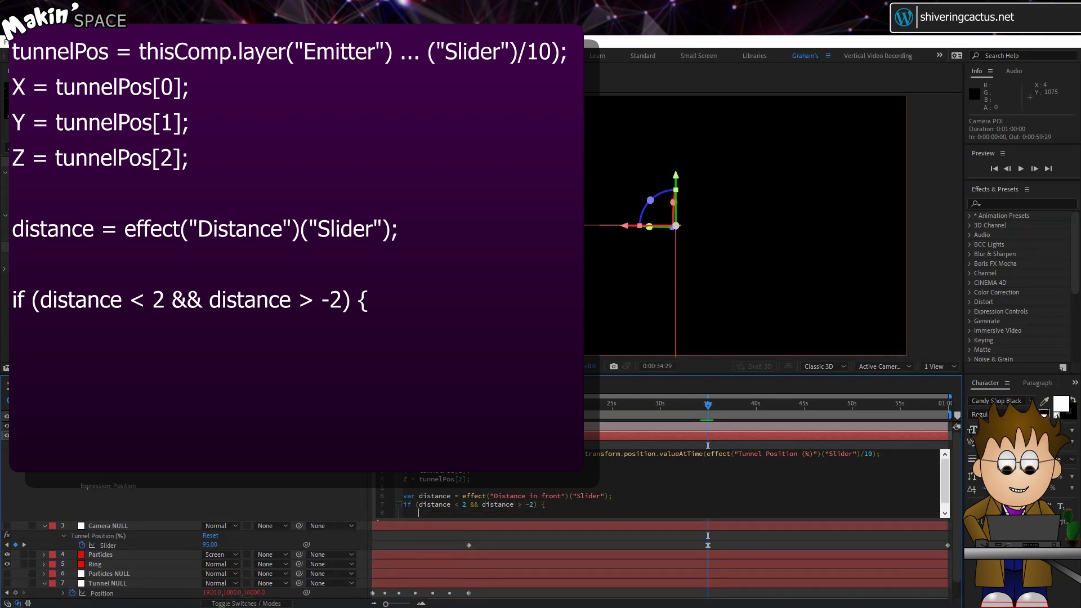
- Inside the if block, set dist = distance and add a nested if (dist < 0) block that applies dist *= -1
{"action": "type", "text": "dist = distance;"}
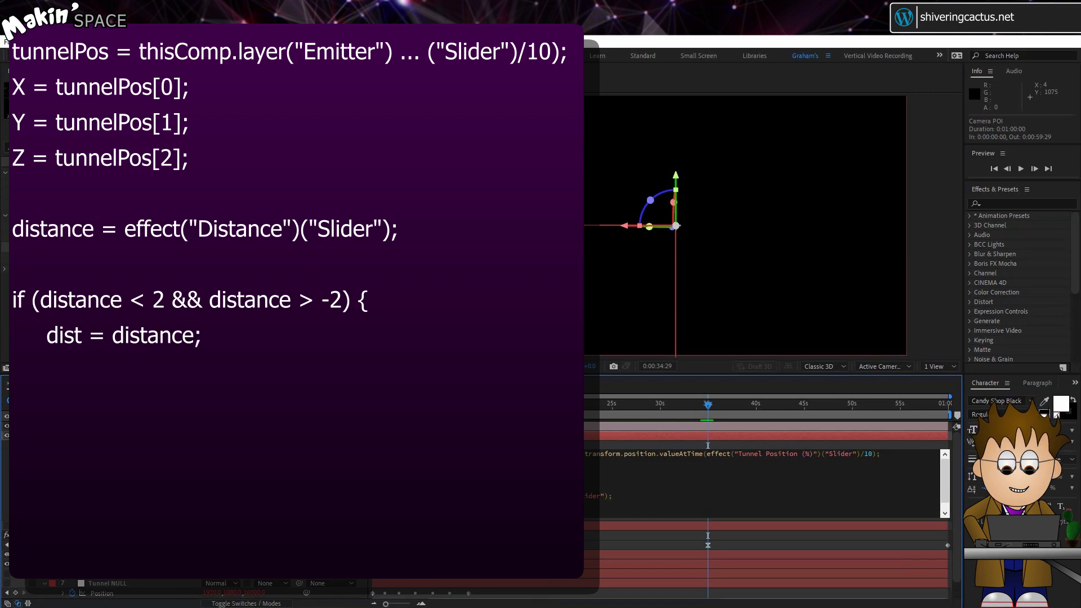
{"action": "type", "text": " if (di"}
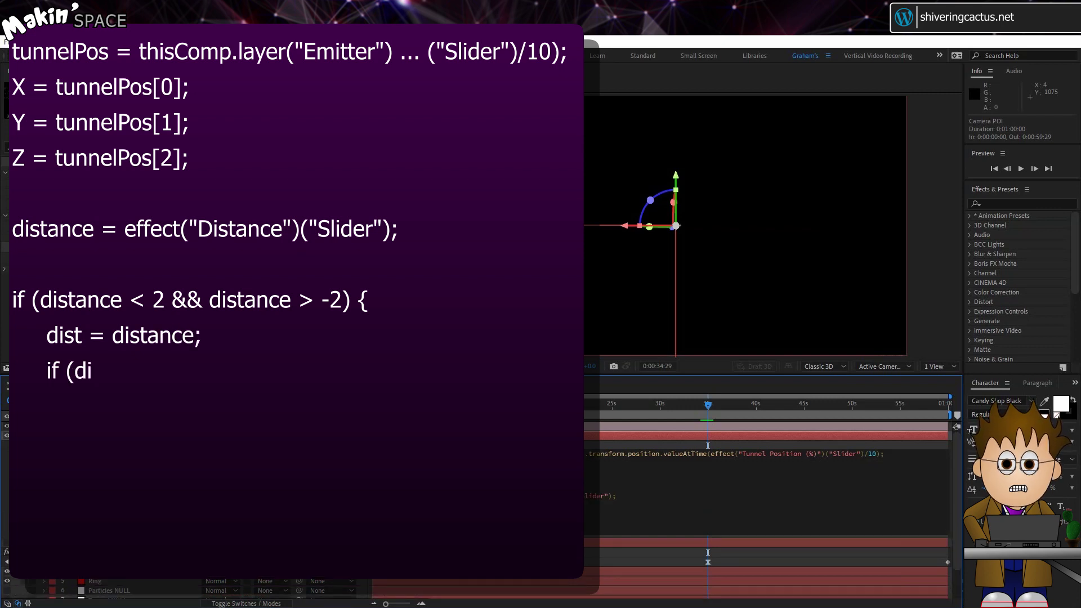
{"action": "type", "text": "st < 0) {"}
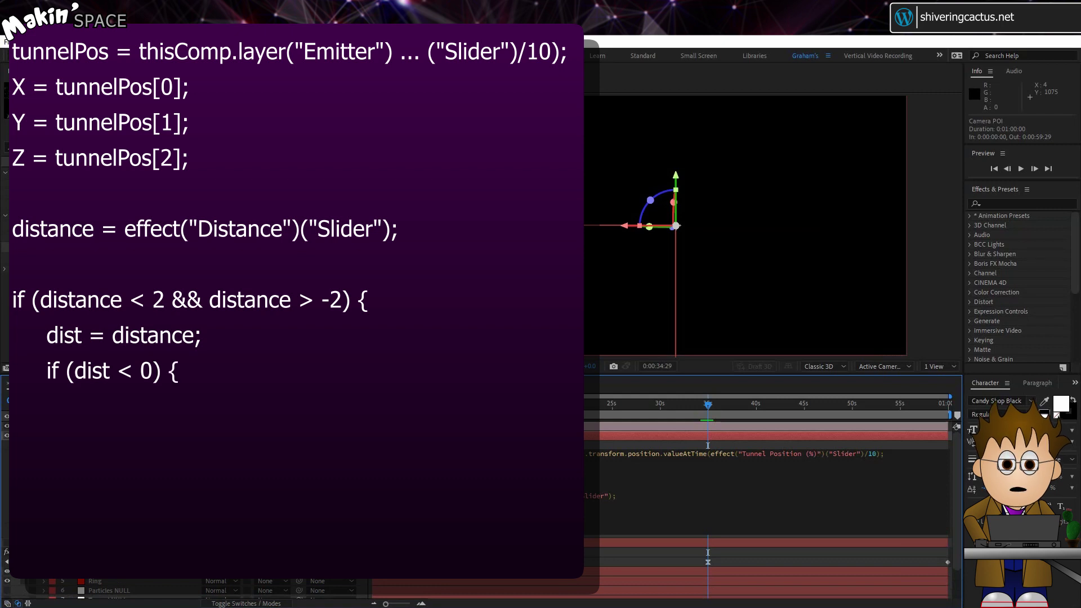
{"action": "key", "text": "Return"}
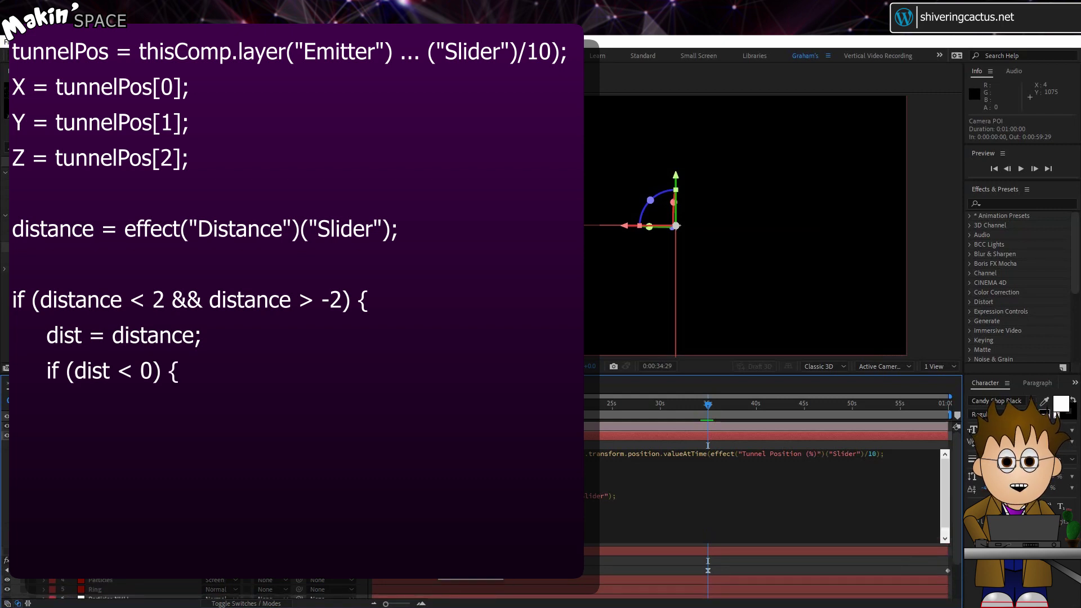
{"action": "type", "text": "dist *="}
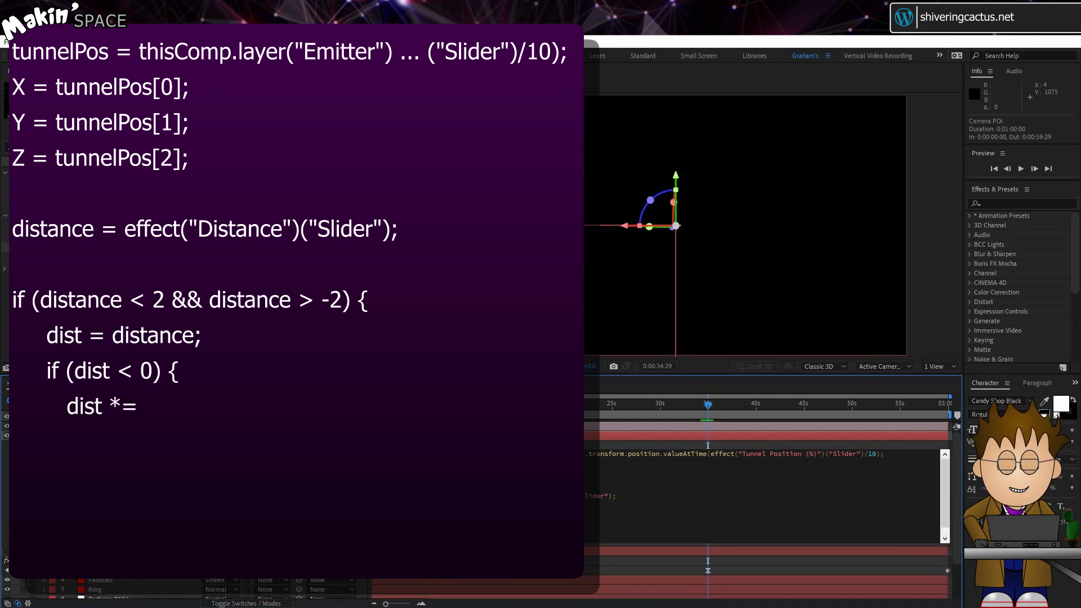
{"action": "type", "text": " -1"}
{"action": "key", "text": "Return"}
{"action": "type", "text": "}"}
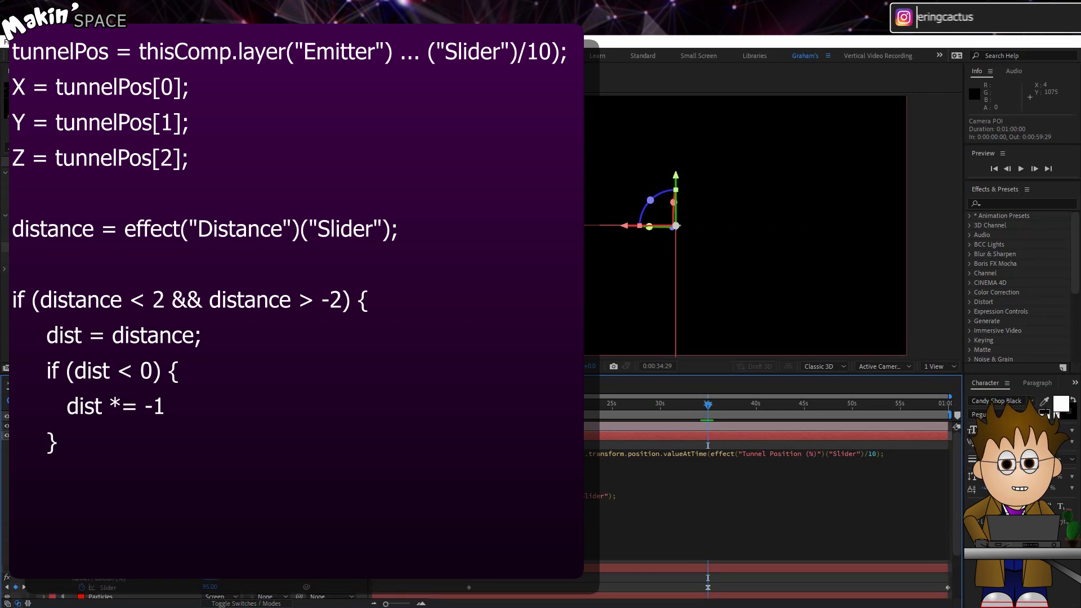
- Finish the Position expression with X = X + (200 - dist*100), the closing brace and [X,Y,Z], and preview the camera turn
{"action": "key", "text": "Return"}
{"action": "type", "text": "X = X +"}
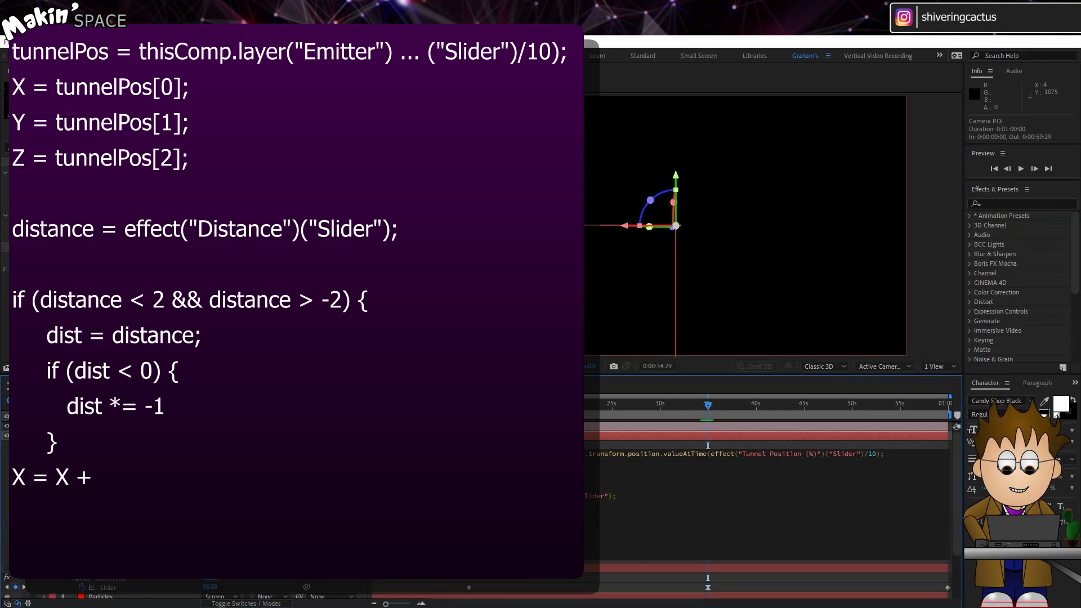
{"action": "type", "text": " ( 200"}
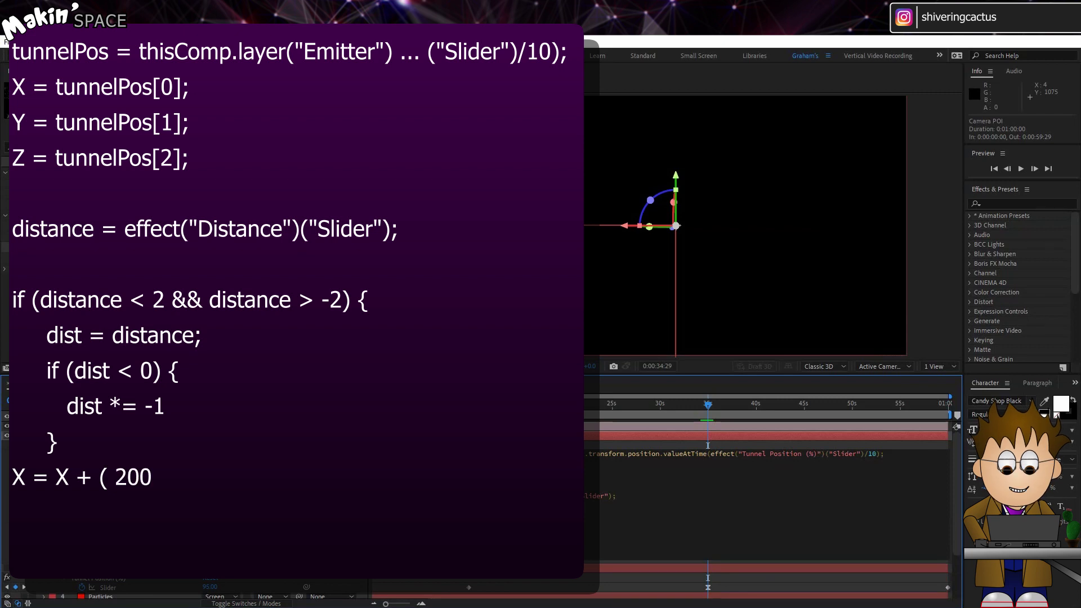
{"action": "type", "text": " - dist*10"}
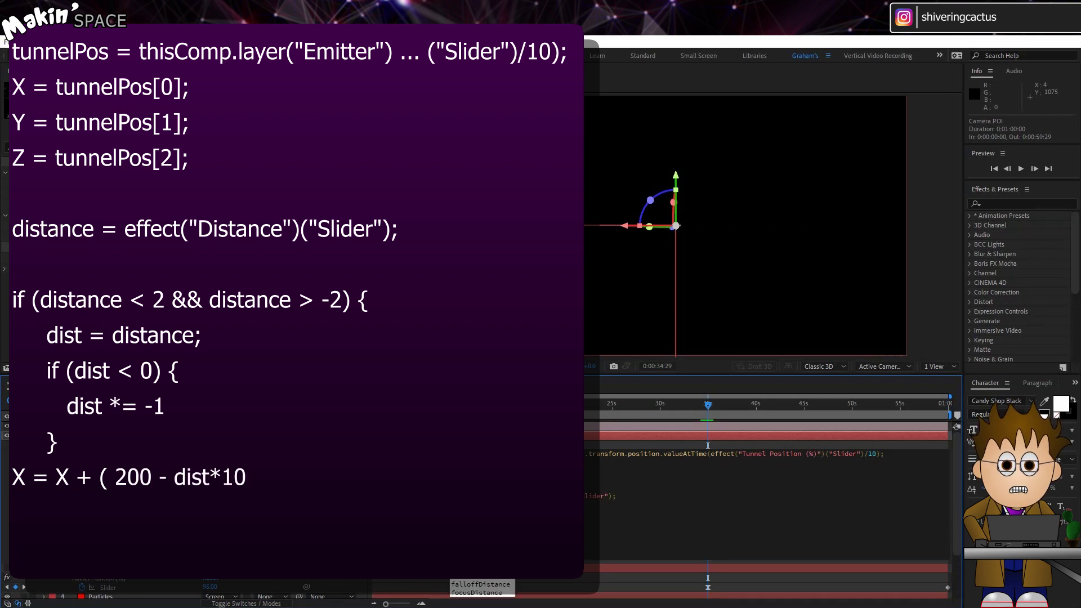
{"action": "type", "text": "0);"}
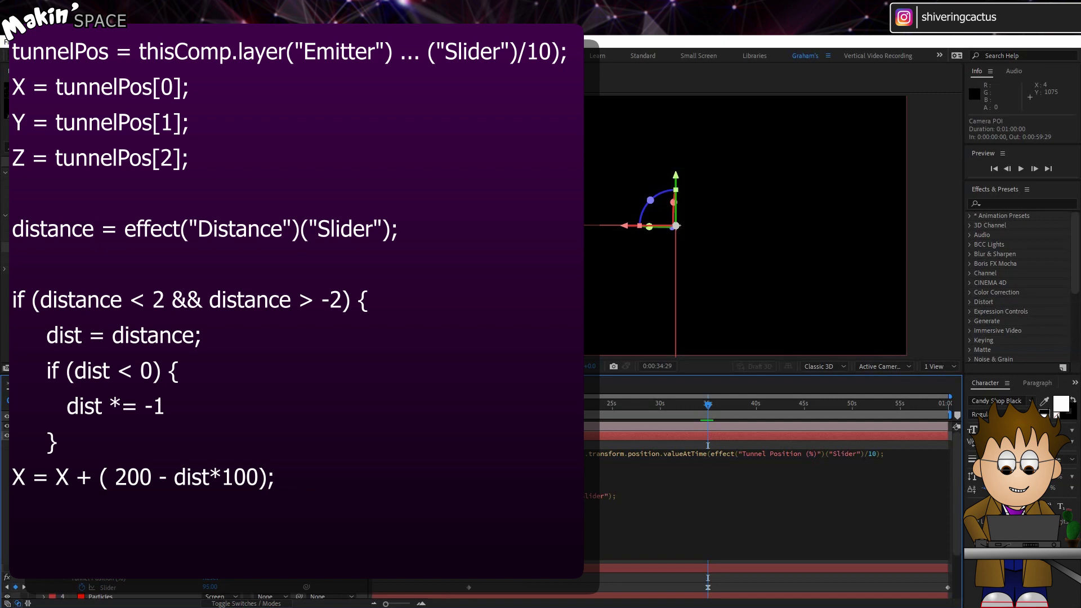
{"action": "key", "text": "Return"}
{"action": "type", "text": "} "}
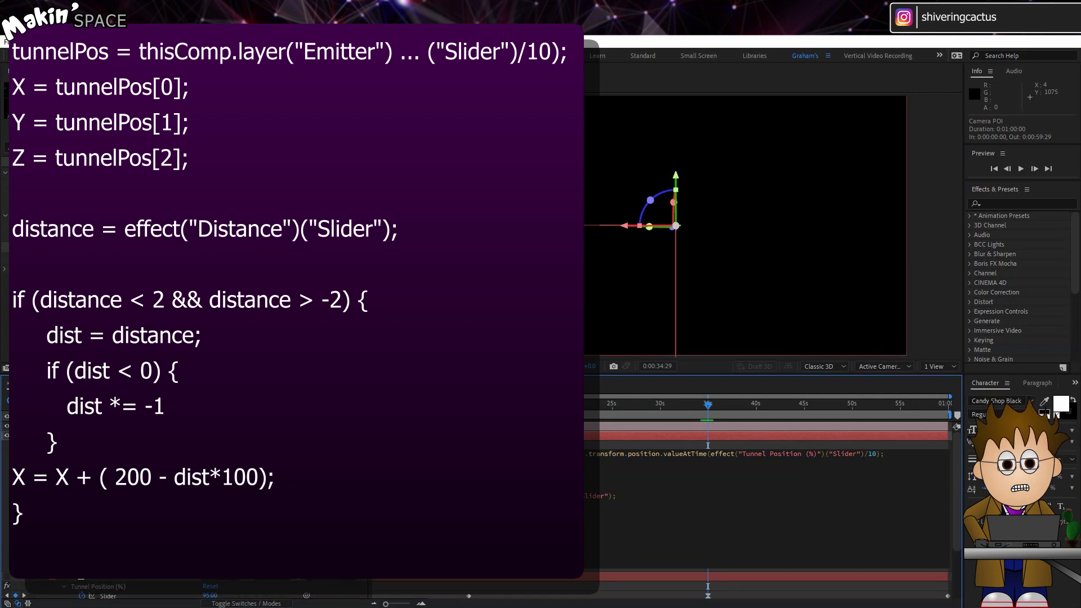
{"action": "type", "text": "[X,Y,"}
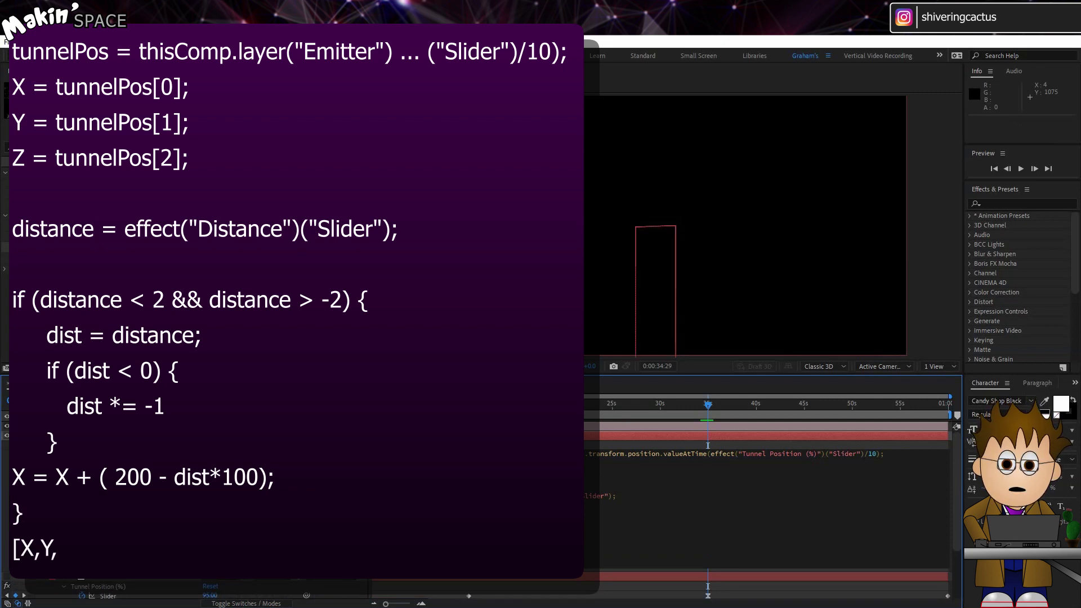
{"action": "type", "text": "Z]"}
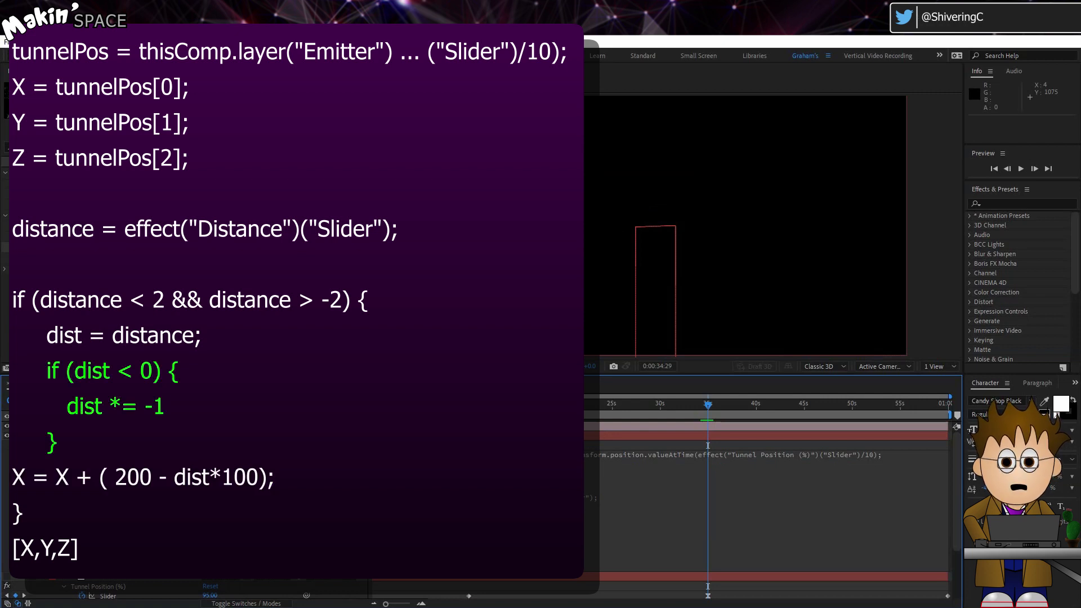
{"action": "key", "text": "space"}
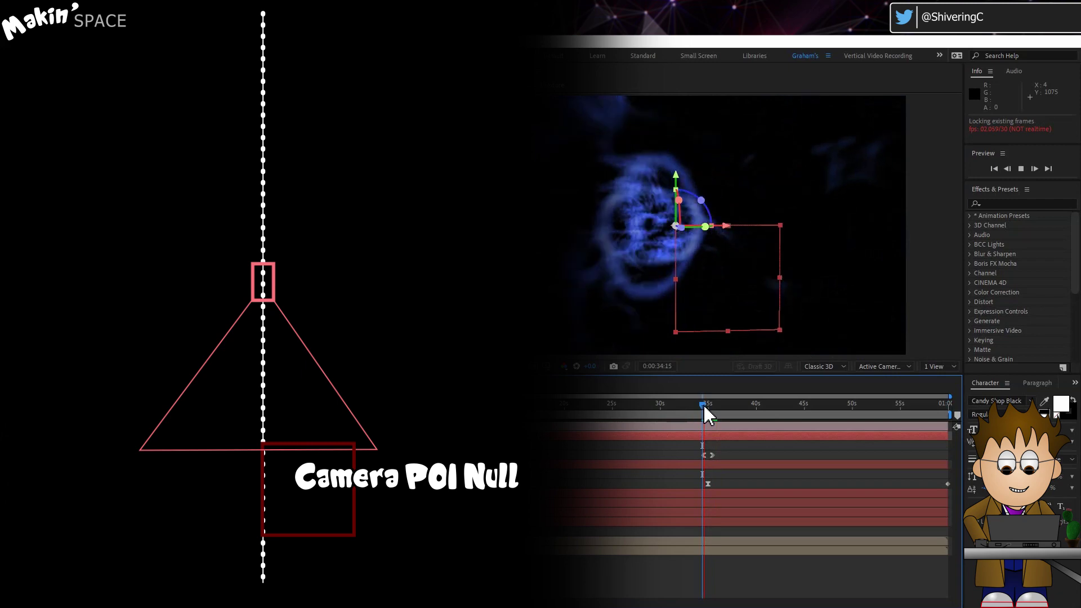
{"action": "key", "text": "space"}
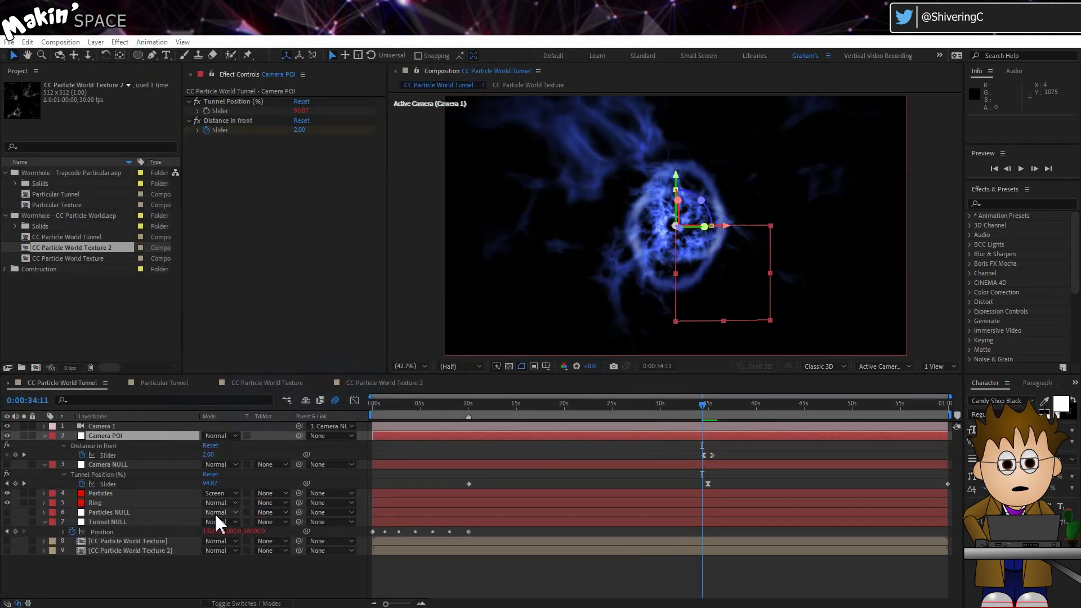
- Start an expression on the Particles layer's VC Color Vibrance Color, setting distance to Camera POI's Distance in front slider
{"action": "left_click", "coordinate": [147, 494]}
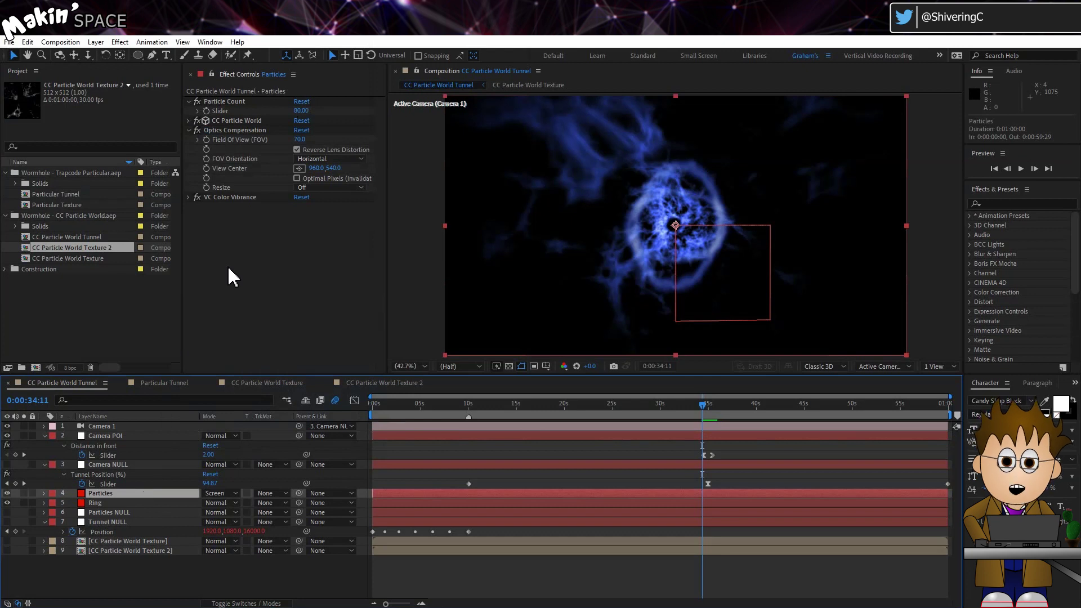
{"action": "left_click", "coordinate": [190, 197]}
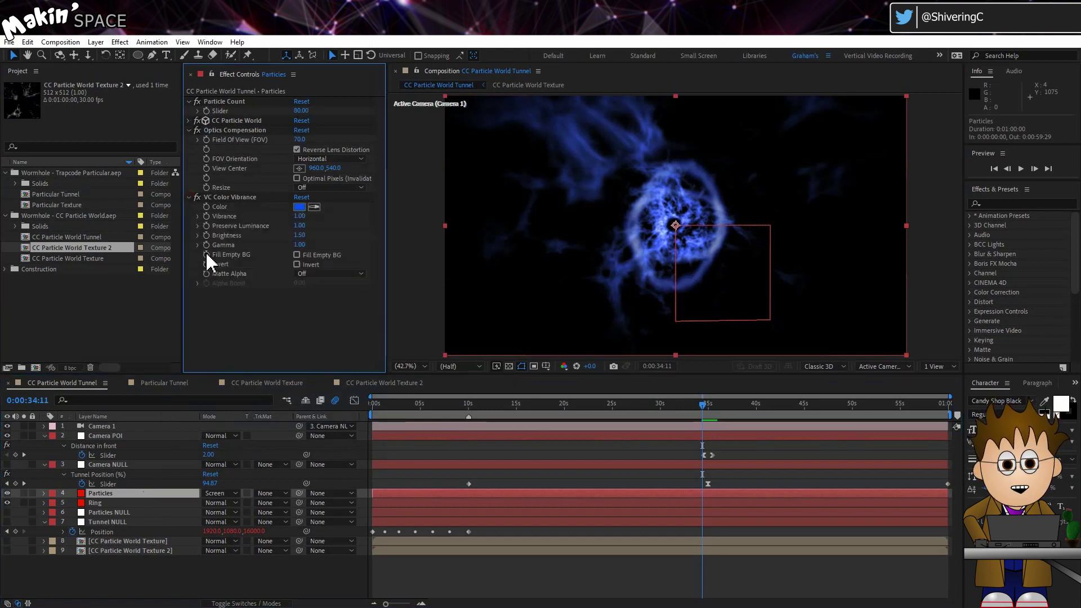
{"action": "left_click", "coordinate": [207, 207], "text": "alt"}
{"action": "type", "text": "dist"}
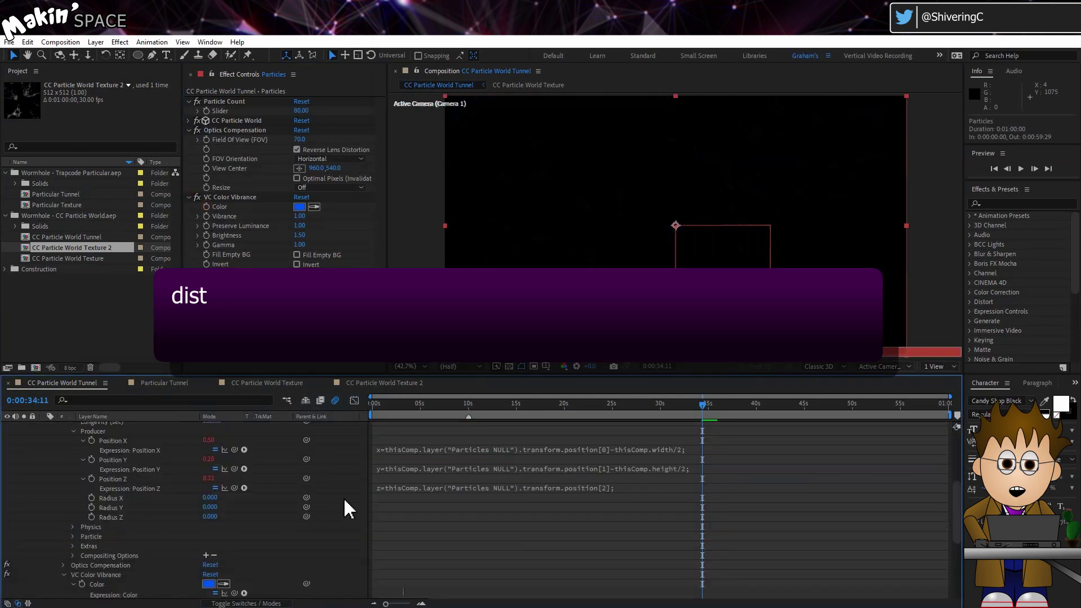
{"action": "type", "text": "ance ="}
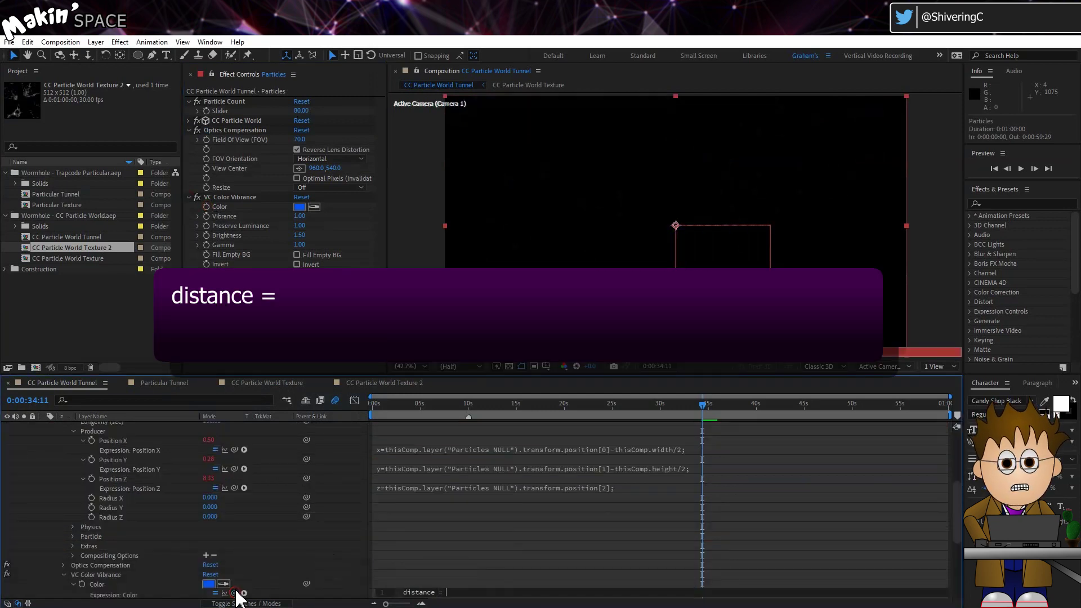
{"action": "left_click_drag", "start_coordinate": [234, 593], "coordinate": [119, 458]}
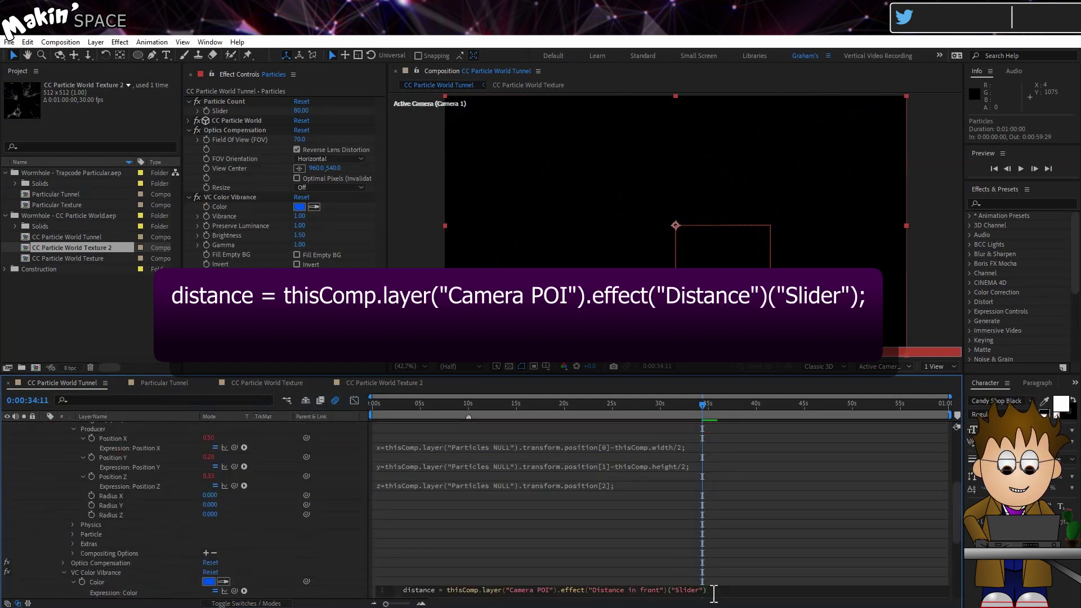
- Add a second line to the Color expression with a linear() call that maps distance from 2 to -2
{"action": "key", "text": "Return"}
{"action": "type", "text": "linear"}
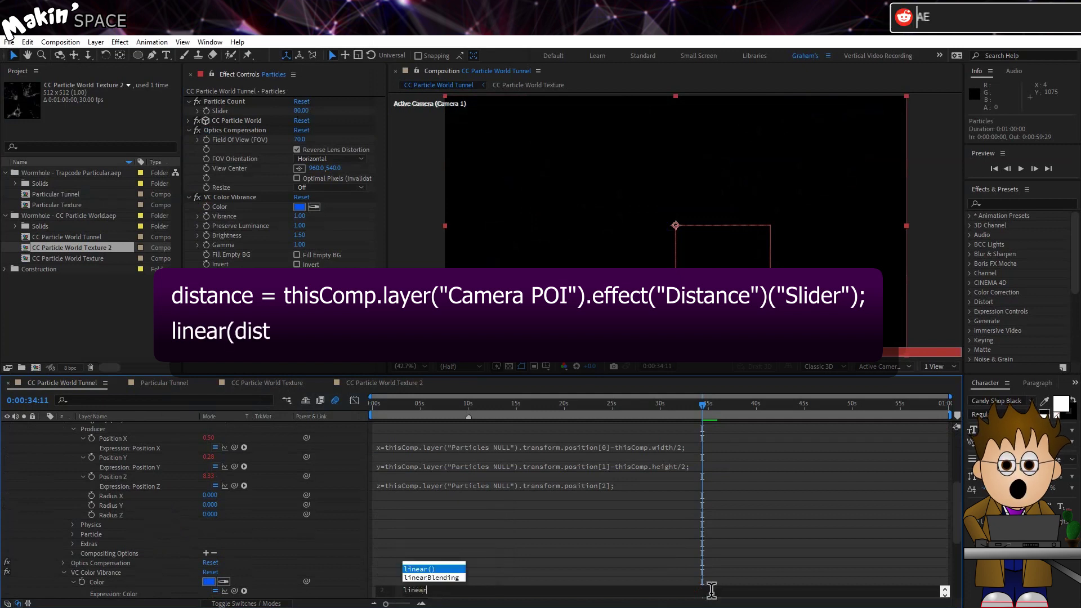
{"action": "type", "text": "(dist"}
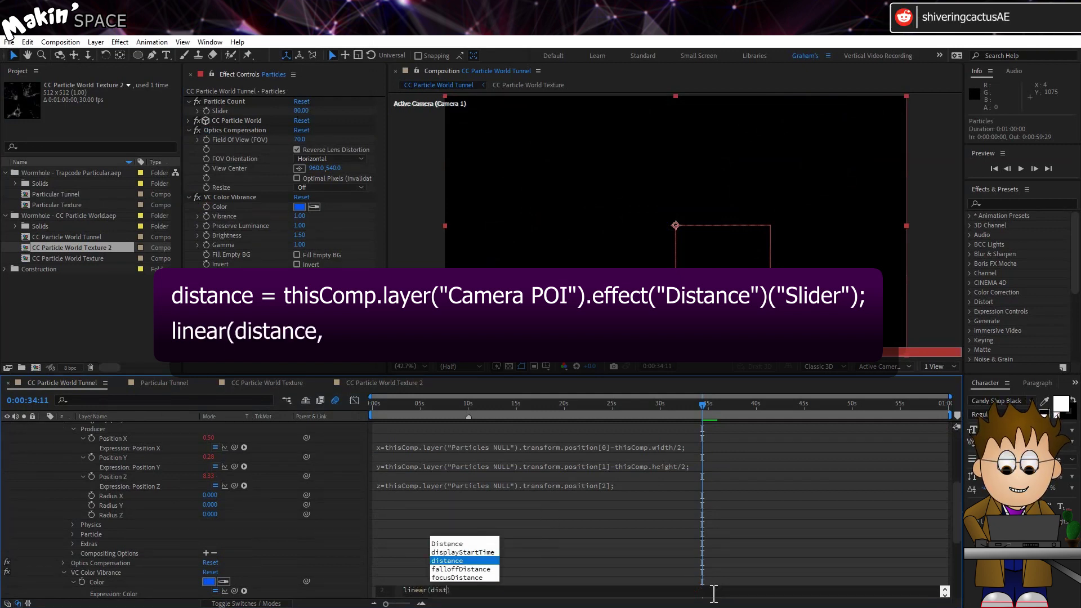
{"action": "type", "text": "ance,2,"}
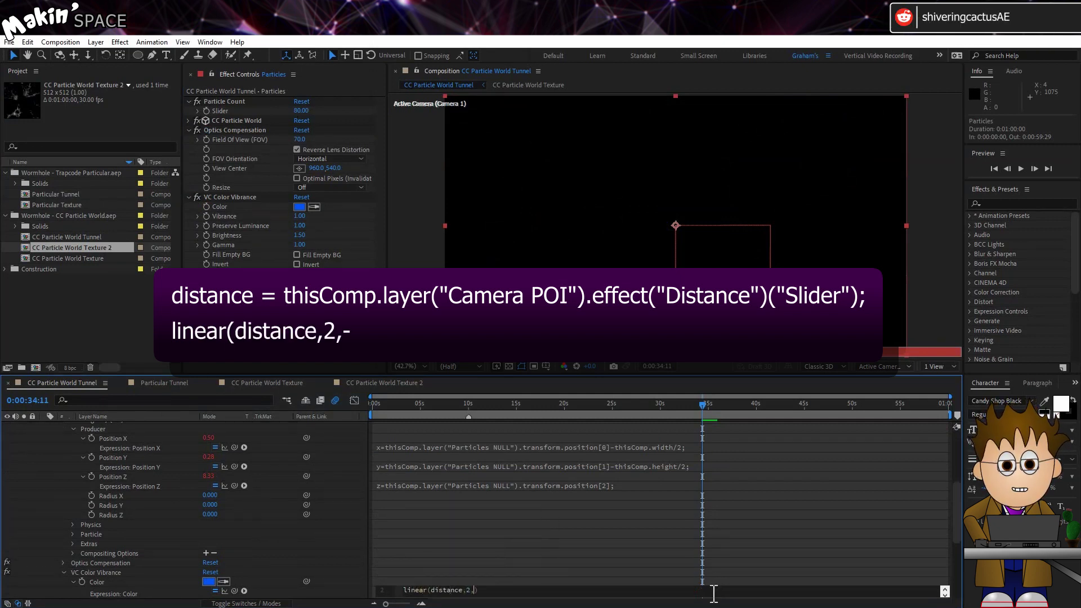
{"action": "type", "text": "-2,h"}
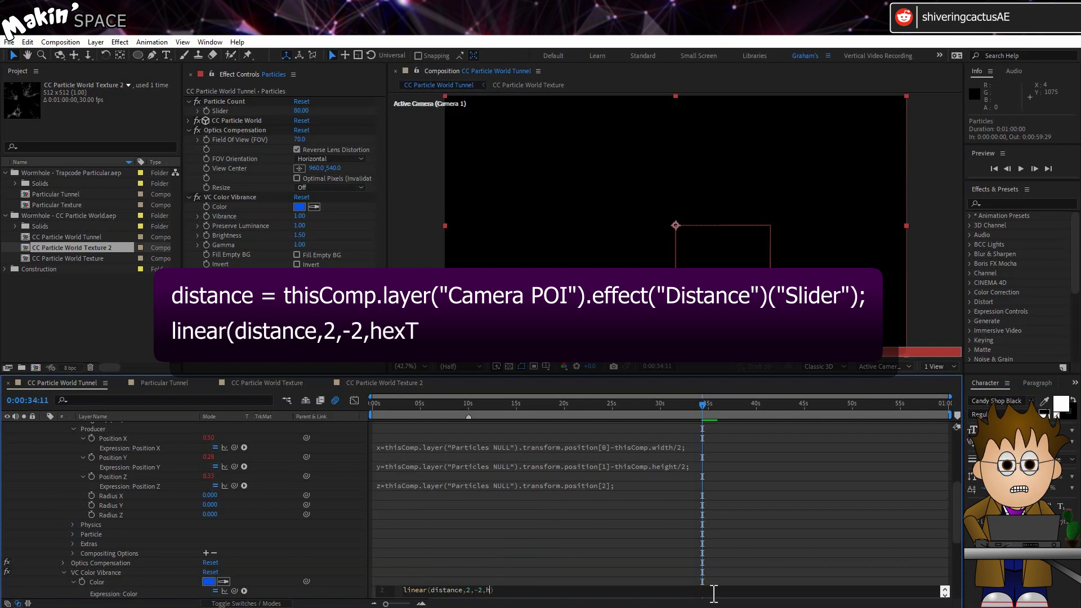
- Complete the linear() call with hexToRgb("D35929") as the start colour and hexToRgb("0556f1") as the end colour
{"action": "type", "text": "exT"}
{"action": "type", "text": "oRgb"}
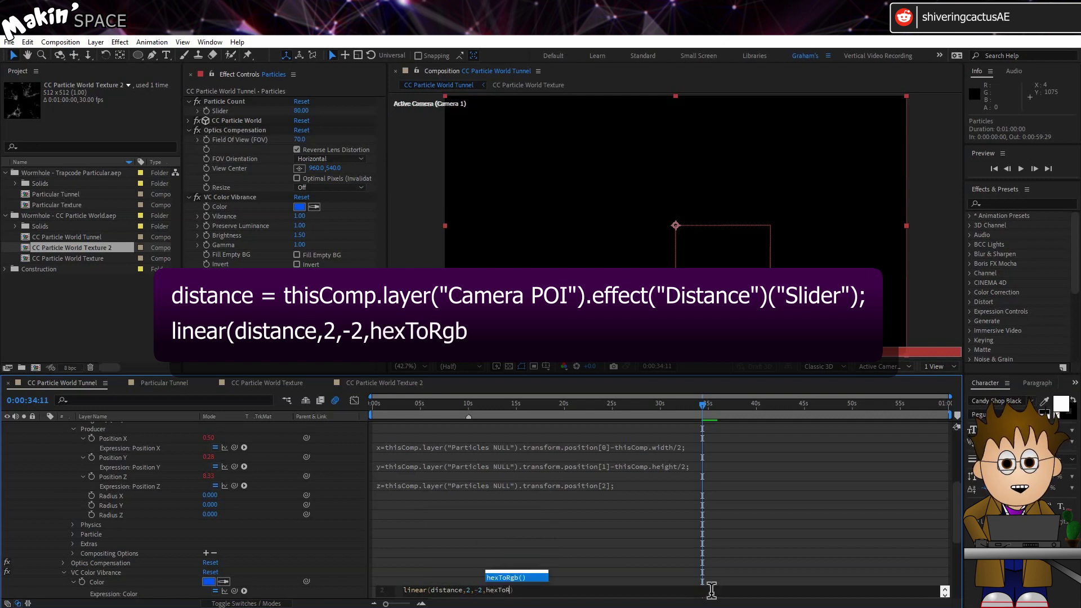
{"action": "type", "text": "("}
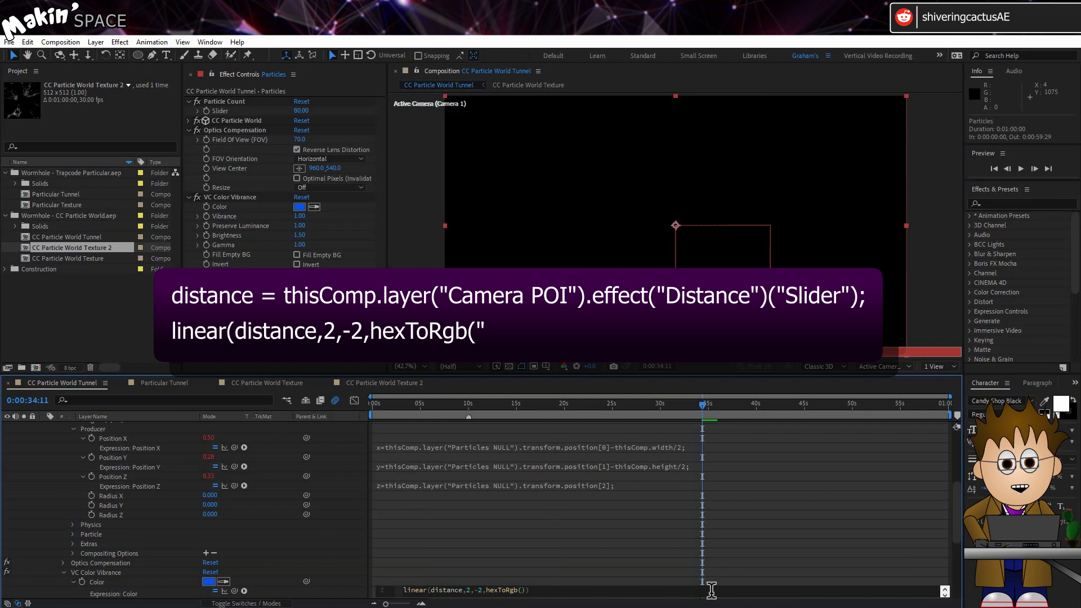
{"action": "type", "text": "\"D35"}
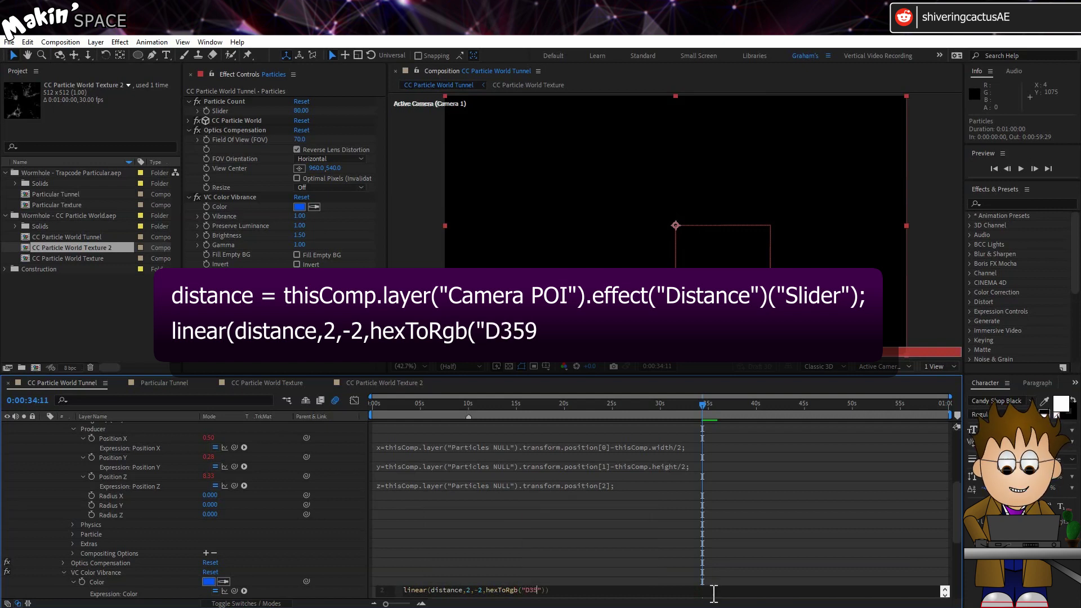
{"action": "type", "text": "929\")"}
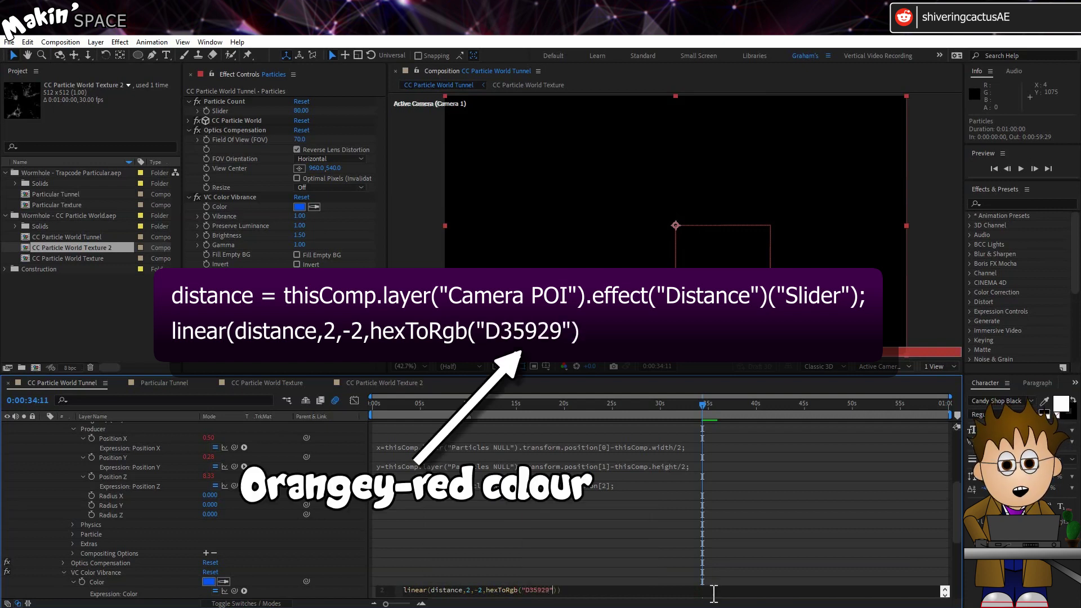
{"action": "type", "text": ","}
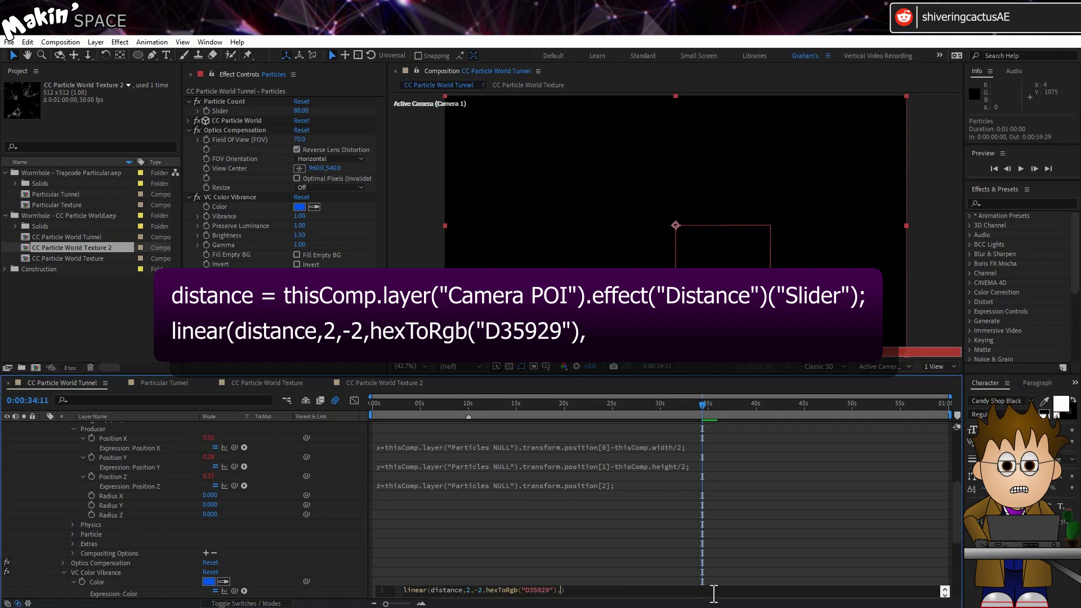
{"action": "type", "text": "hexToRgb"}
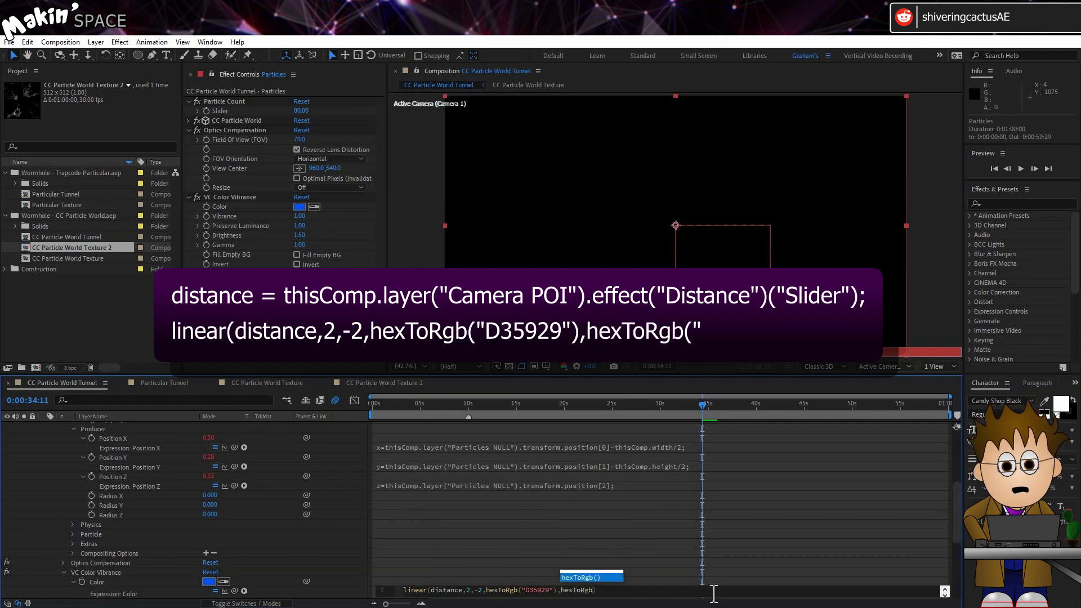
{"action": "key", "text": "Return"}
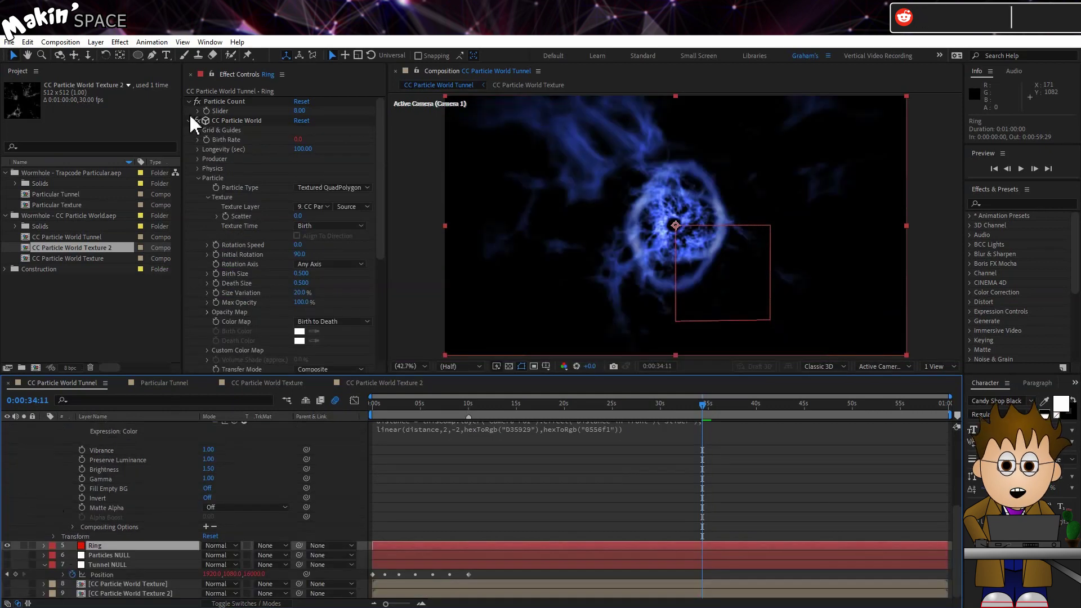
- Link the Ring layer's VC Color Vibrance Color to the Particles layer's VC Color Vibrance Color
{"action": "left_click", "coordinate": [189, 120]}
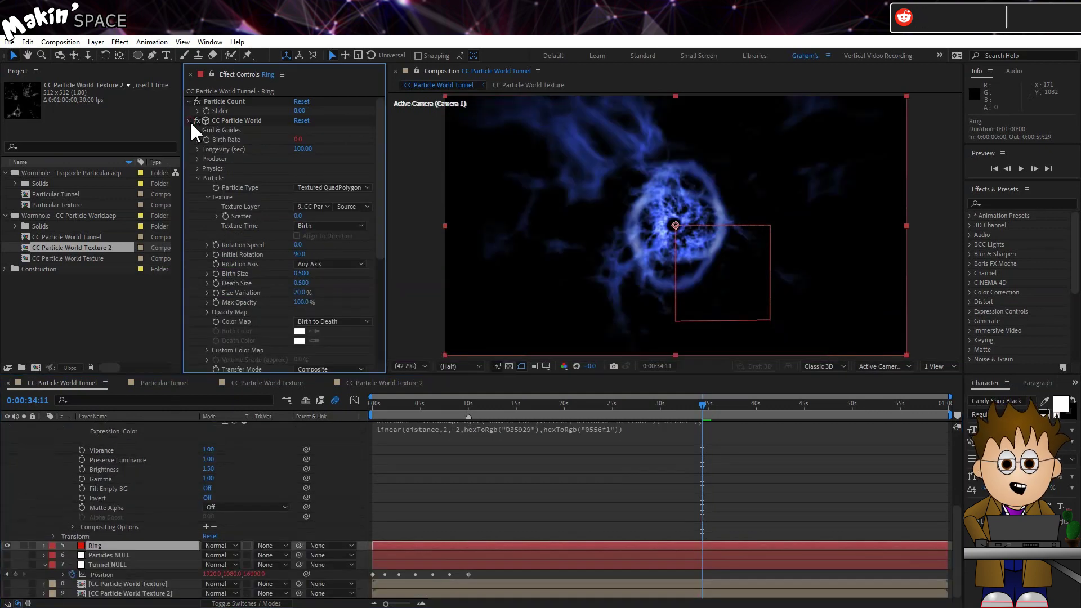
{"action": "left_click", "coordinate": [220, 208]}
{"action": "key", "text": "e"}
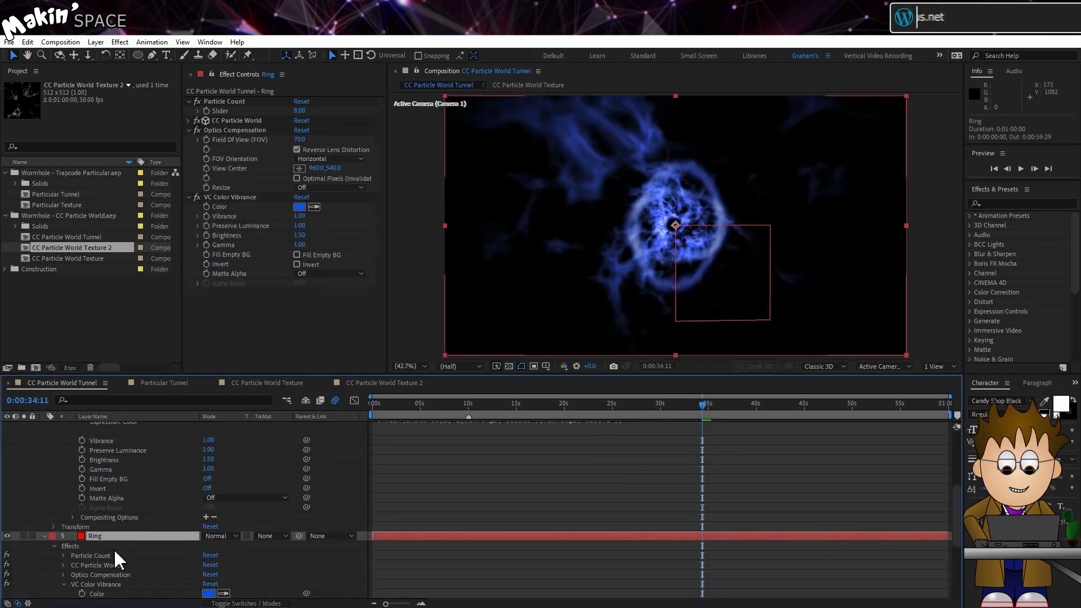
{"action": "left_click_drag", "start_coordinate": [307, 591], "coordinate": [104, 450]}
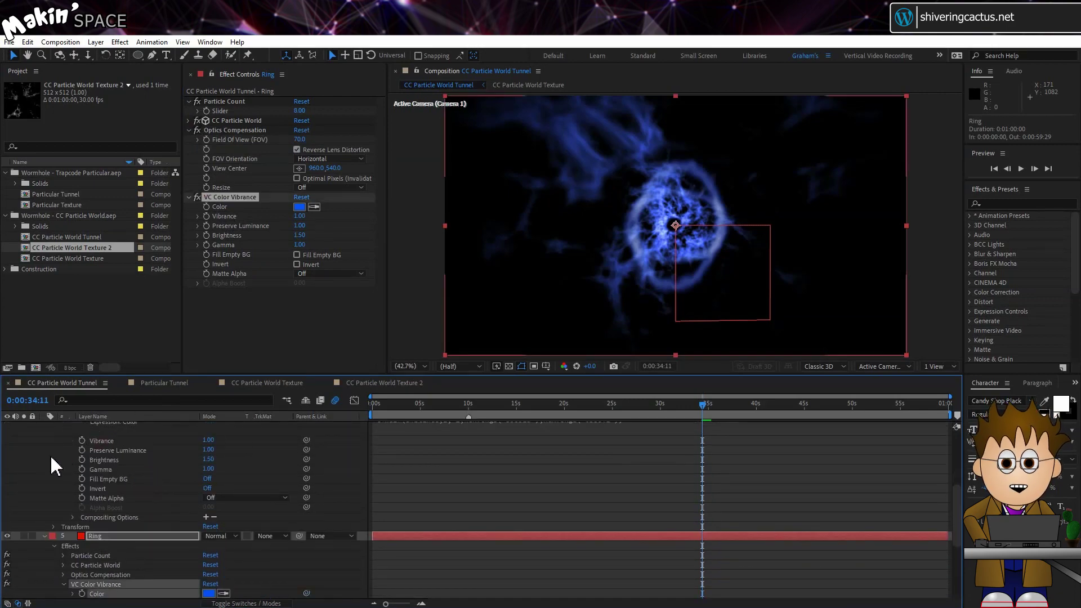